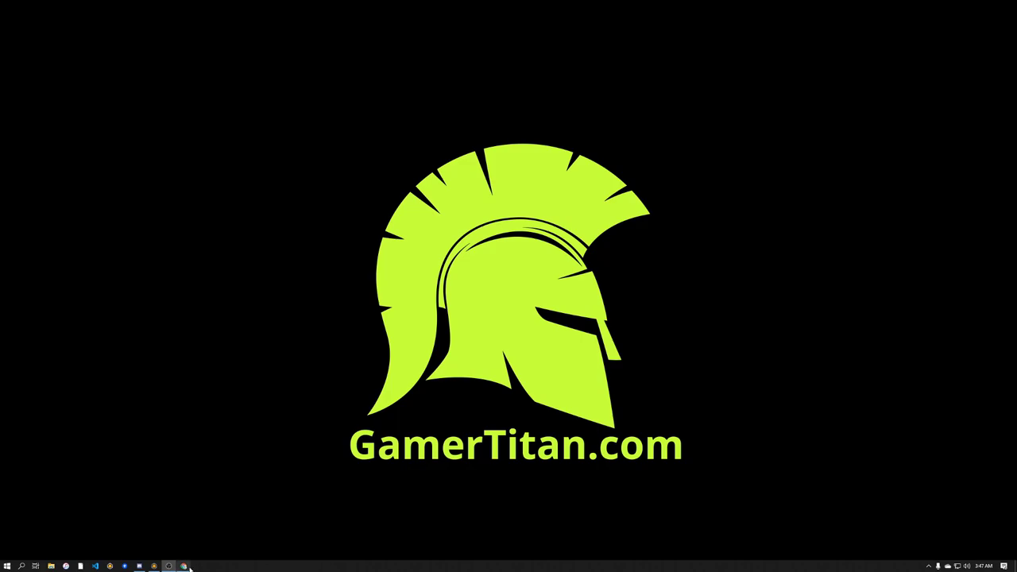
Step: Switch to the Core editor and enlarge the scene viewport by shrinking the areas below and beside it
click(183, 566)
click(168, 566)
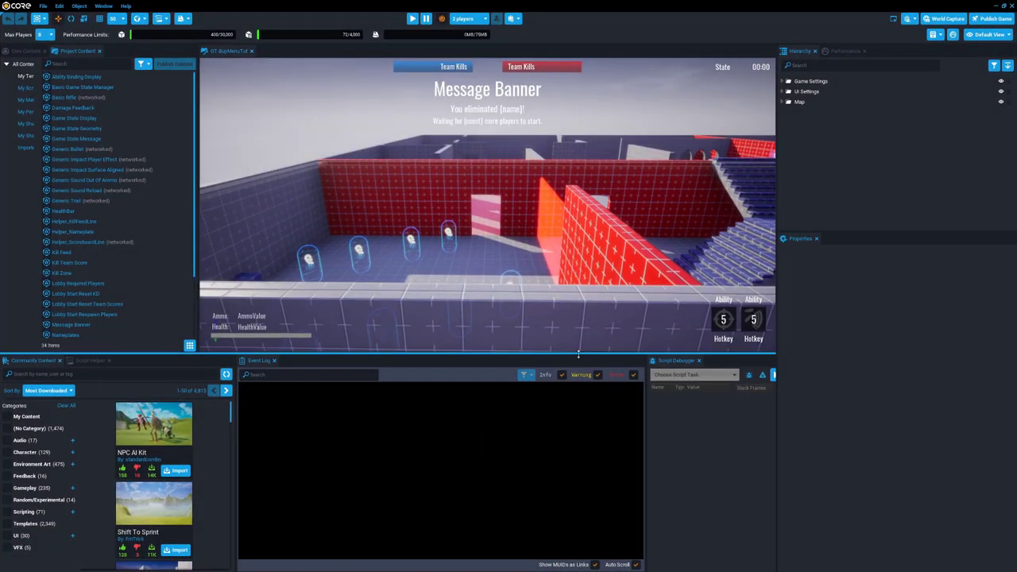
drag(581, 355, 581, 481)
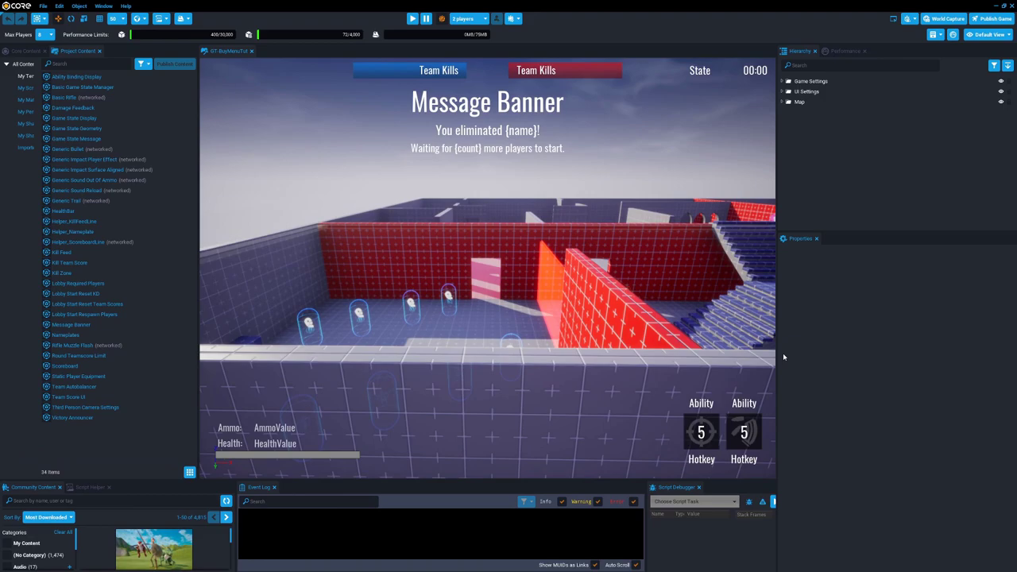
drag(777, 349, 819, 347)
key(w)
right_drag(636, 306, 597, 298)
key(w)
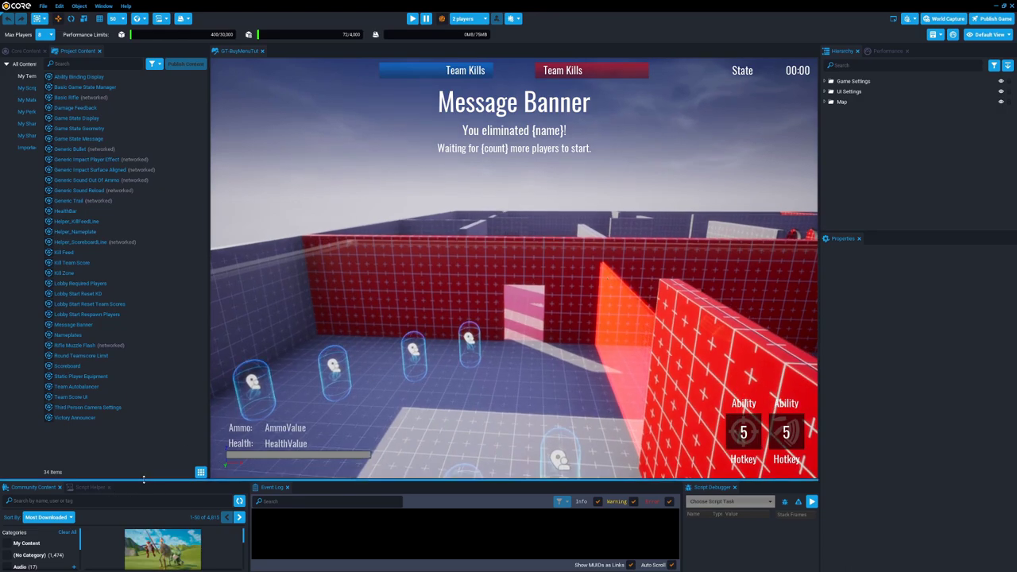
Step: Enlarge the Community Content area and search it for "weapon buy menu"
drag(144, 481, 115, 346)
click(112, 365)
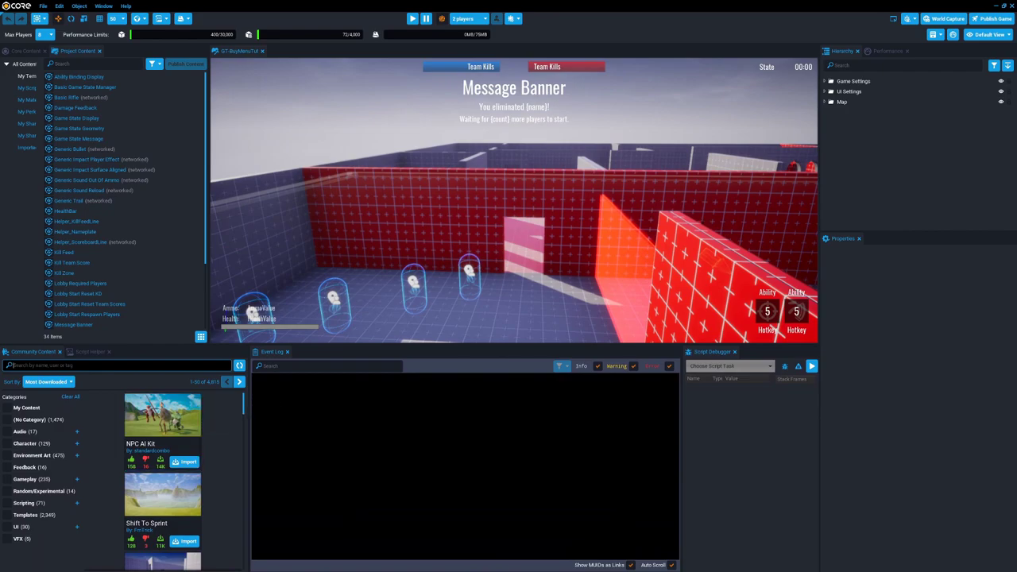
text(weapon buy menu)
key(Return)
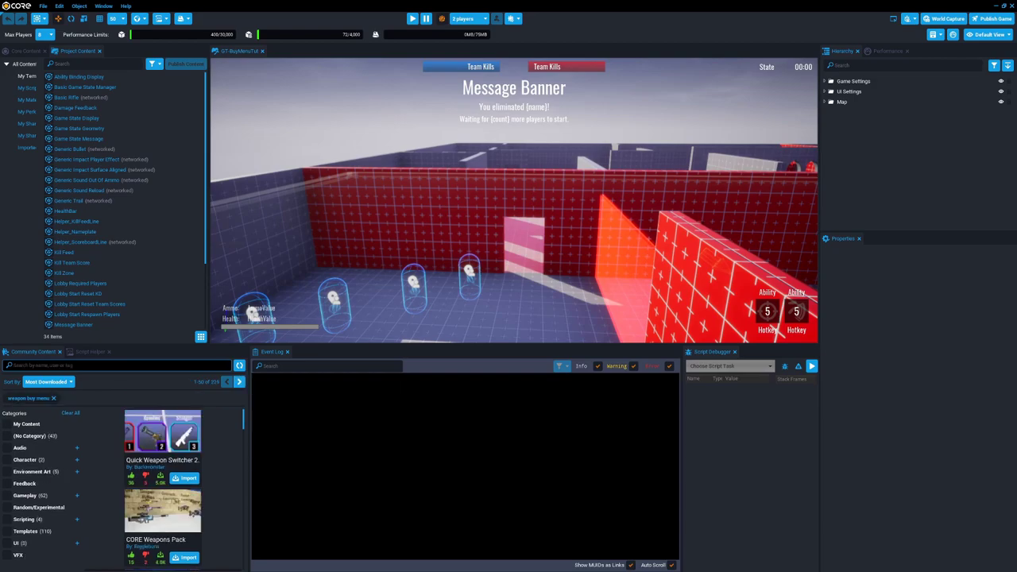
Step: Import the Weapon Buy Menu asset from the community content results into the project
scroll(210, 454, down, 5)
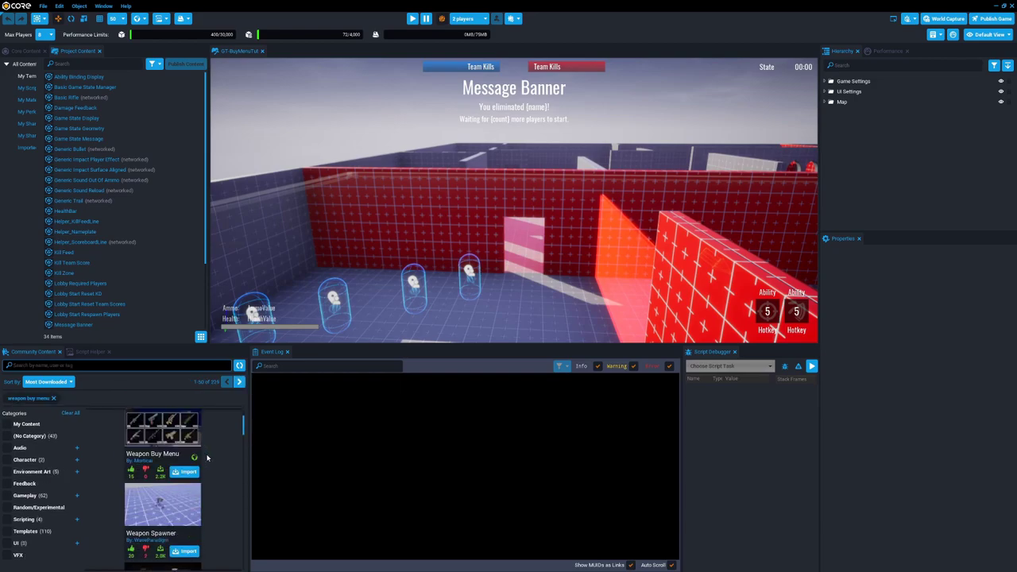
scroll(207, 457, up, 1)
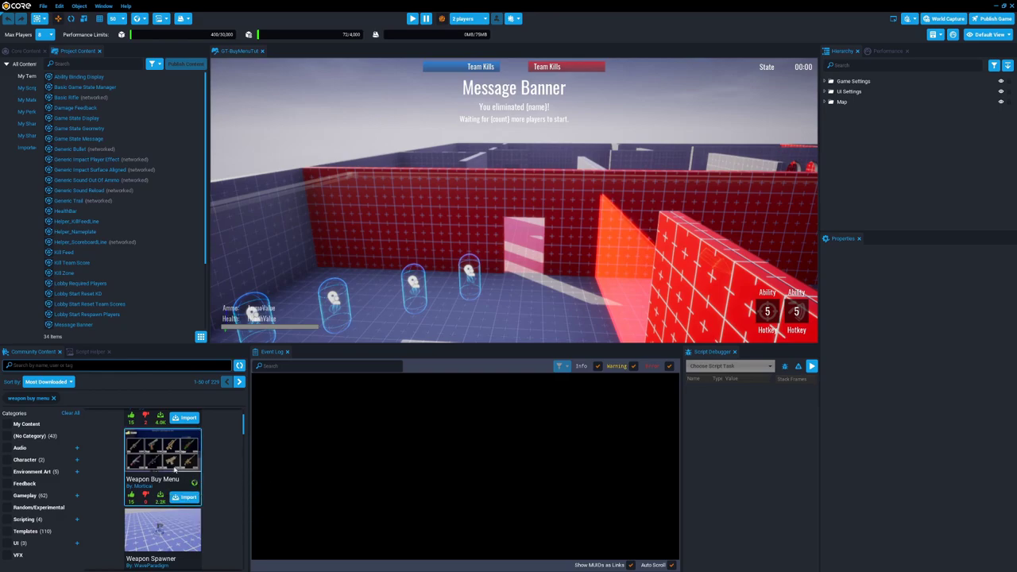
click(184, 496)
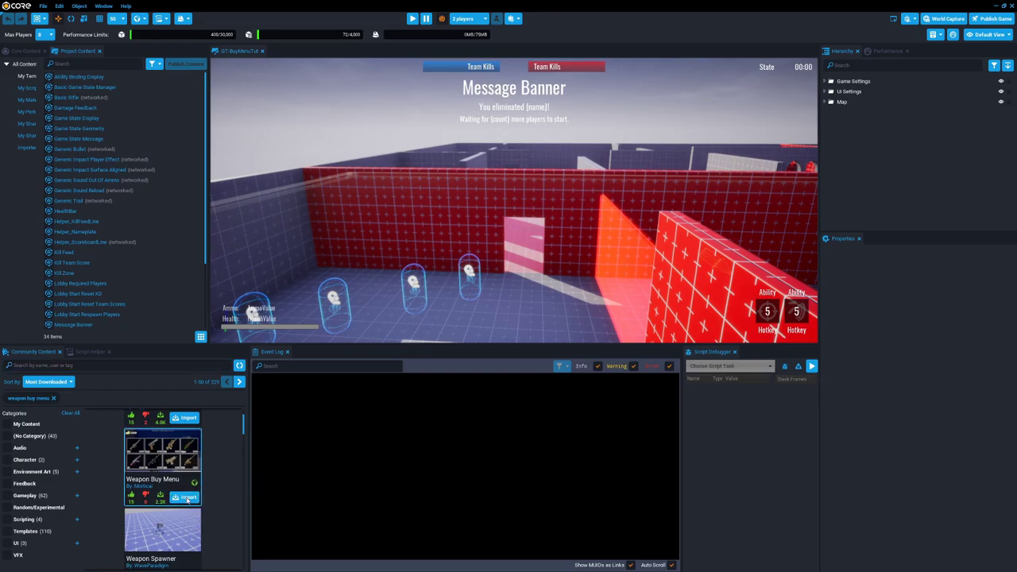
click(448, 305)
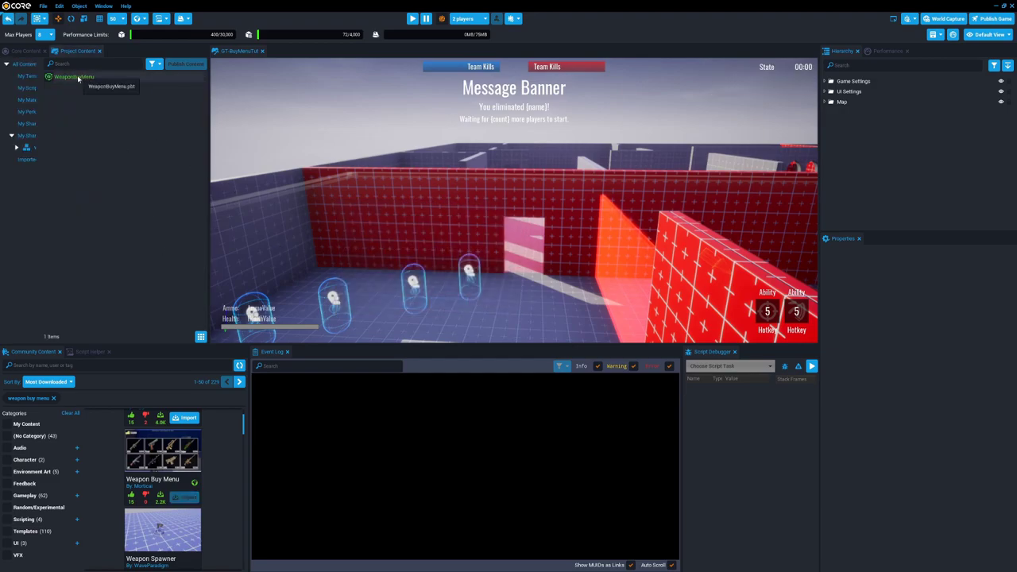
Step: Add the imported WeaponBuyMenu template to the scene hierarchy and expand its contents
drag(74, 77, 941, 175)
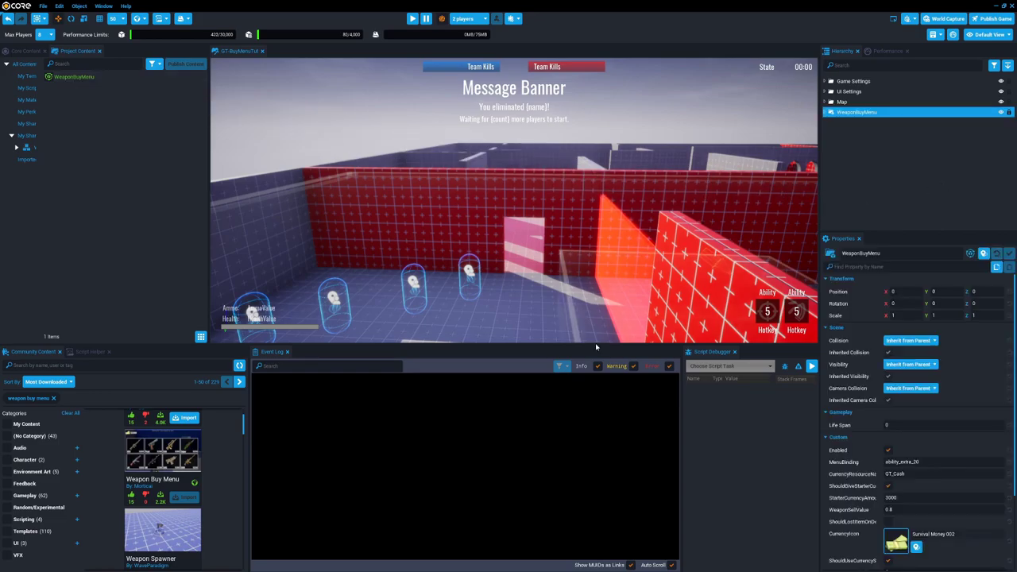
drag(596, 347, 597, 469)
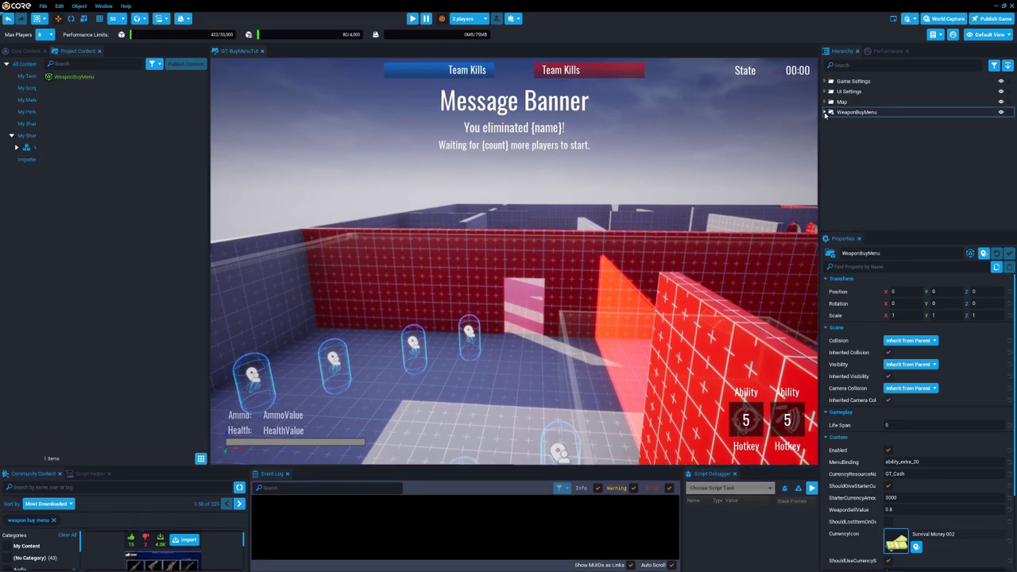
click(826, 113)
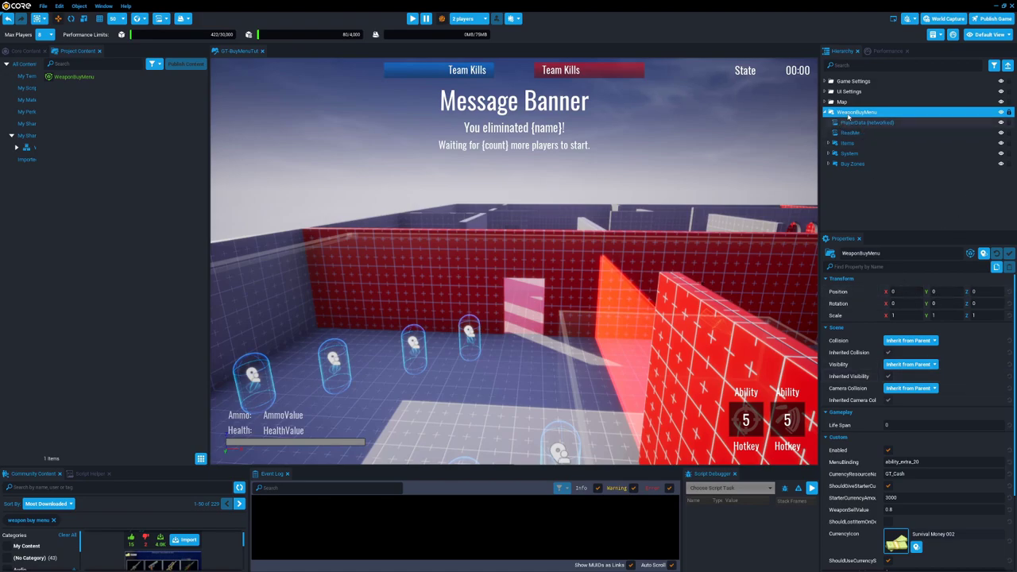
Step: Review the custom properties of the WeaponBuyMenu object, from menu binding and currency to starter weapon options
scroll(942, 443, down, 3)
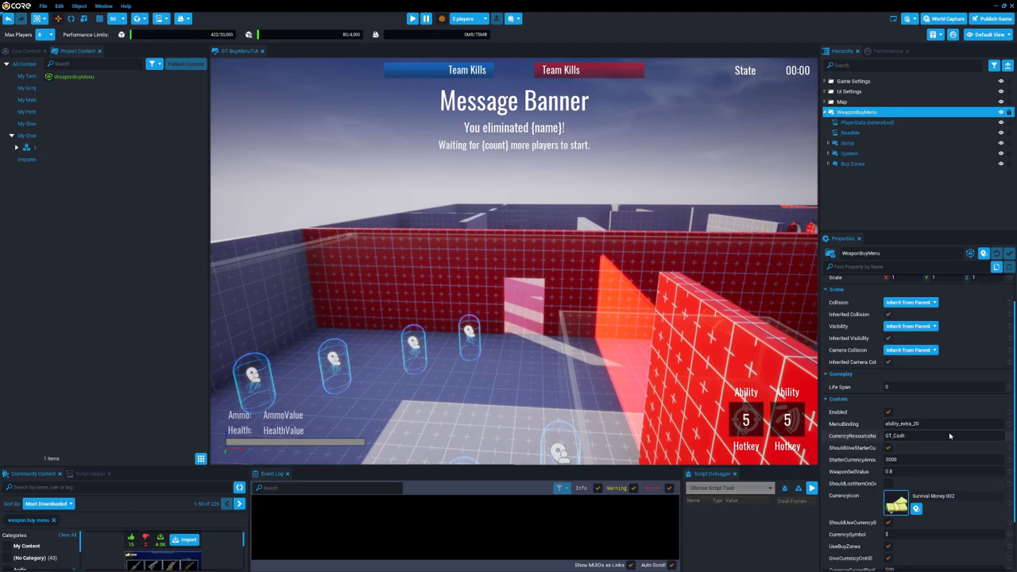
scroll(950, 435, down, 4)
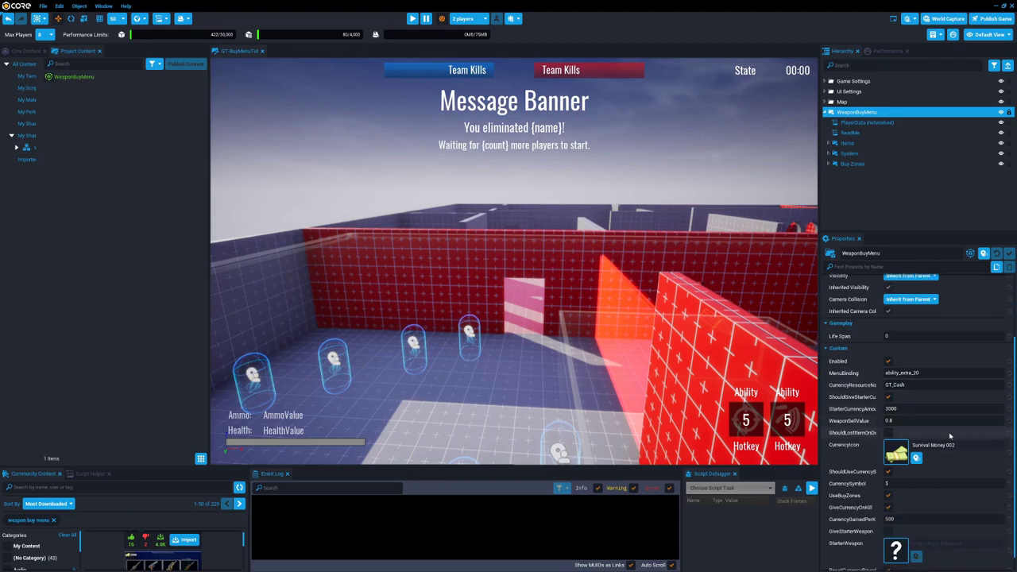
scroll(950, 436, up, 4)
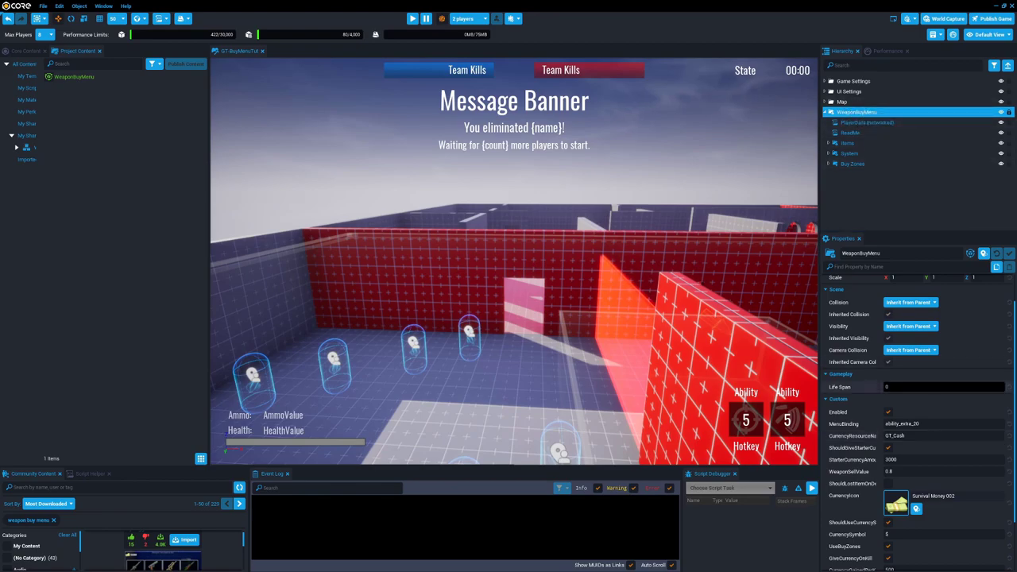
scroll(944, 409, down, 2)
scroll(944, 409, down, 1)
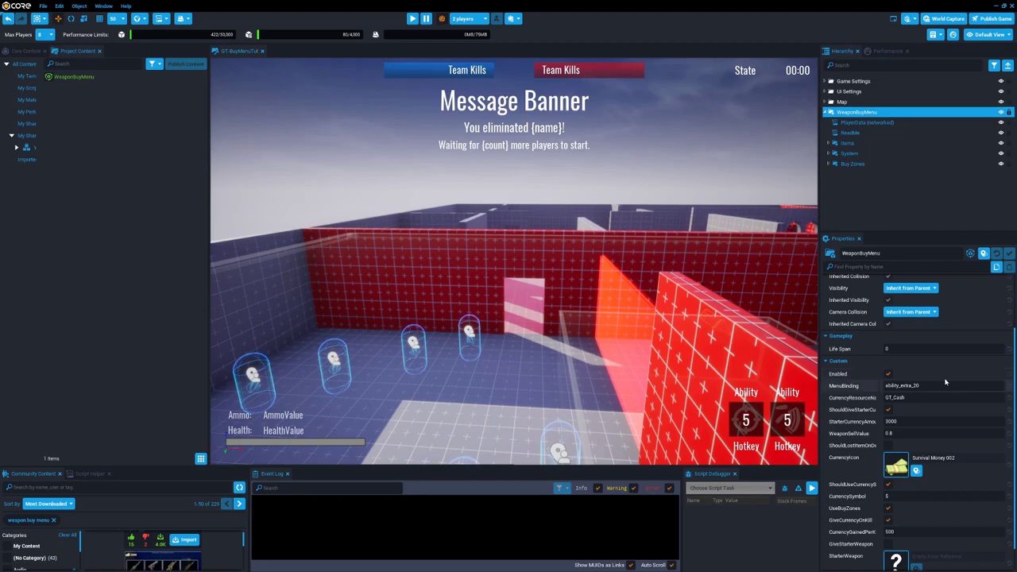
scroll(957, 413, down, 2)
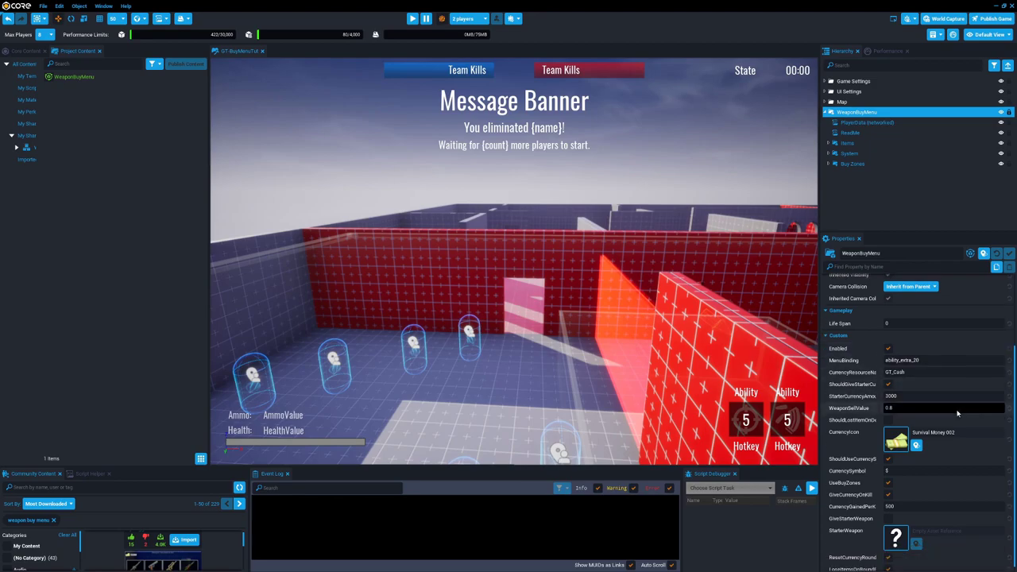
scroll(958, 413, up, 2)
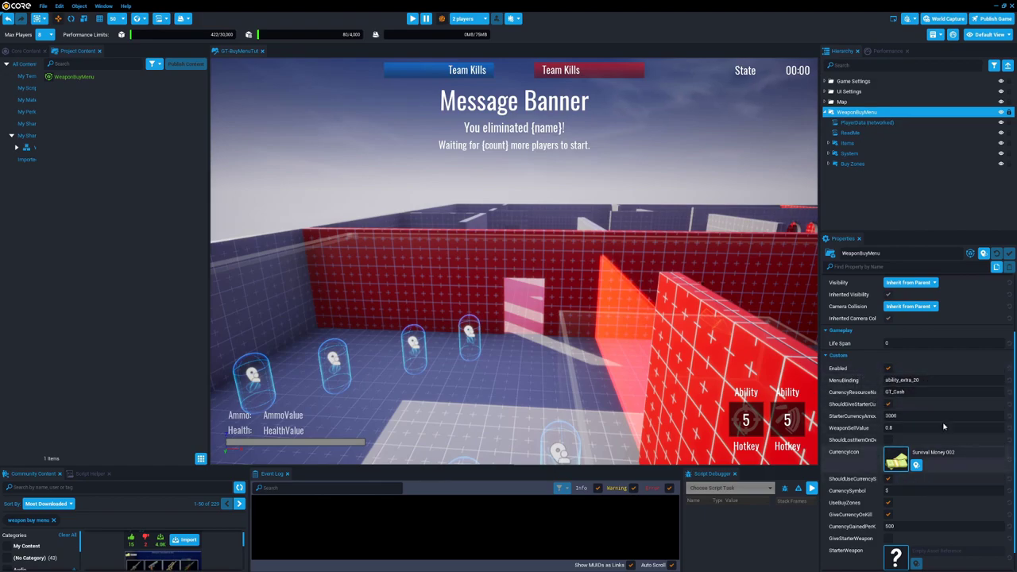
Step: Toggle the Enabled property of WeaponBuyMenu off and back on
click(889, 370)
click(888, 369)
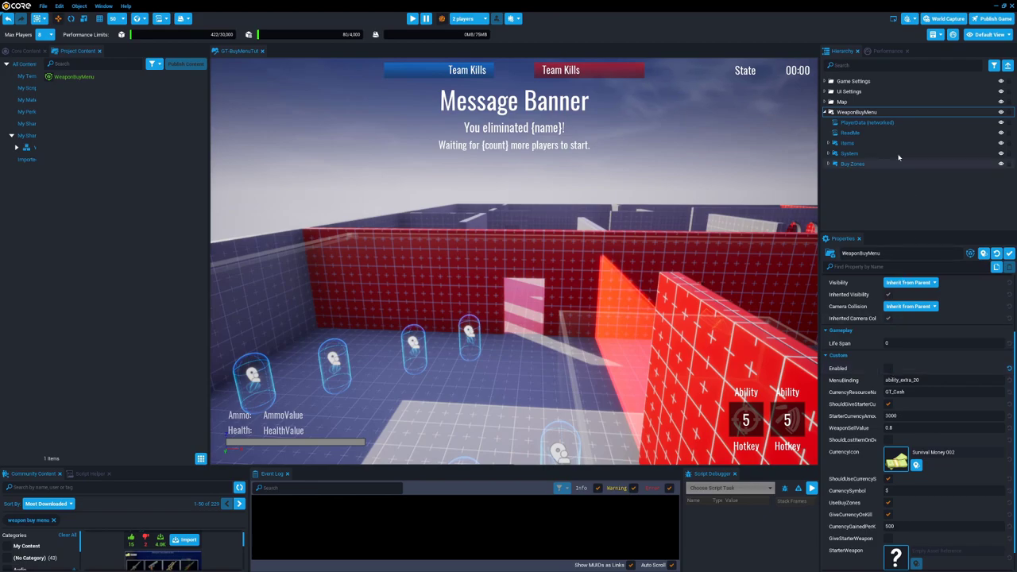
click(889, 369)
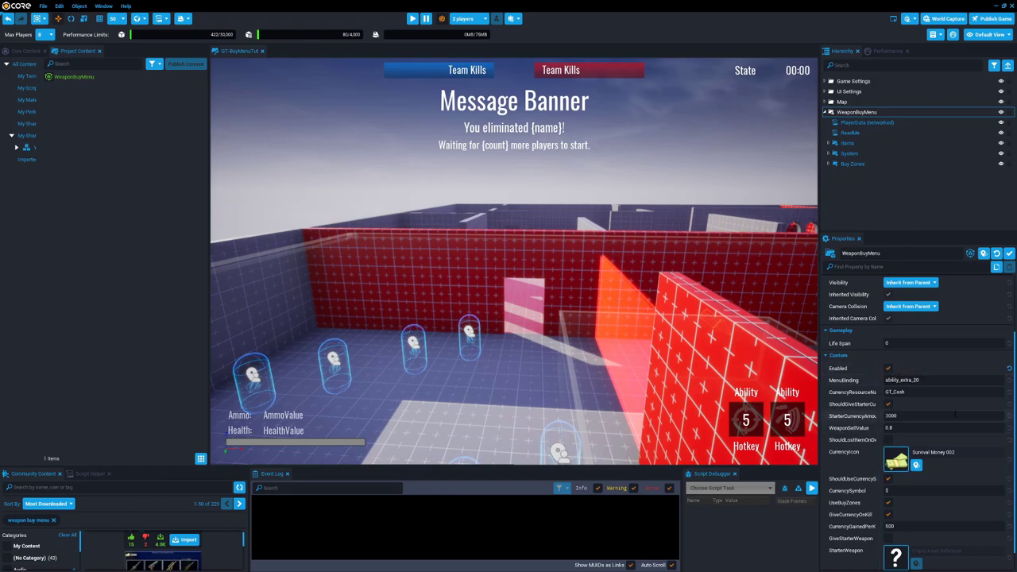
Step: Inspect the MenuBinding property of WeaponBuyMenu
click(908, 380)
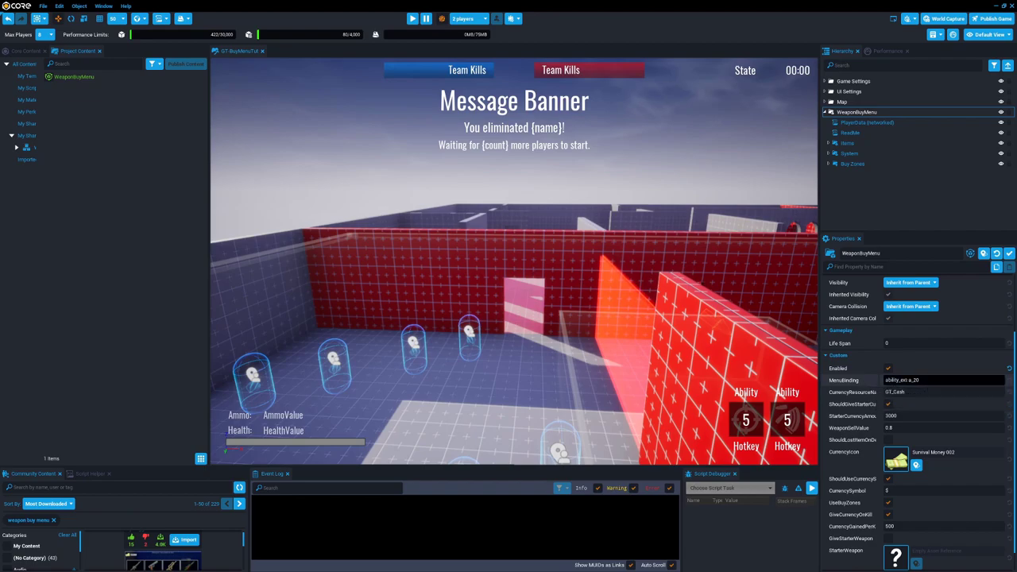
key(Return)
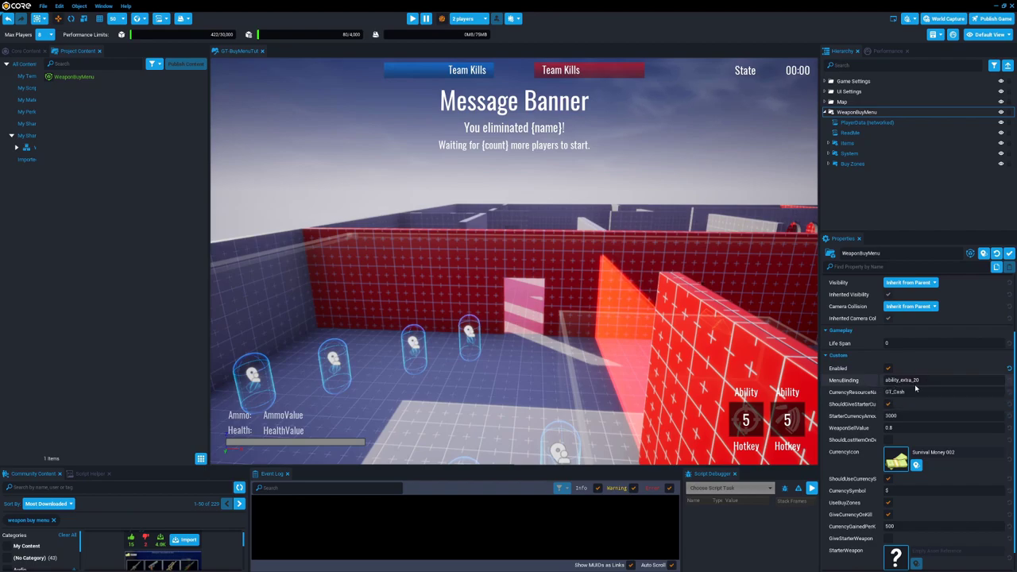
click(914, 381)
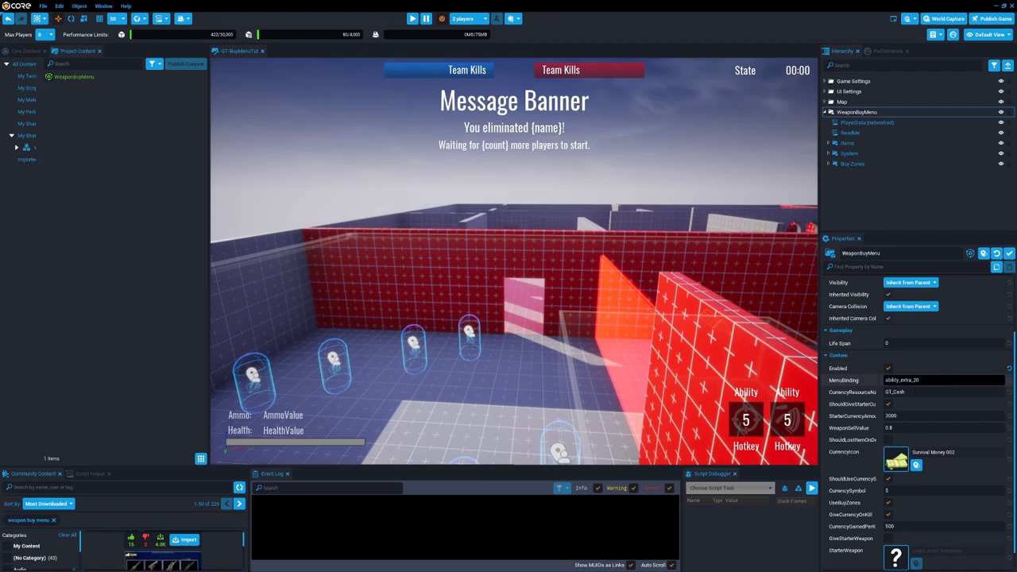
key(Return)
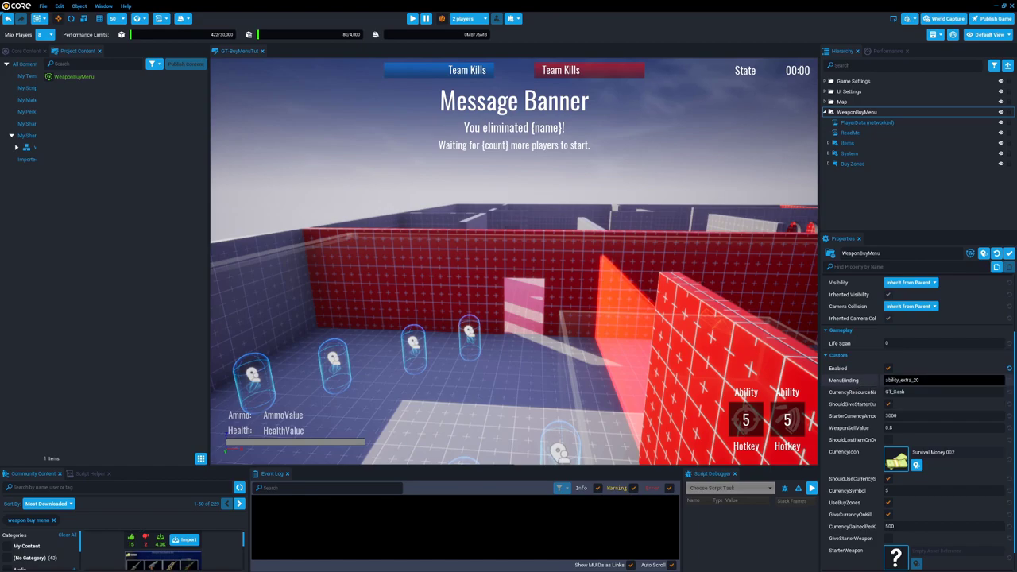
Step: Set the CurrencyResourceName of WeaponBuyMenu to Cash and widen the property list to make the full names readable
scroll(866, 387, down, 1)
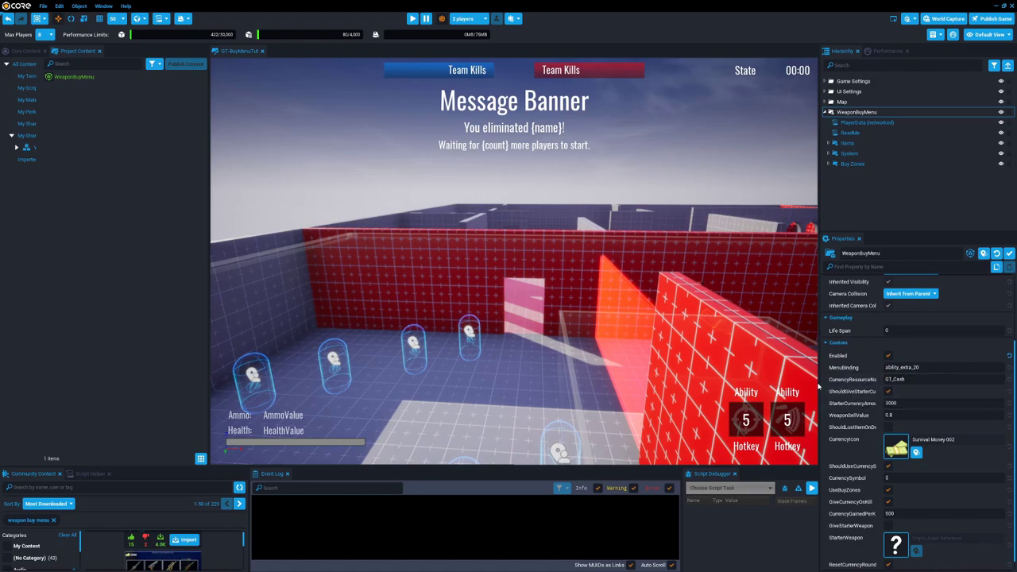
drag(818, 384, 790, 385)
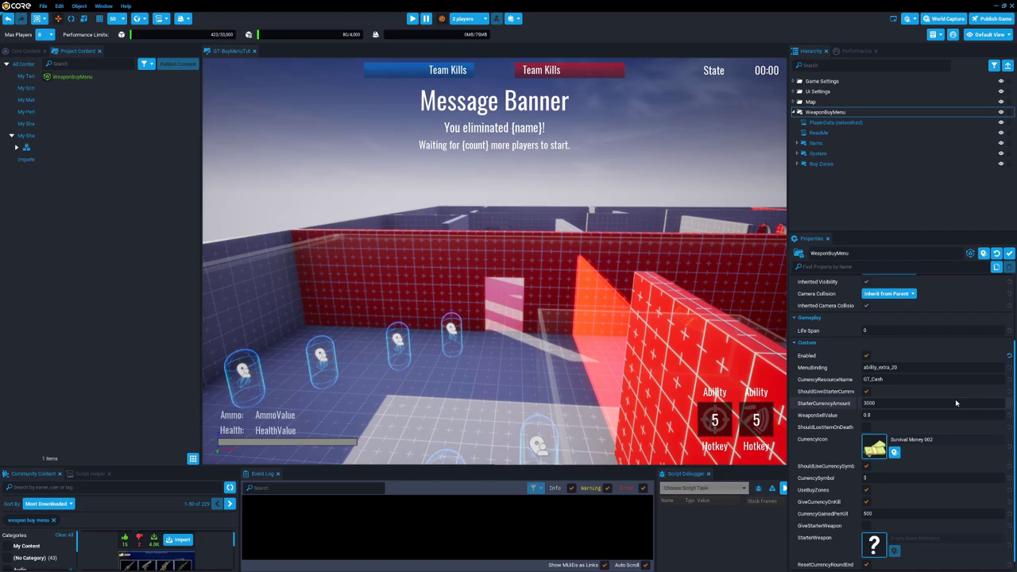
click(930, 379)
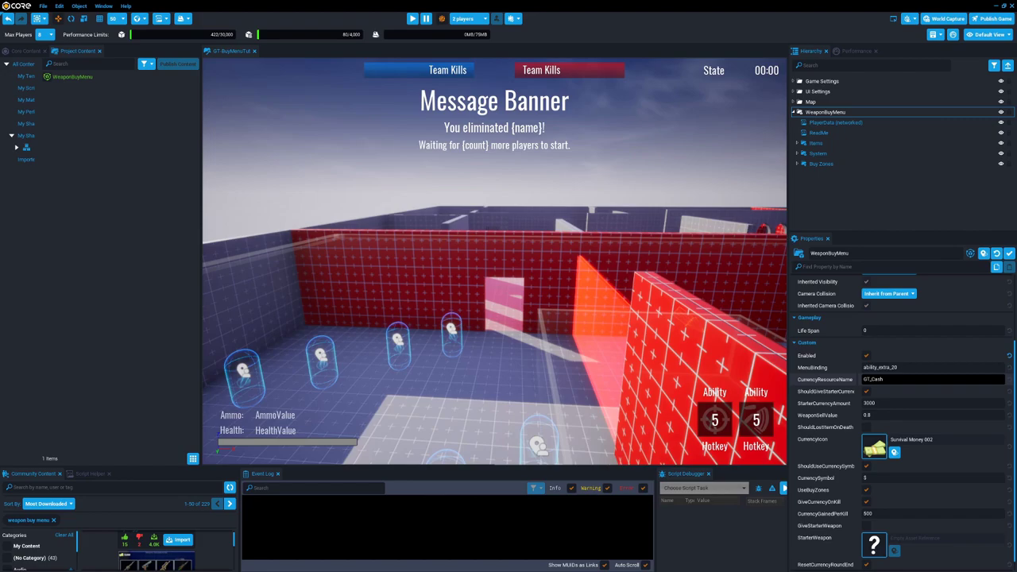
key(ctrl+a)
text(C)
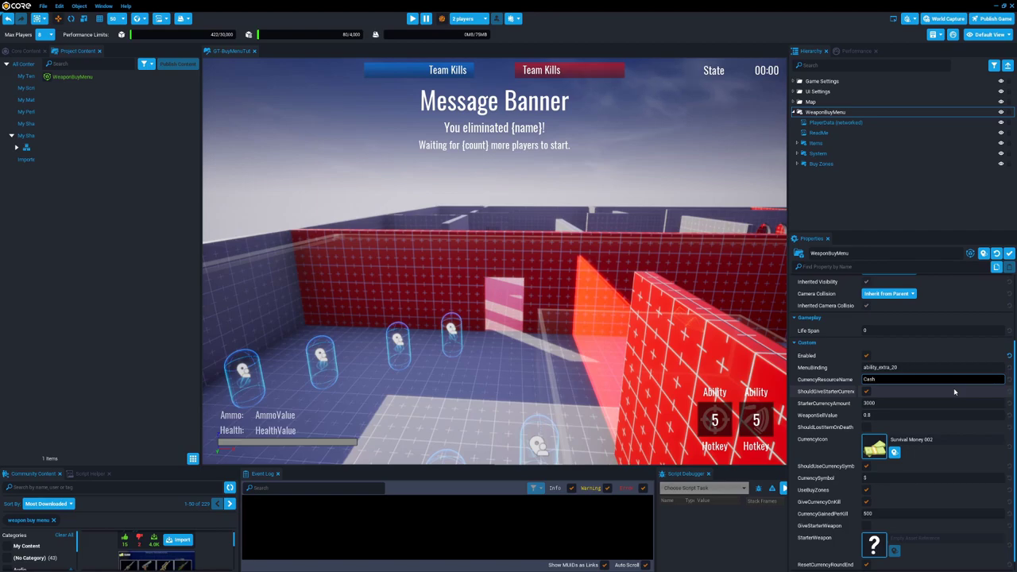
click(788, 399)
drag(789, 400, 755, 400)
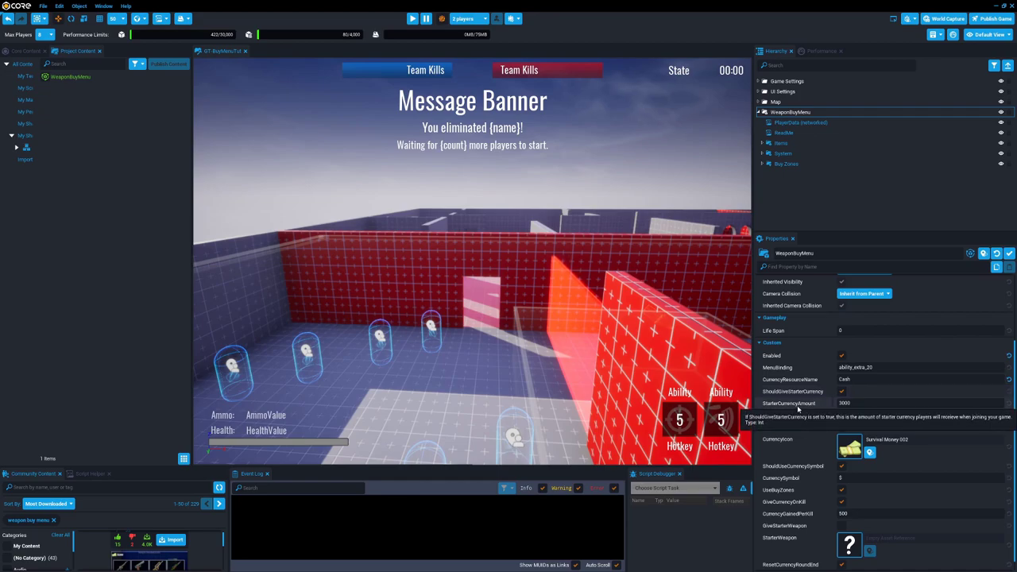
Step: Check the StarterCurrencyAmount and CurrencyResourceName fields of WeaponBuyMenu, keeping their values
click(845, 402)
text(2000)
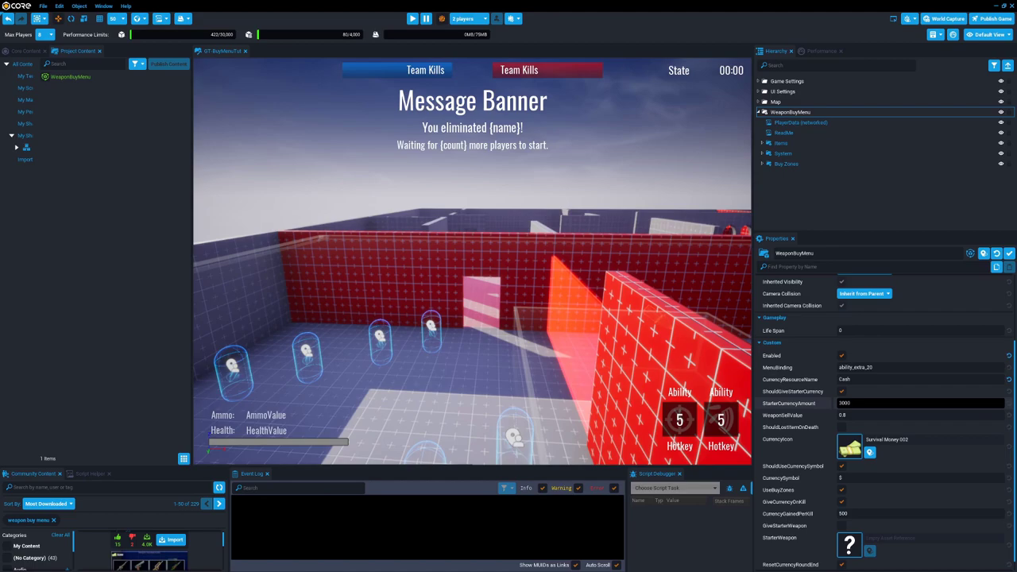
click(826, 407)
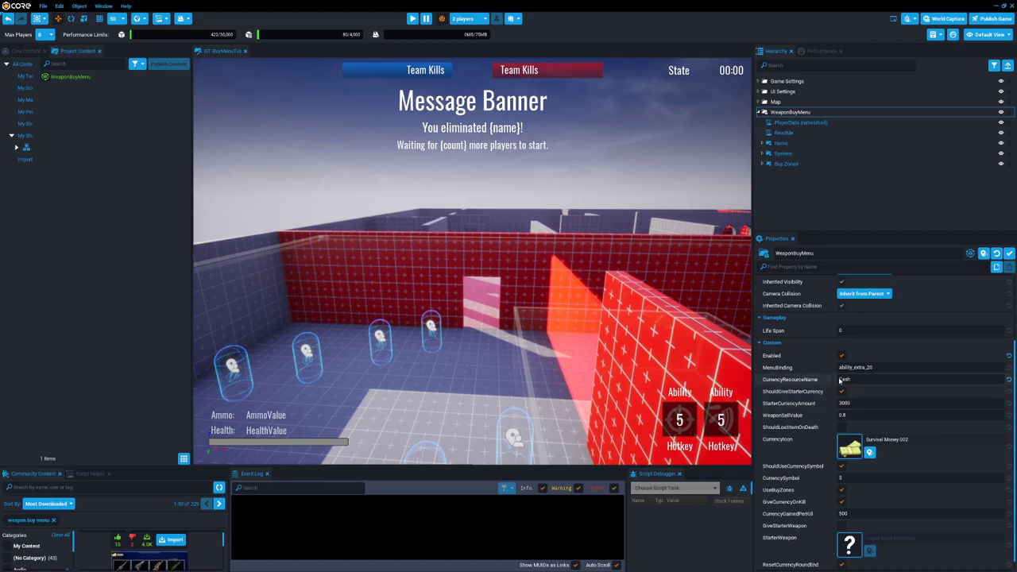
click(840, 380)
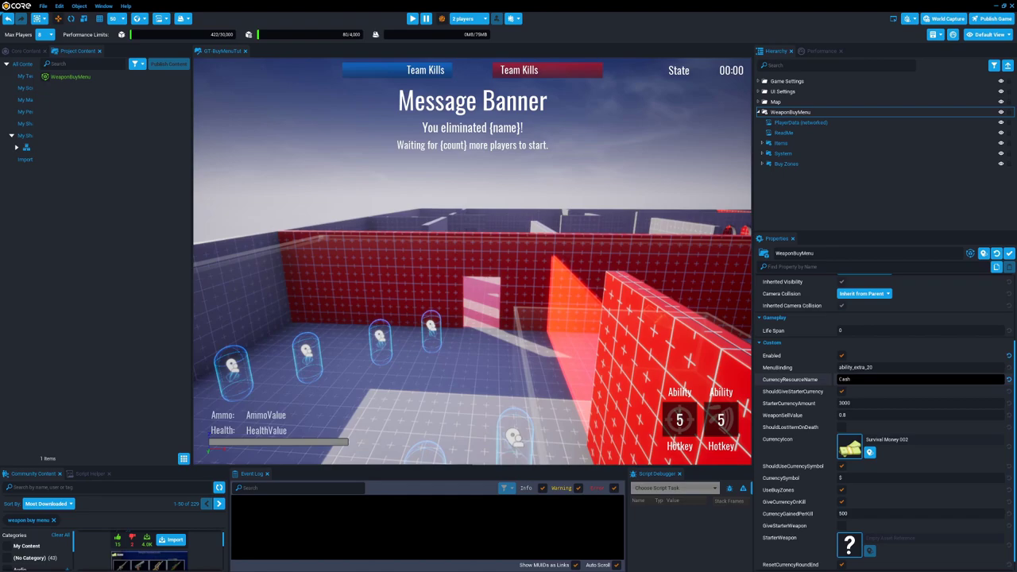
key(Return)
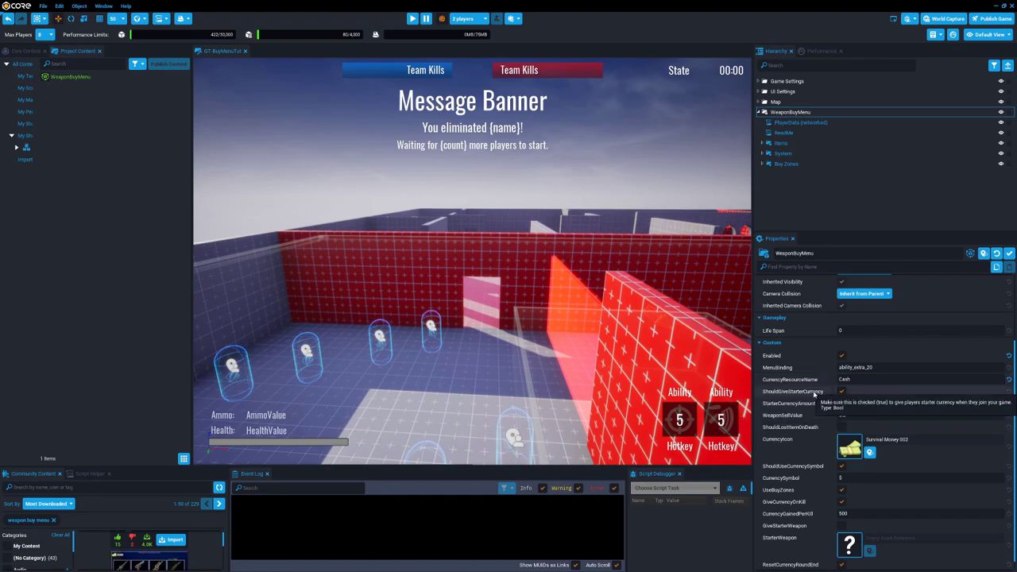
click(845, 403)
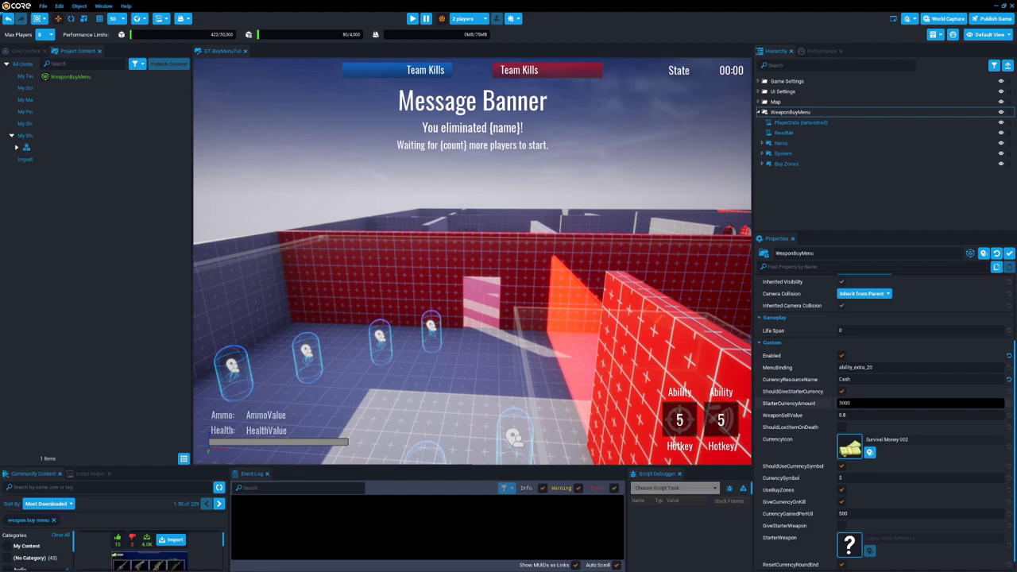
key(Return)
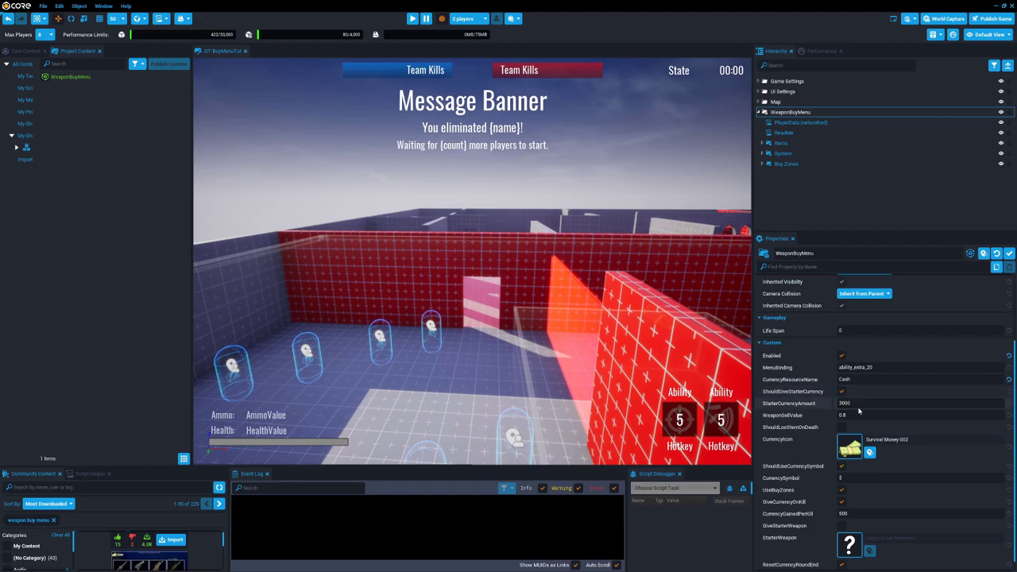
Step: Review the StarterCurrencyAmount of WeaponBuyMenu without changing it and enable ShouldLostItemOnDeath
click(868, 402)
drag(866, 403, 835, 404)
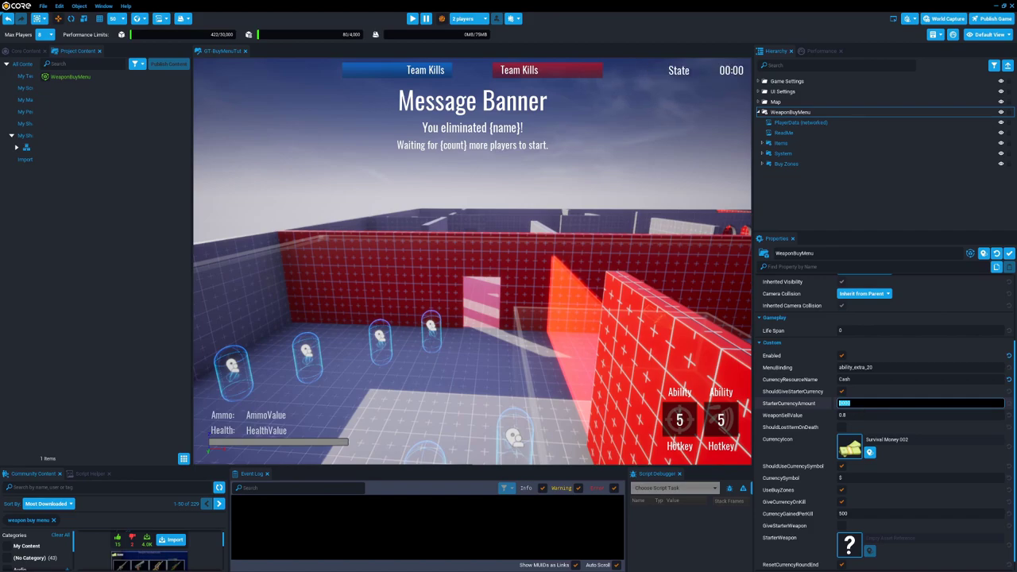
click(864, 403)
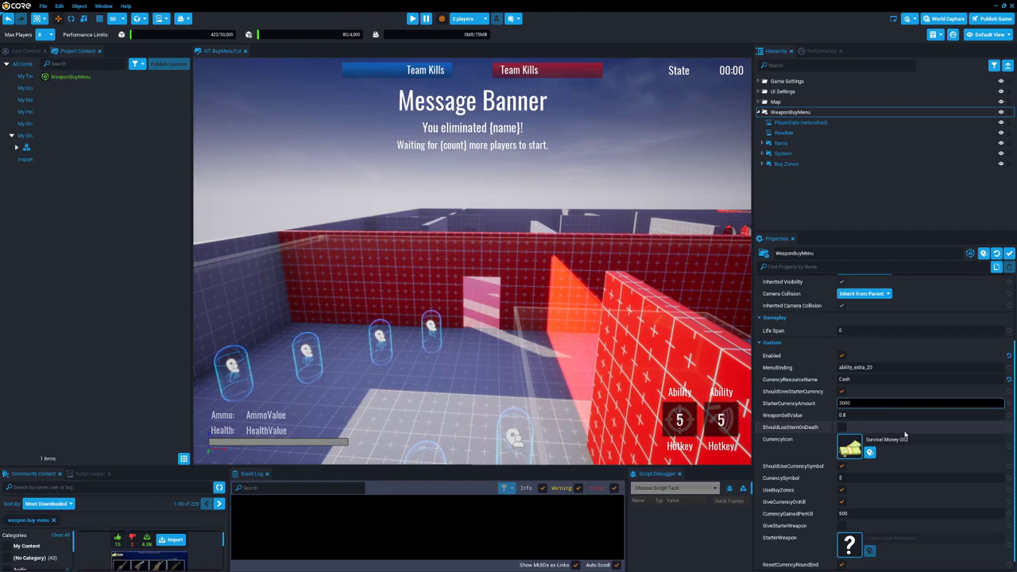
click(841, 427)
Step: Inspect the CurrencySymbol of WeaponBuyMenu and toggle ShouldUseCurrencySymbol off and back on
scroll(942, 440, down, 1)
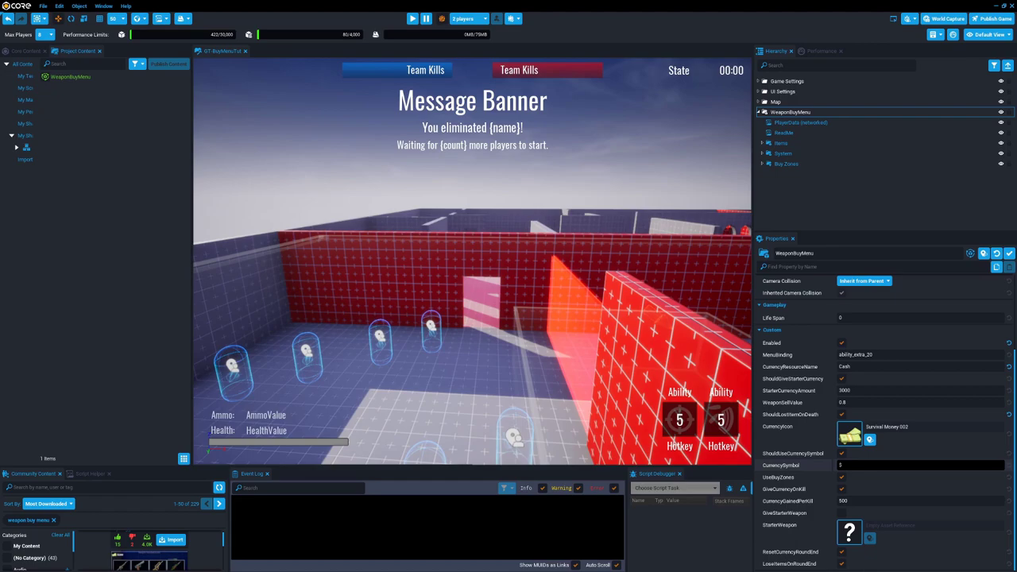
click(850, 464)
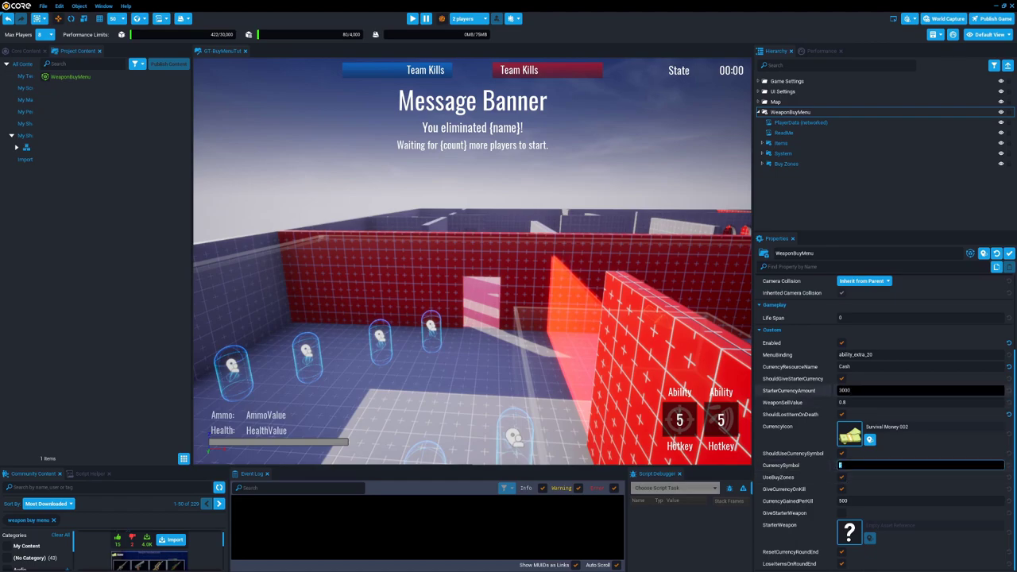
click(839, 468)
click(841, 453)
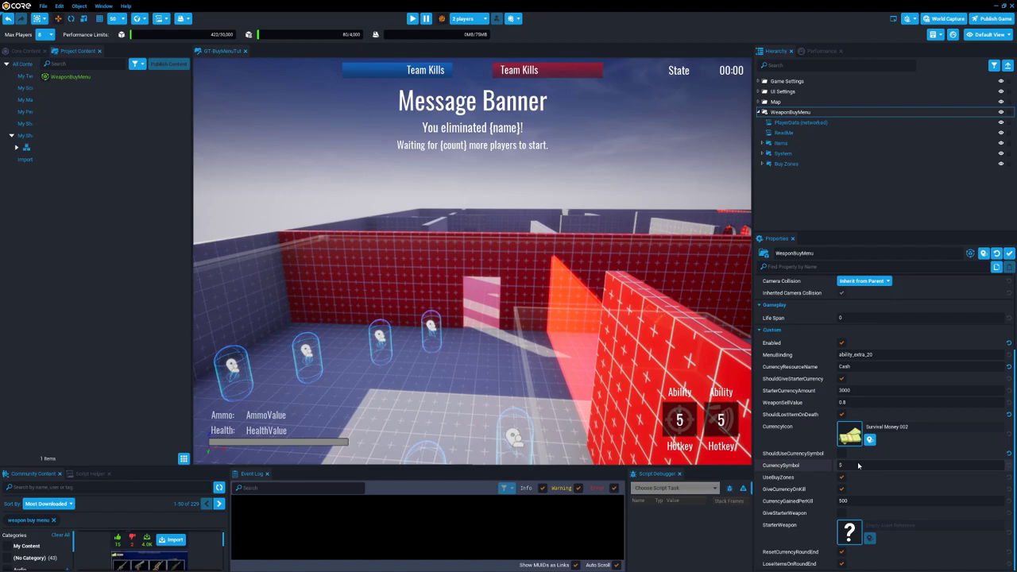
click(842, 454)
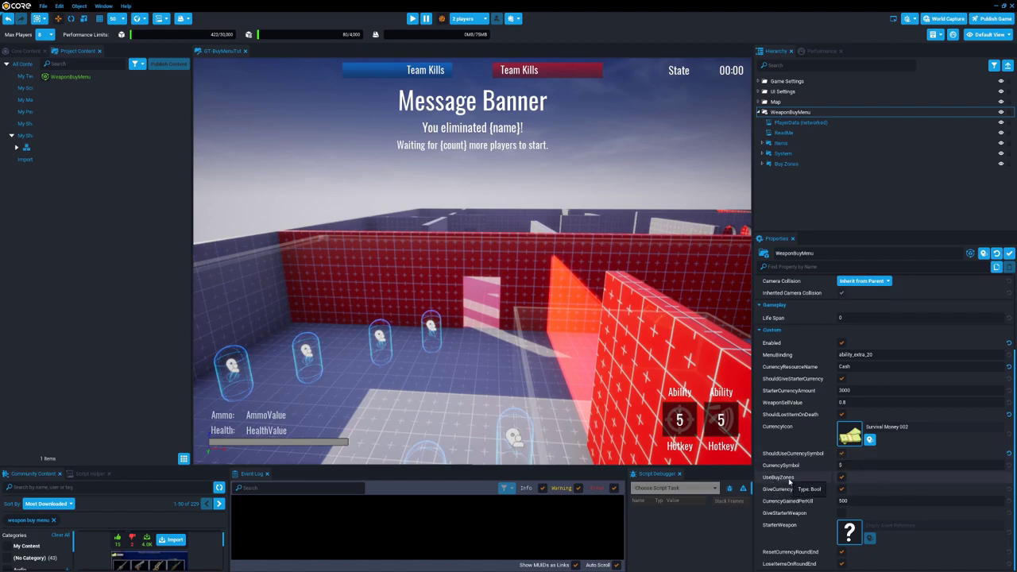
Step: Move the Team 1 Buy Zone from the Buy Zones group over Team 1's lobby spawn points, at about X -4798, Y 2455
click(763, 164)
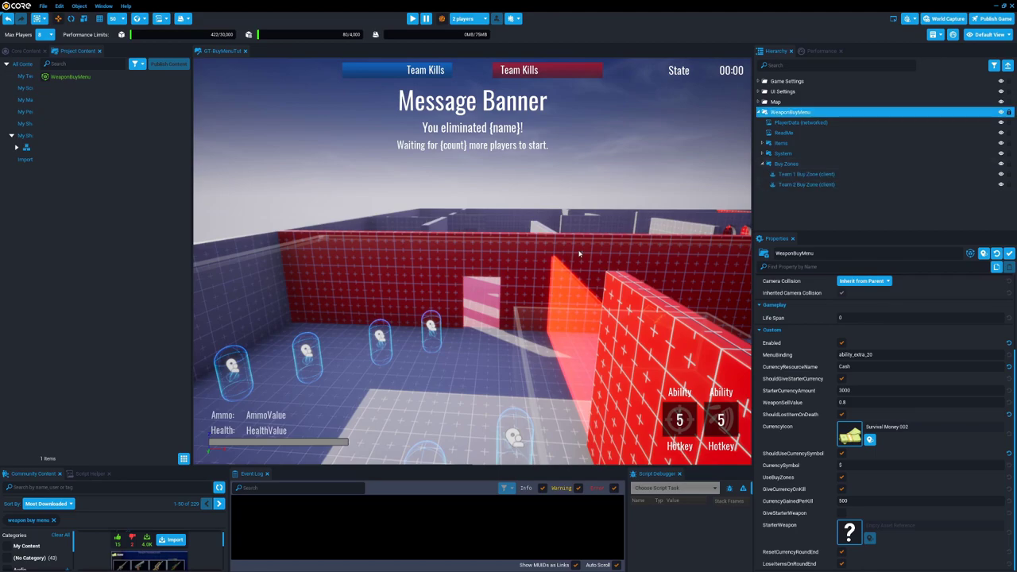
right_drag(579, 252, 295, 286)
key(s)
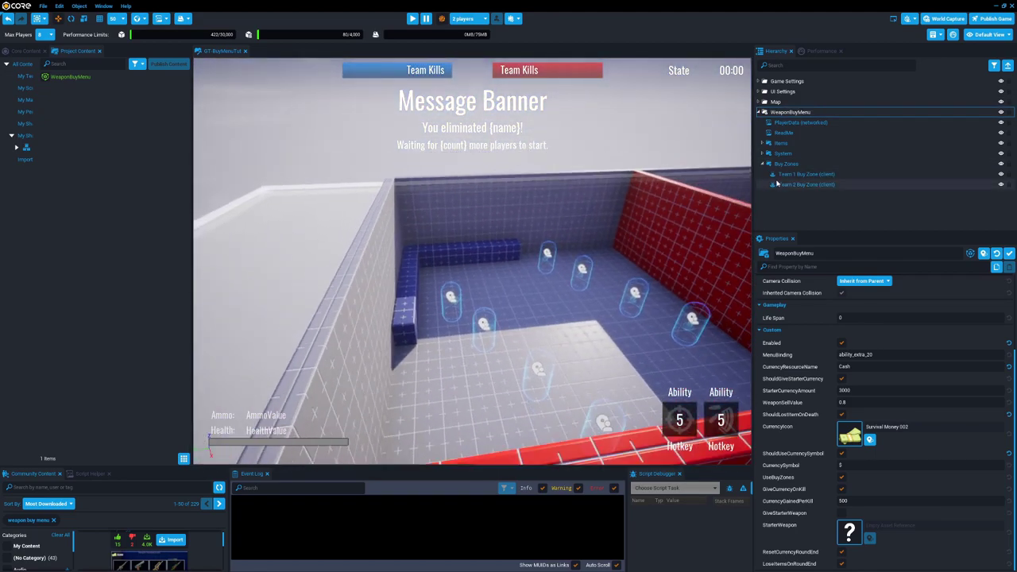
click(791, 175)
right_drag(608, 203, 834, 270)
drag(559, 266, 408, 214)
right_drag(591, 209, 485, 214)
key(d)
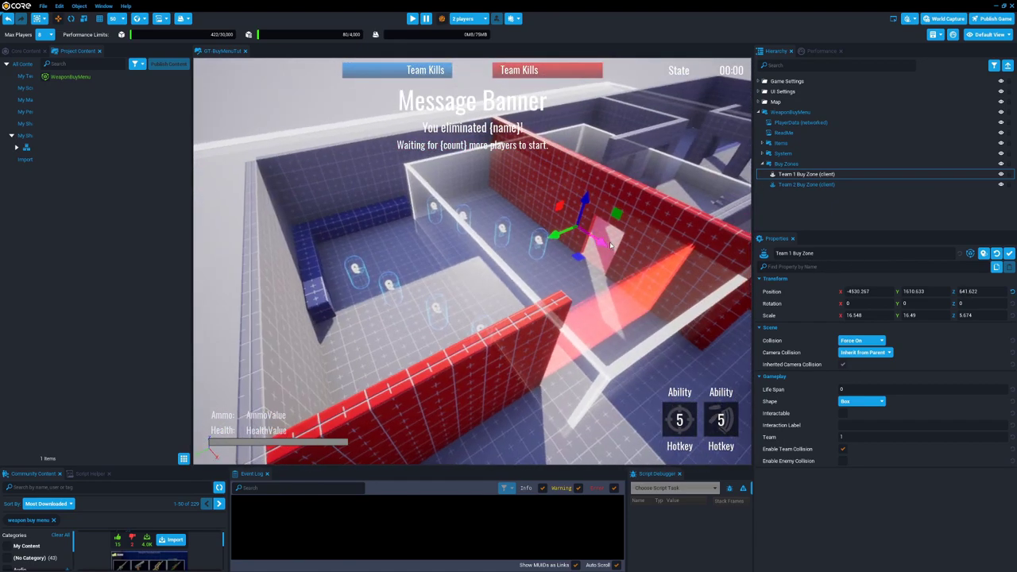
drag(602, 242, 401, 235)
right_drag(580, 233, 473, 237)
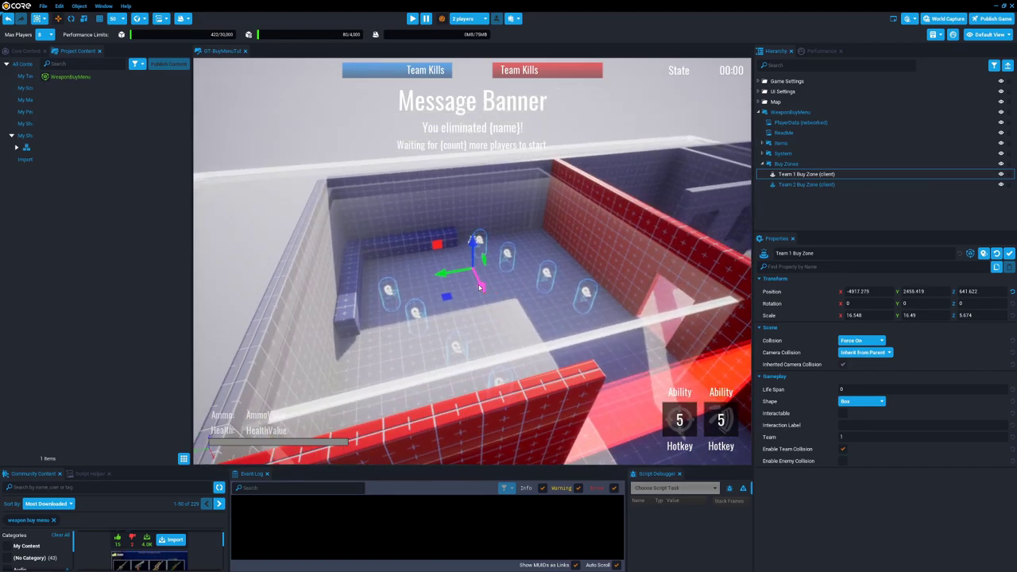
drag(482, 288, 489, 301)
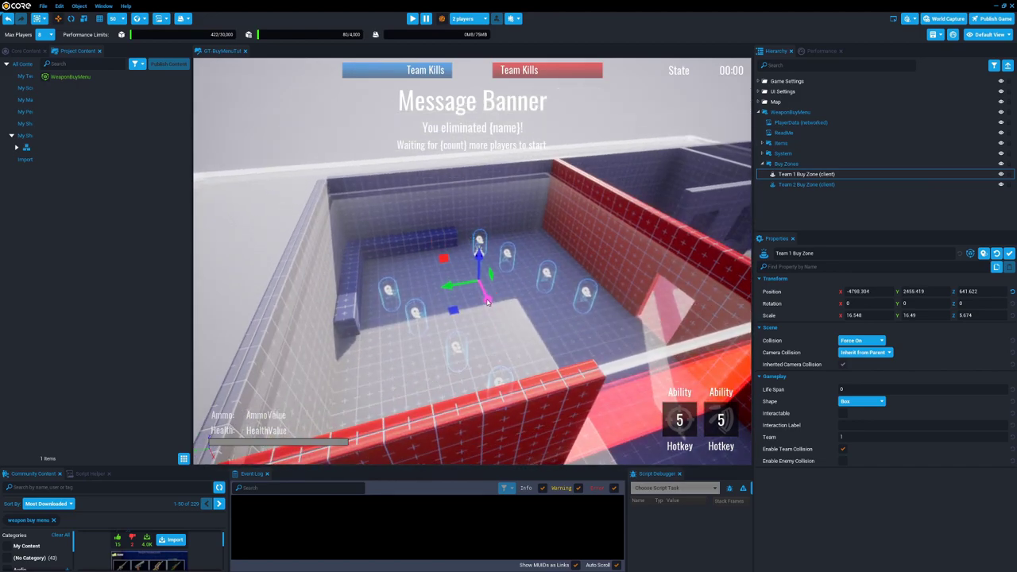
right_drag(553, 278, 520, 299)
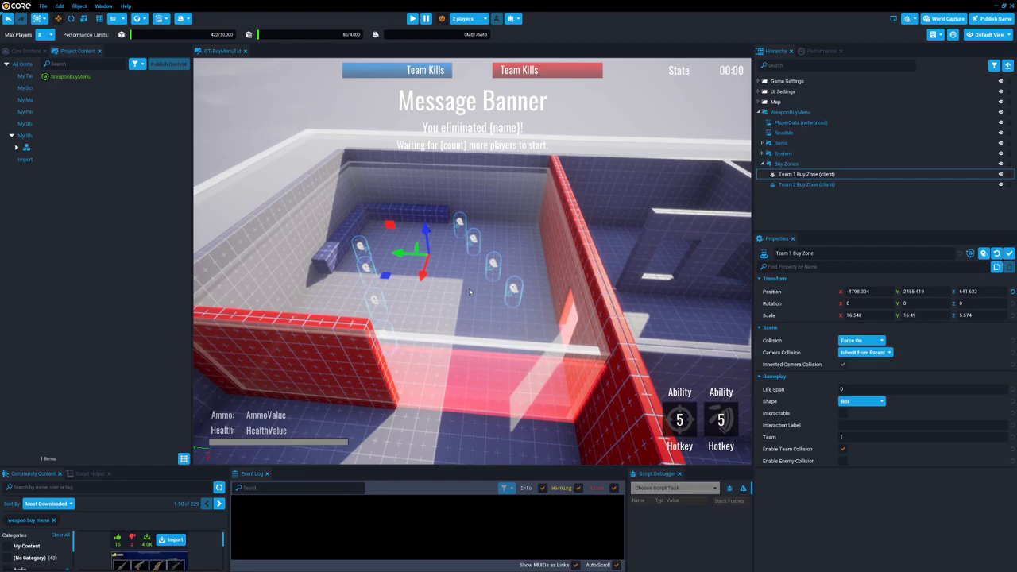
Step: Inspect the Team property of the Team 1 Buy Zone and the area around the zone
right_drag(671, 312, 709, 308)
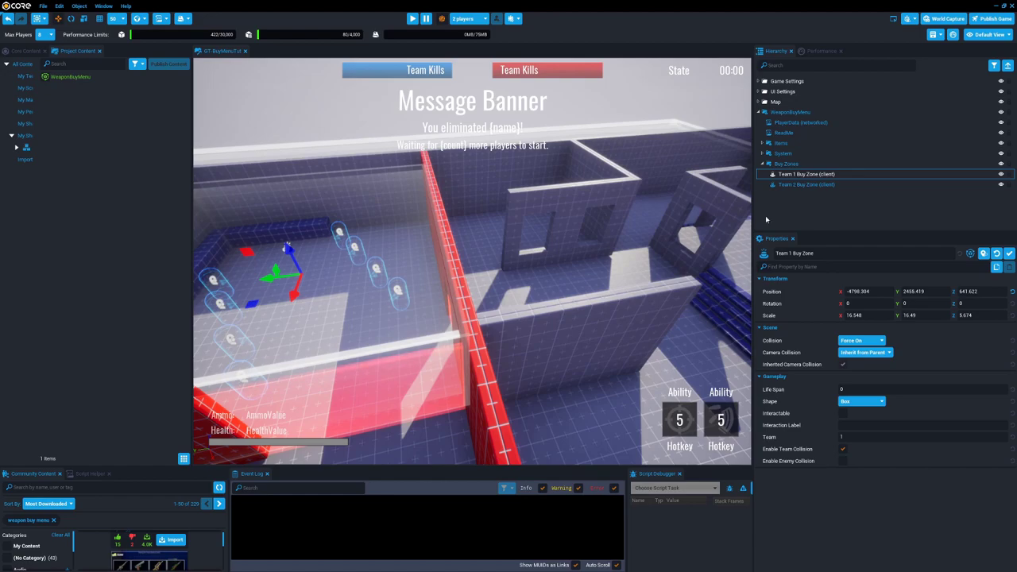
key(f)
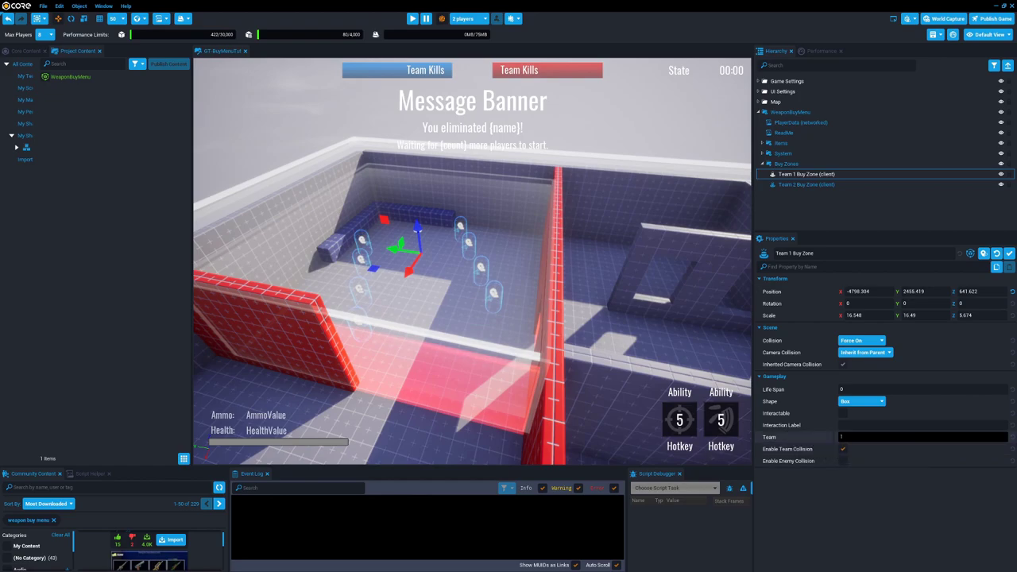
click(847, 438)
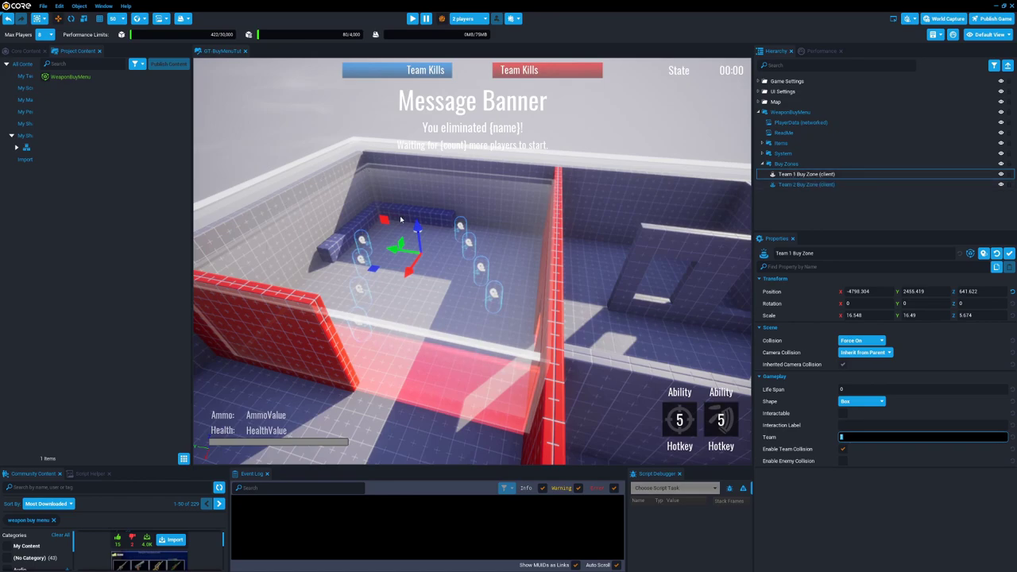
Step: Compare the Team property of a spawn point in the Team Base 1 lobby with that of the Team 1 Buy Zone
right_drag(565, 273, 534, 265)
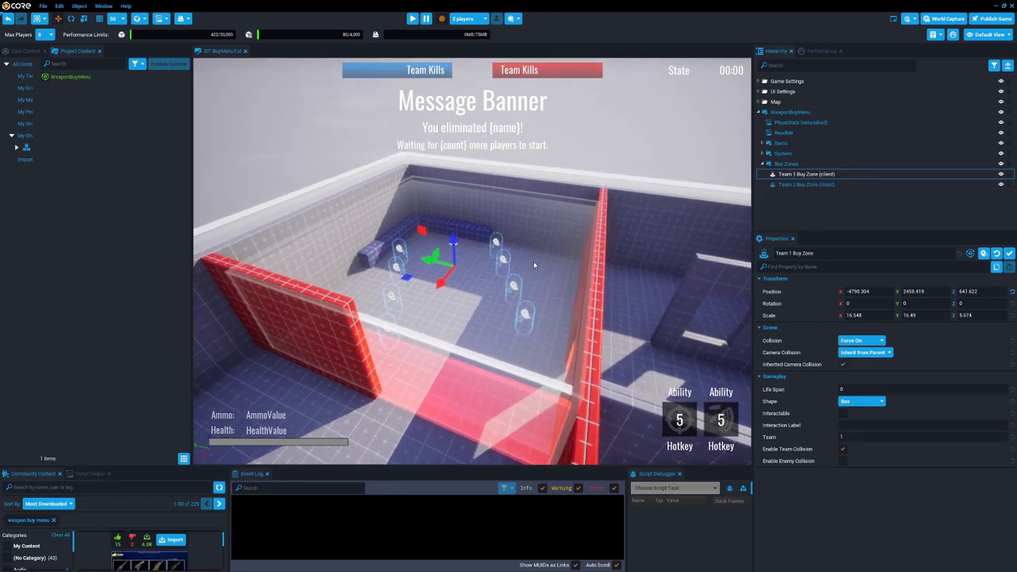
scroll(533, 260, up, 5)
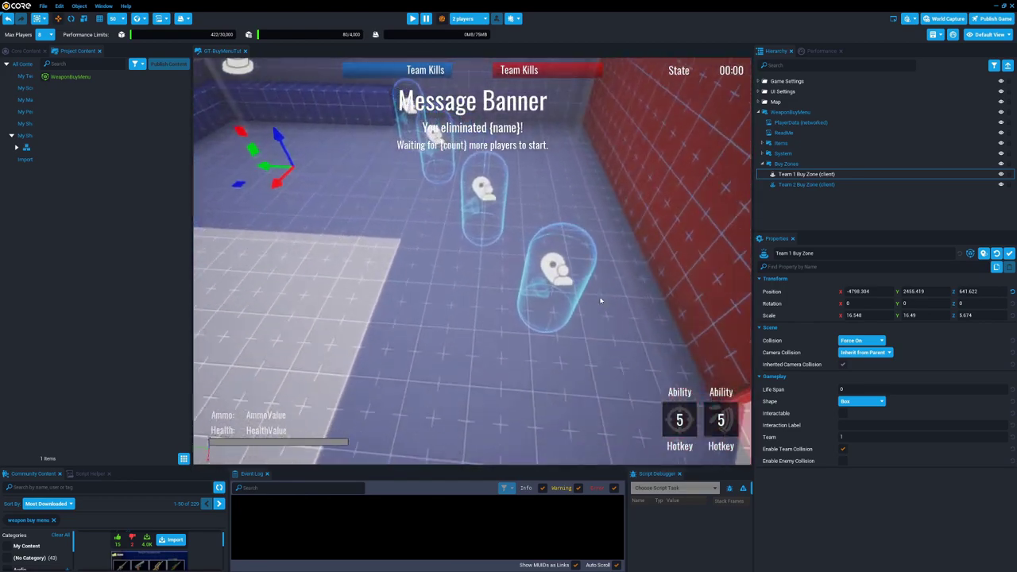
click(594, 305)
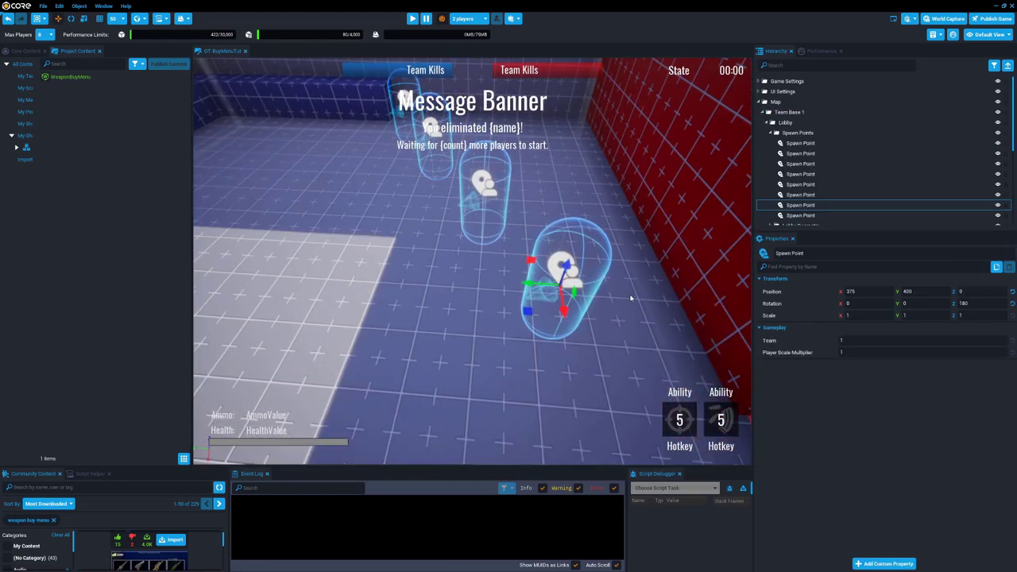
scroll(631, 298, down, 6)
right_drag(557, 237, 568, 304)
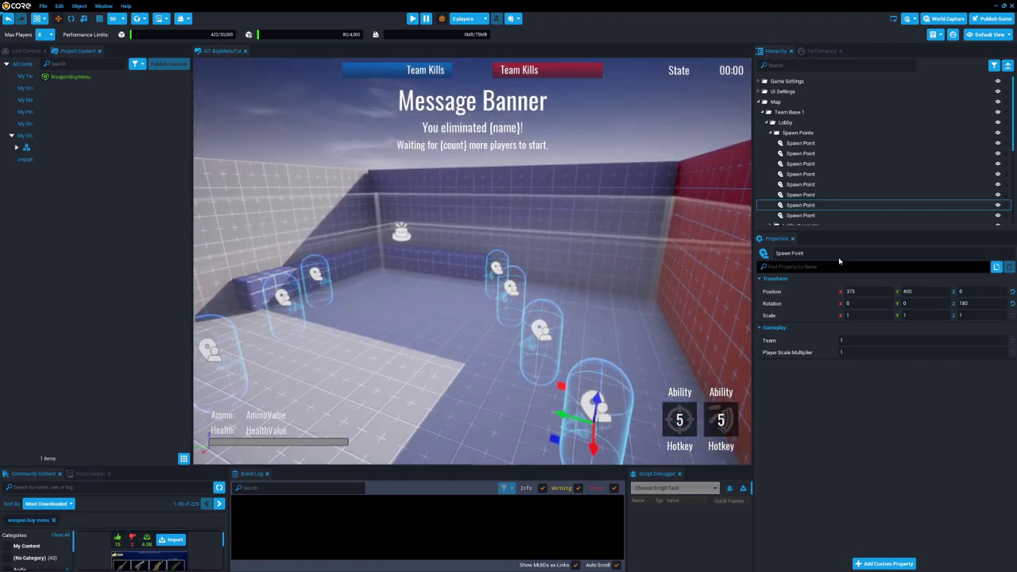
click(802, 205)
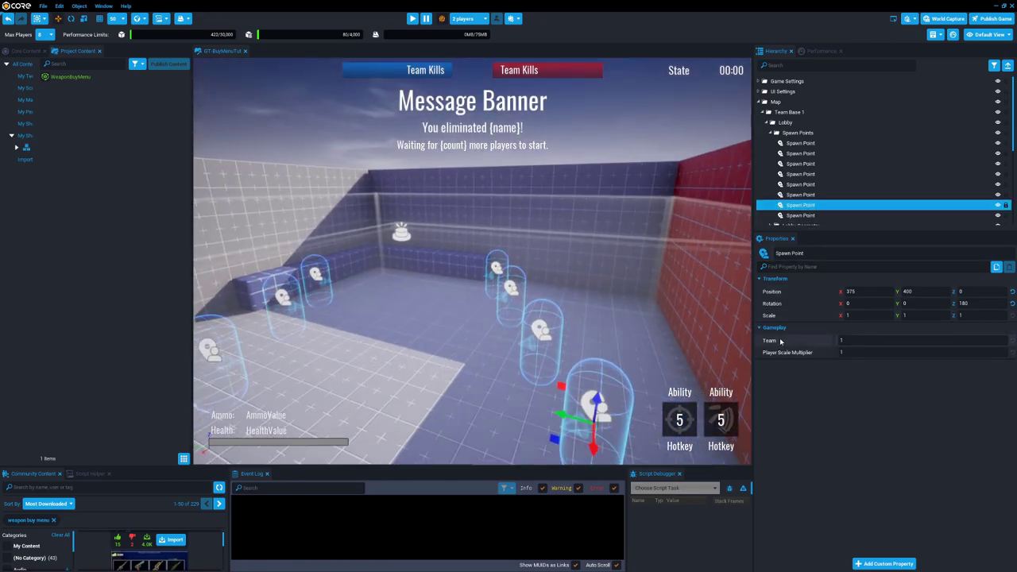
scroll(835, 175, down, 10)
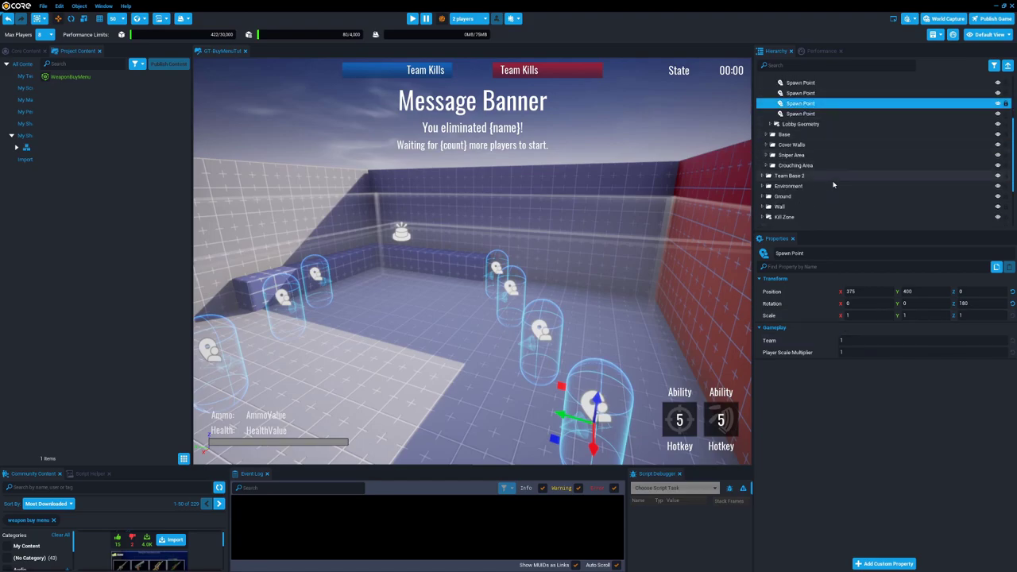
click(803, 210)
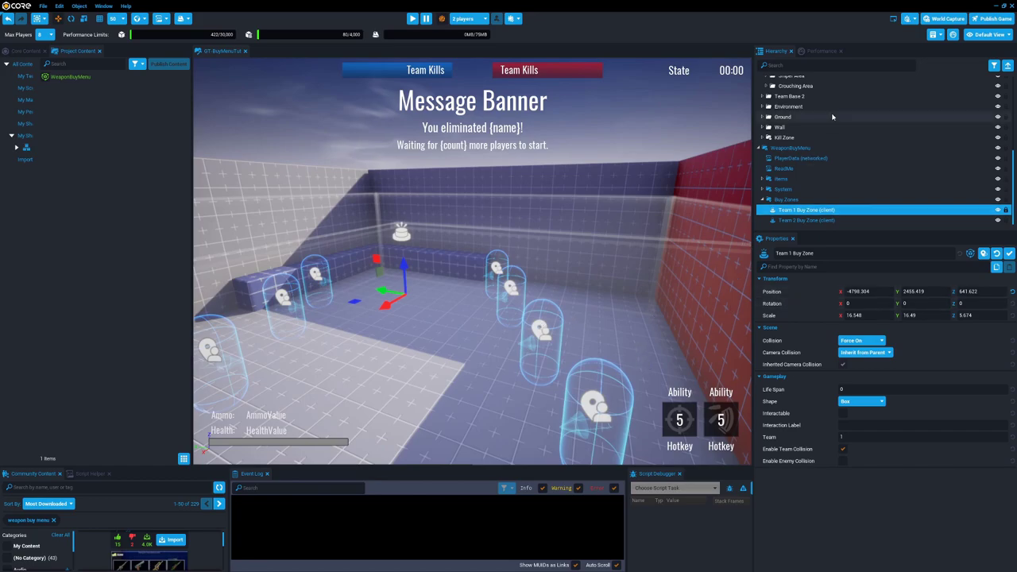
Step: Reselect WeaponBuyMenu, review its CurrencyGainedPerKill value and enable GiveStarterWeapon
click(827, 148)
key(Return)
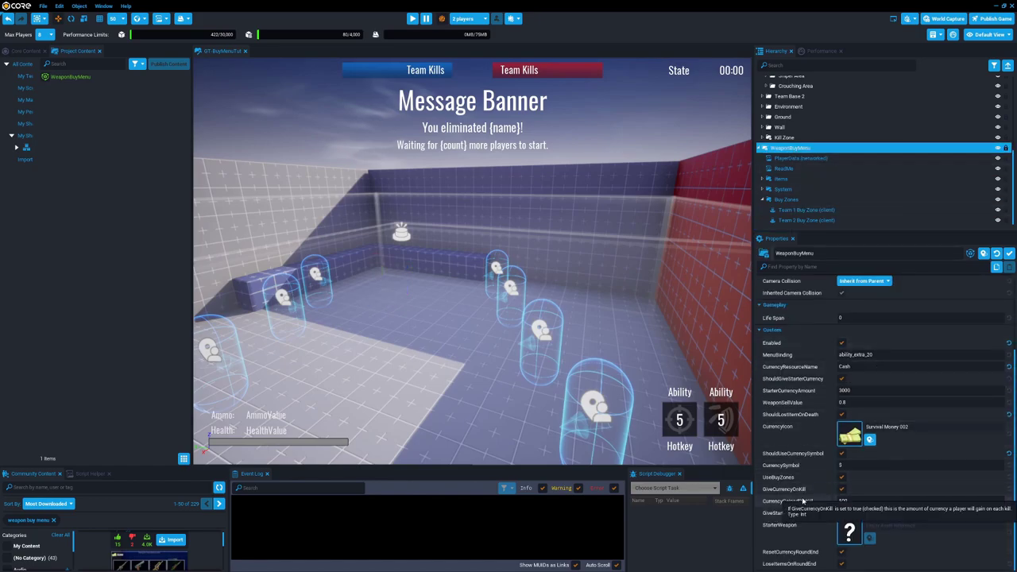
click(804, 501)
key(Return)
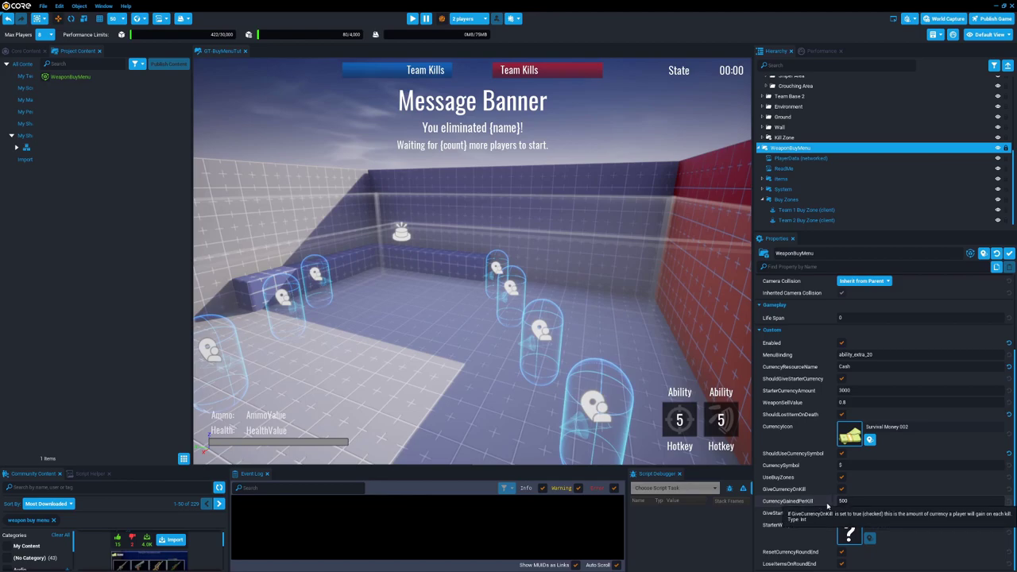
click(843, 501)
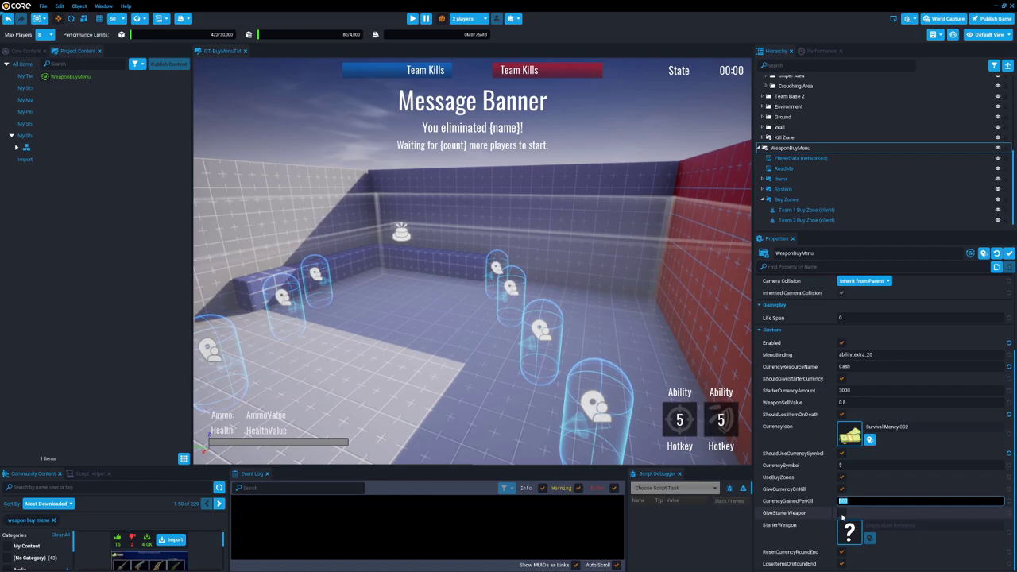
click(842, 515)
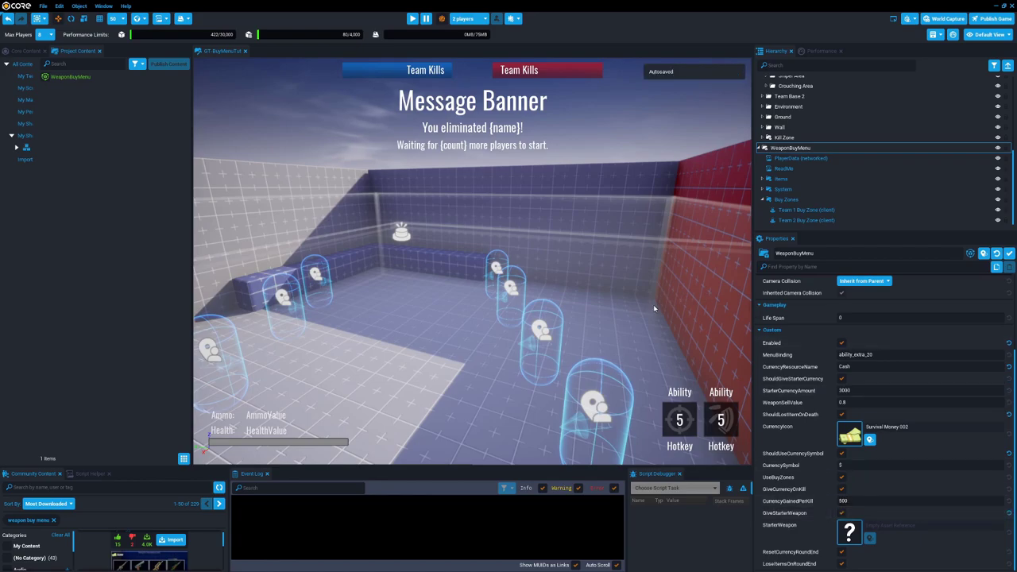
Step: Search the hierarchy for "star" to find the Starting Weapon object under Game Settings, and delete it
scroll(818, 119, up, 4)
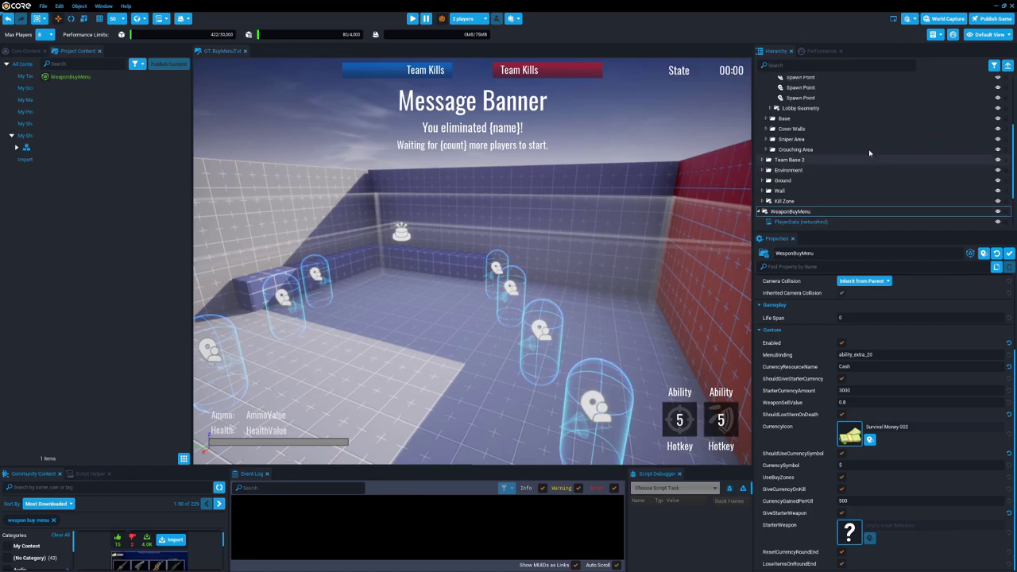
click(811, 69)
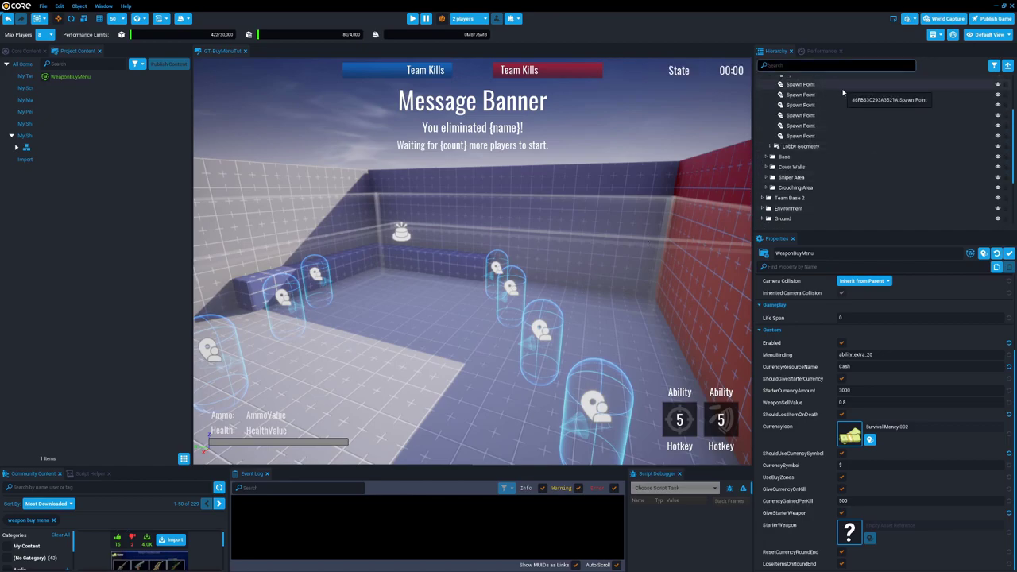
text(star)
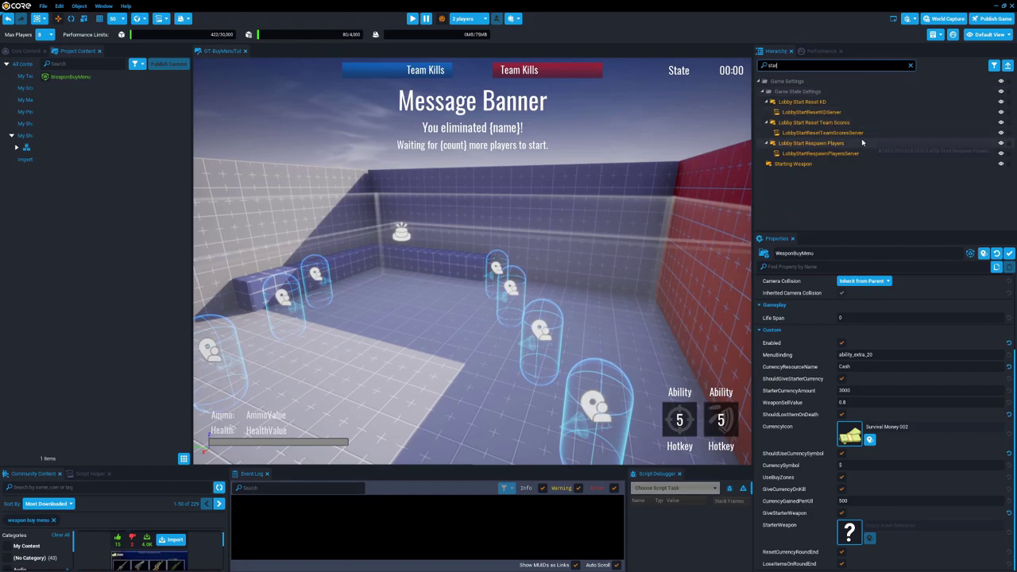
click(813, 165)
click(910, 65)
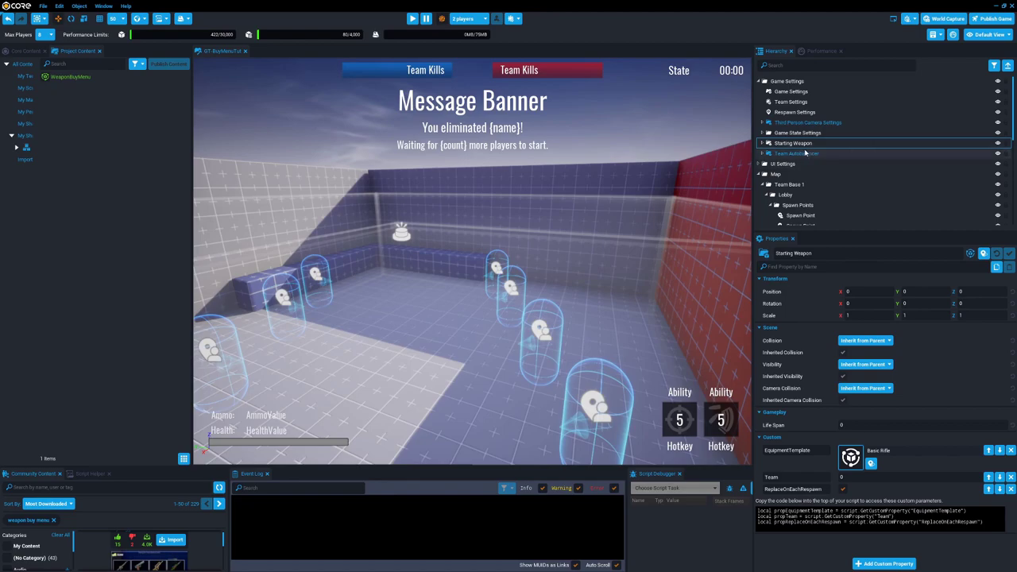
click(787, 144)
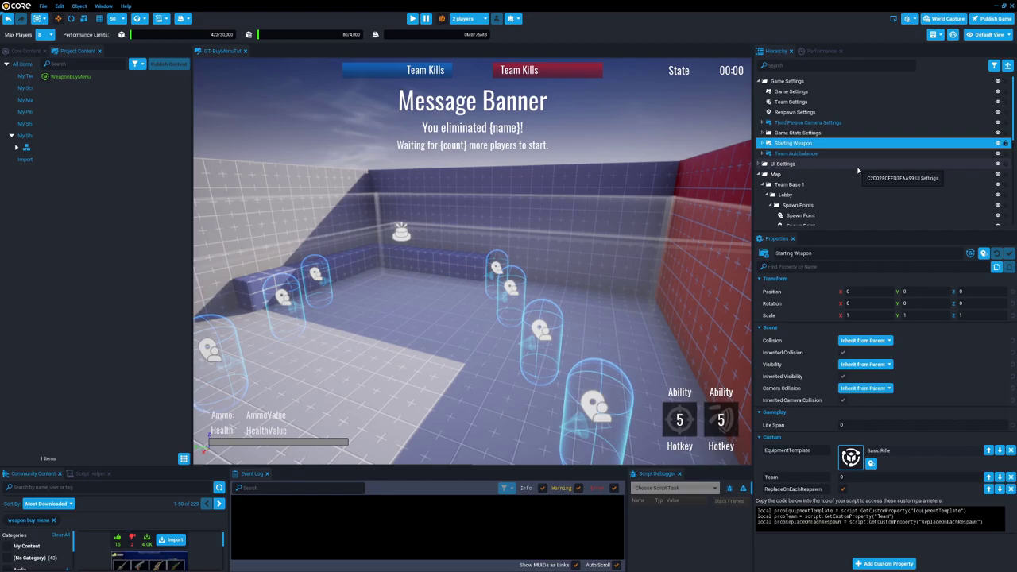
scroll(869, 186, down, 2)
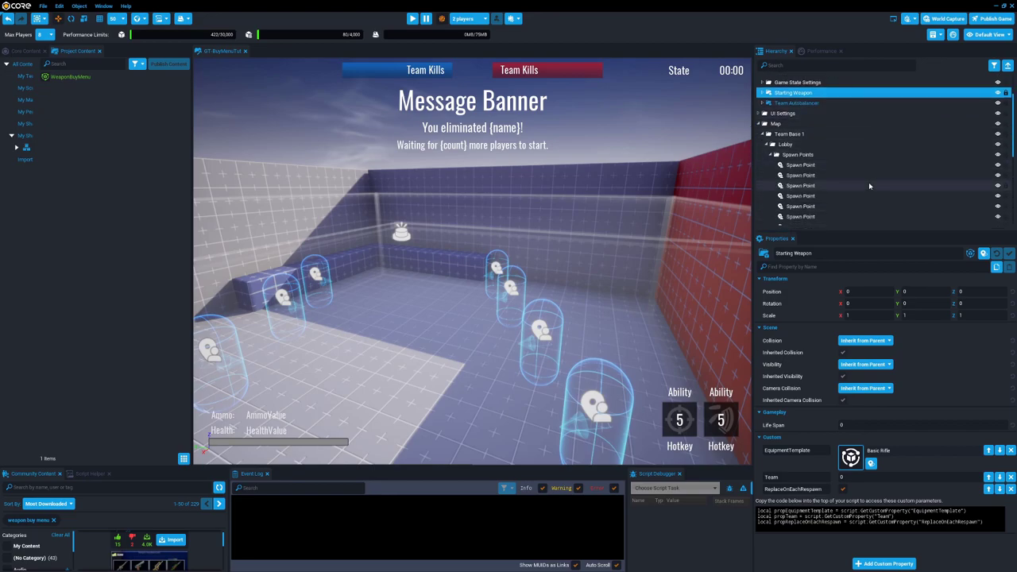
scroll(868, 182, up, 2)
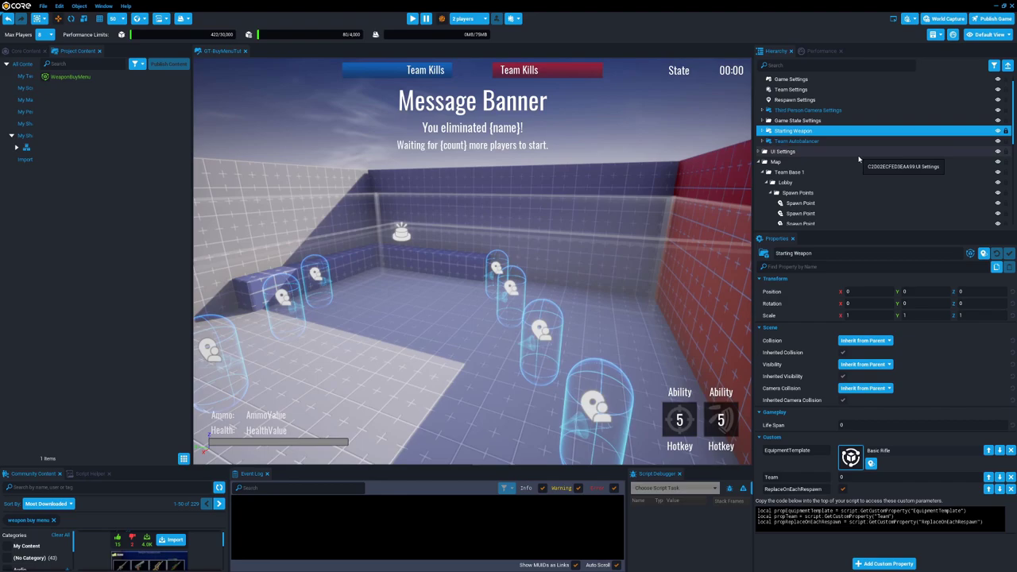
key(Delete)
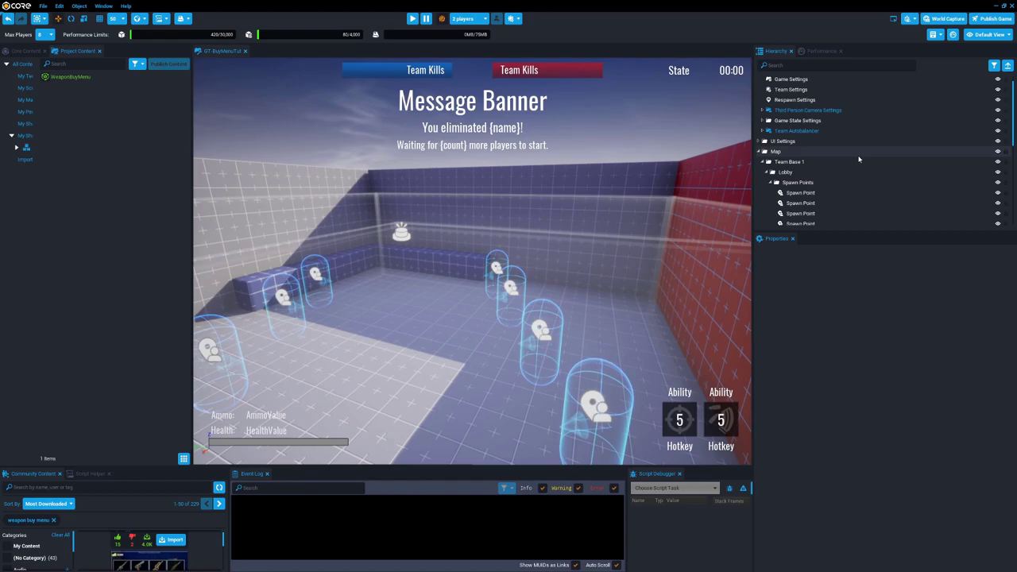
scroll(858, 159, down, 10)
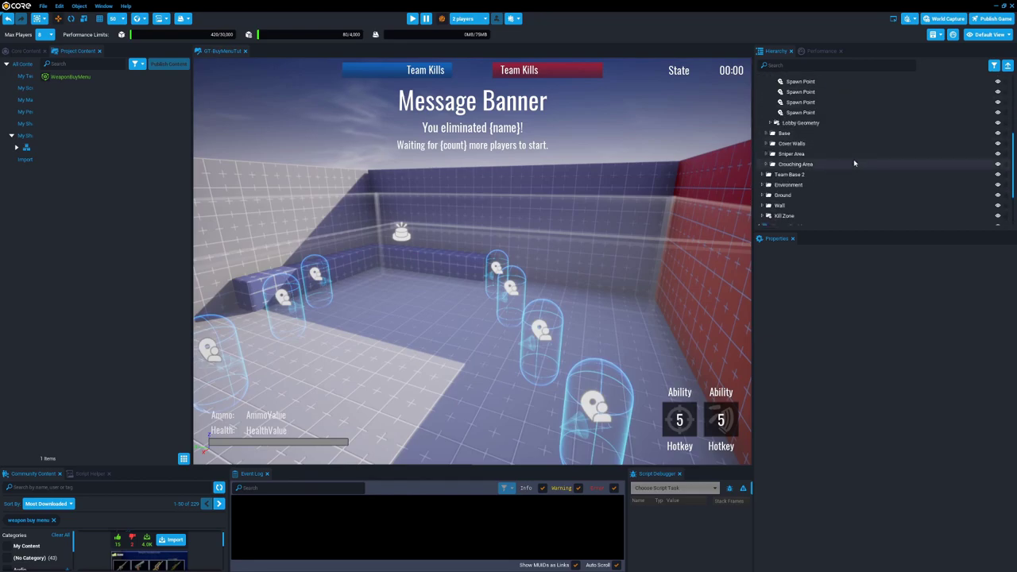
Step: Collapse the hierarchy to WeaponBuyMenu and search the widened Core Content library for "weapon" assets
click(1007, 67)
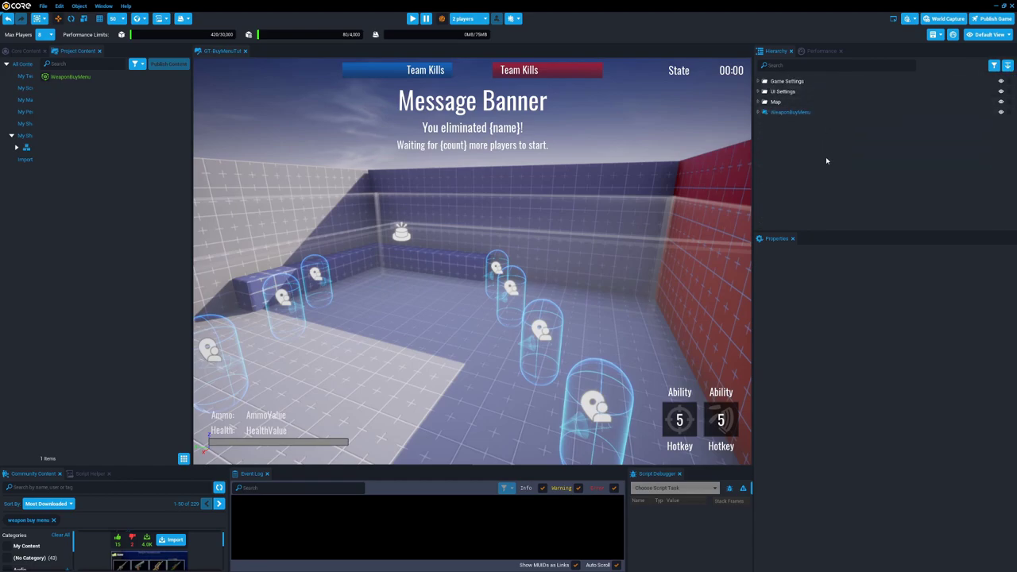
click(791, 112)
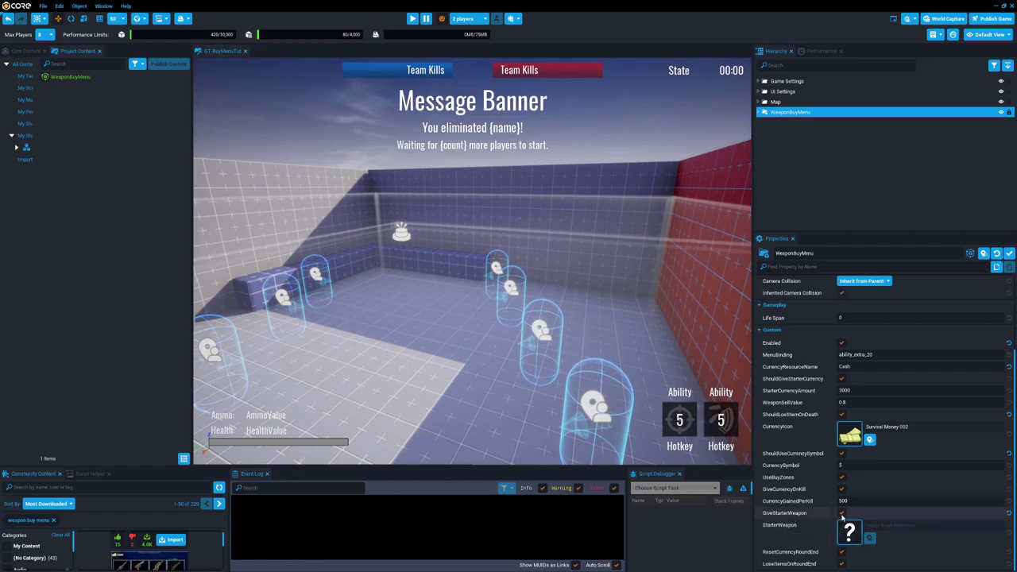
click(25, 51)
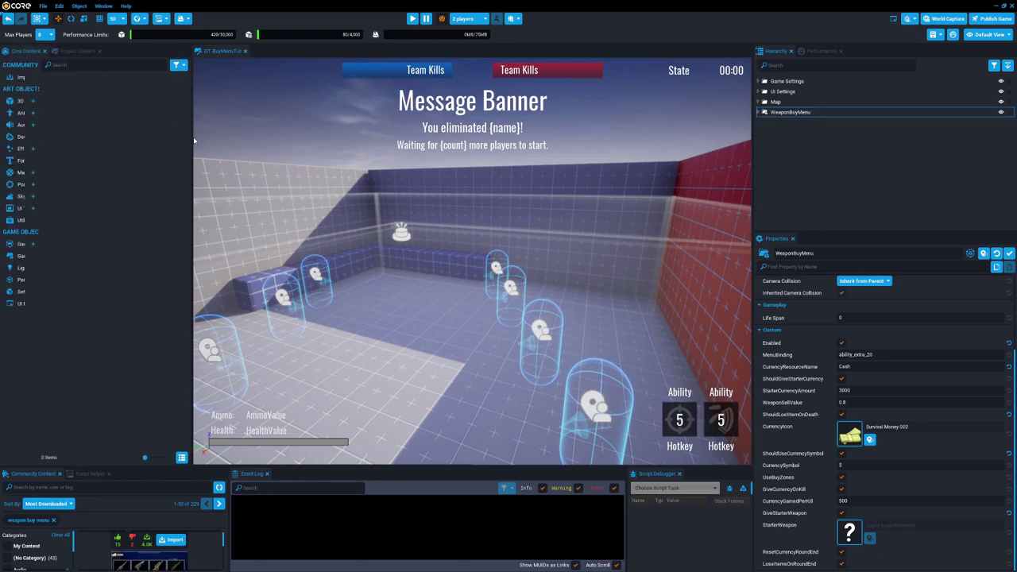
drag(194, 141, 231, 141)
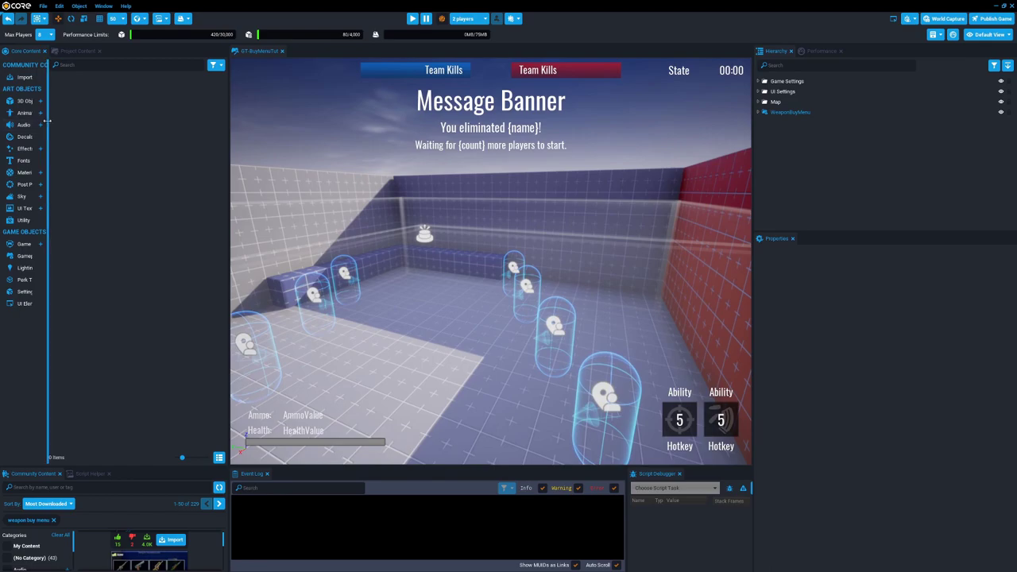
drag(47, 120, 77, 120)
click(790, 112)
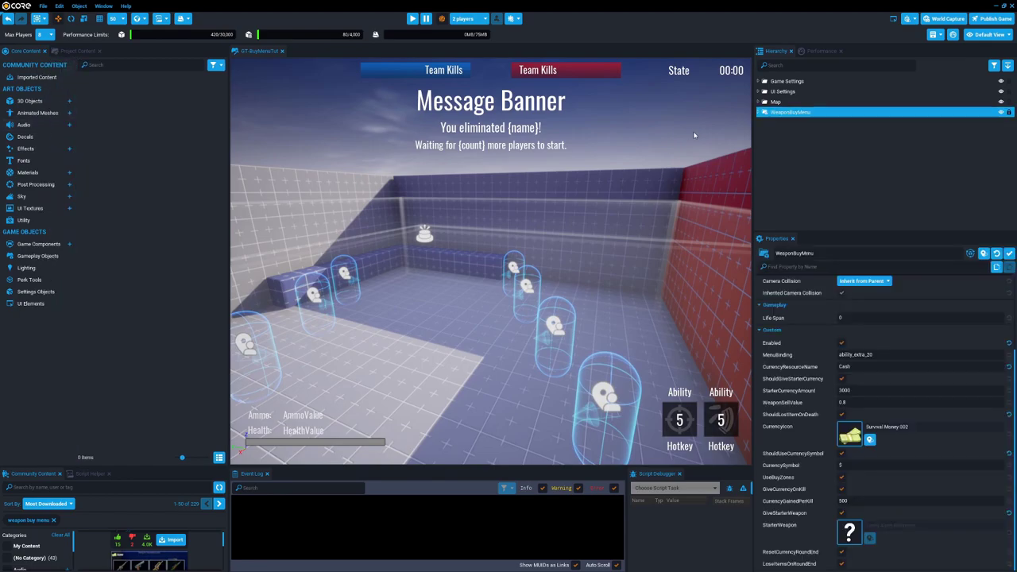
click(139, 65)
text(weap)
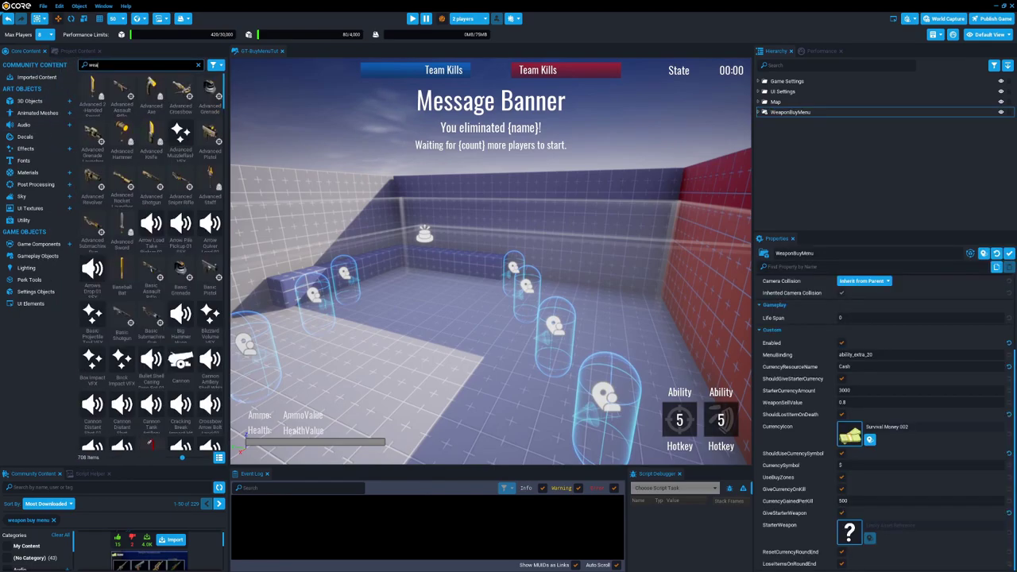
text(on)
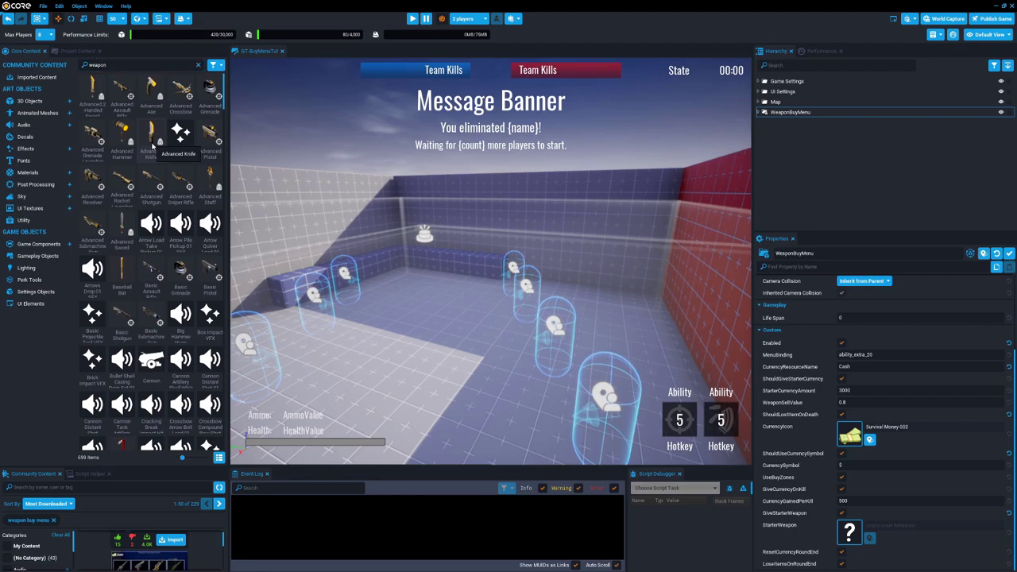
Step: Place a trial Advanced Knife on the lobby floor between the spawn points and delete it from the scene
drag(162, 141, 293, 240)
drag(221, 197, 395, 347)
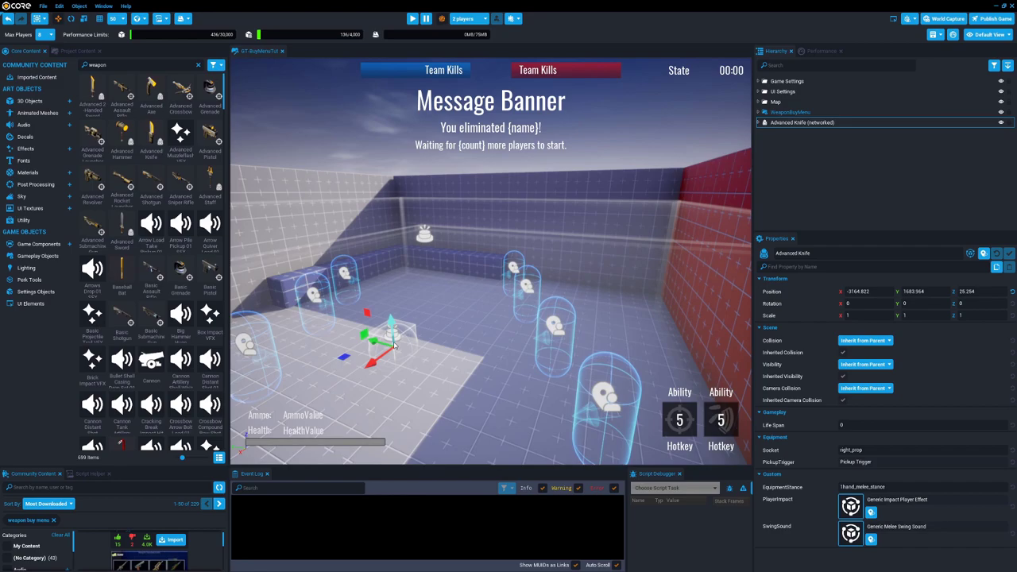
key(ctrl+s)
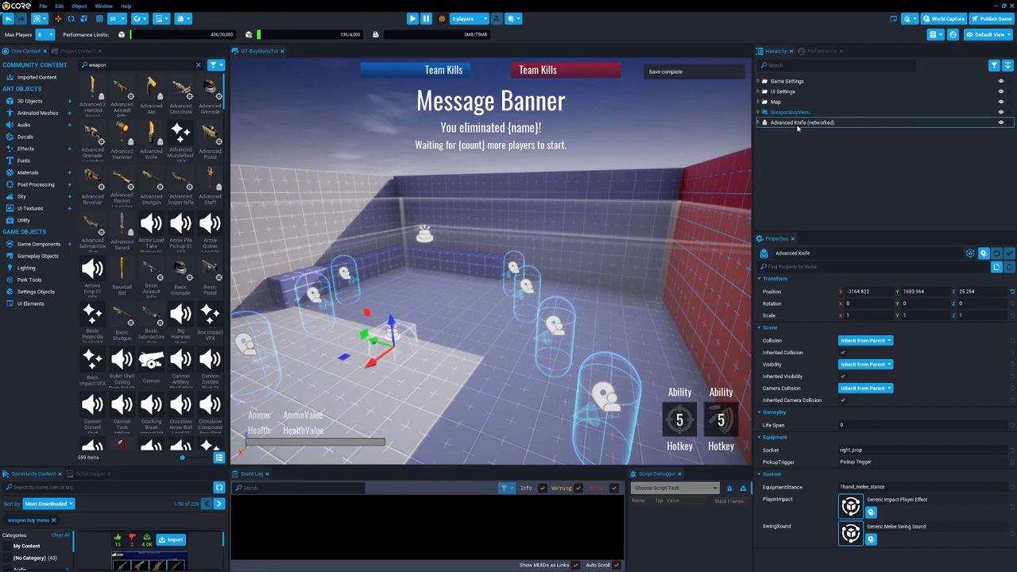
key(Delete)
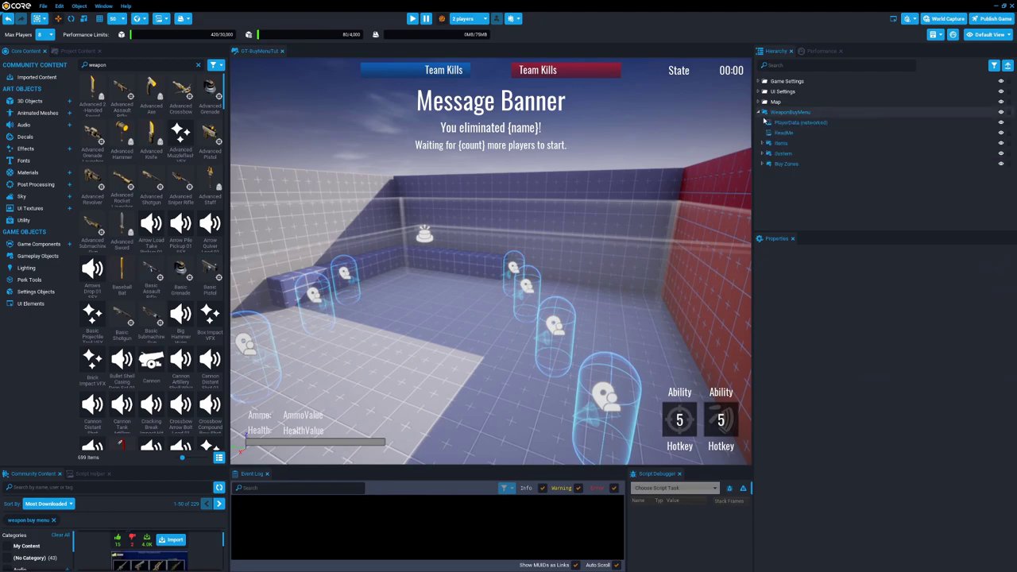
Step: Assign the Advanced Knife as the StarterWeapon of WeaponBuyMenu and review its kill reward and starter currency amounts
click(790, 112)
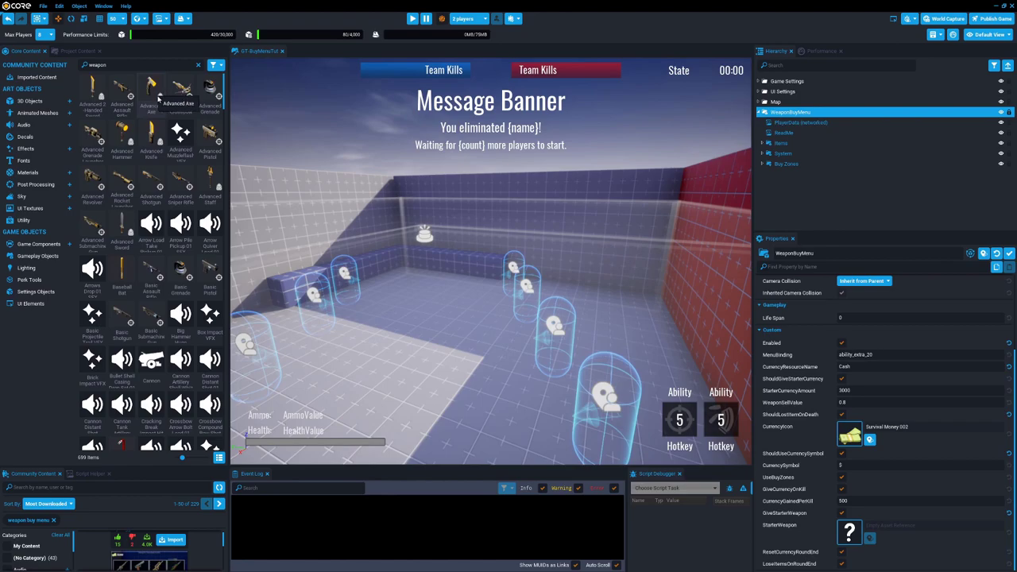
drag(159, 97, 841, 526)
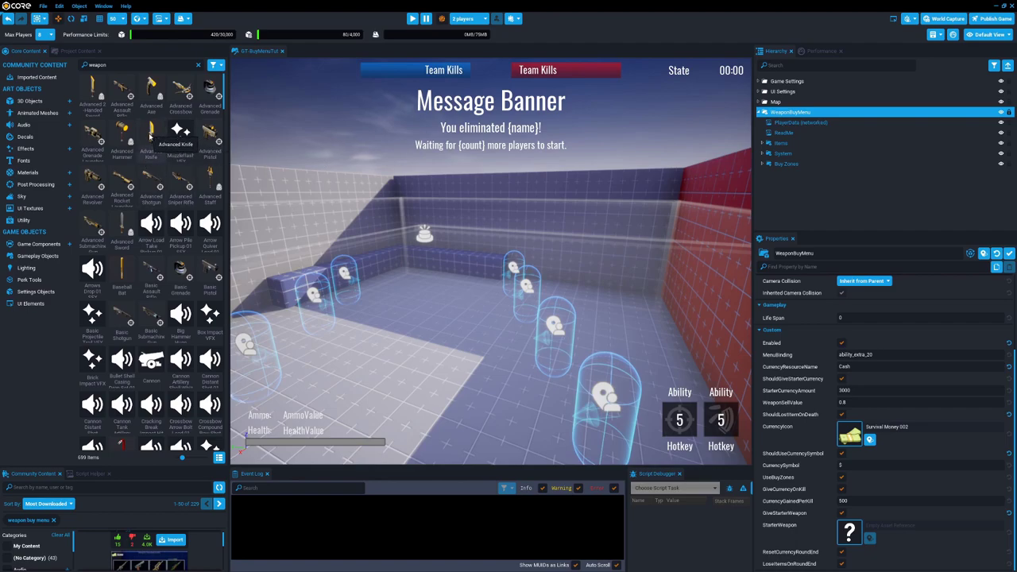
drag(149, 137, 852, 531)
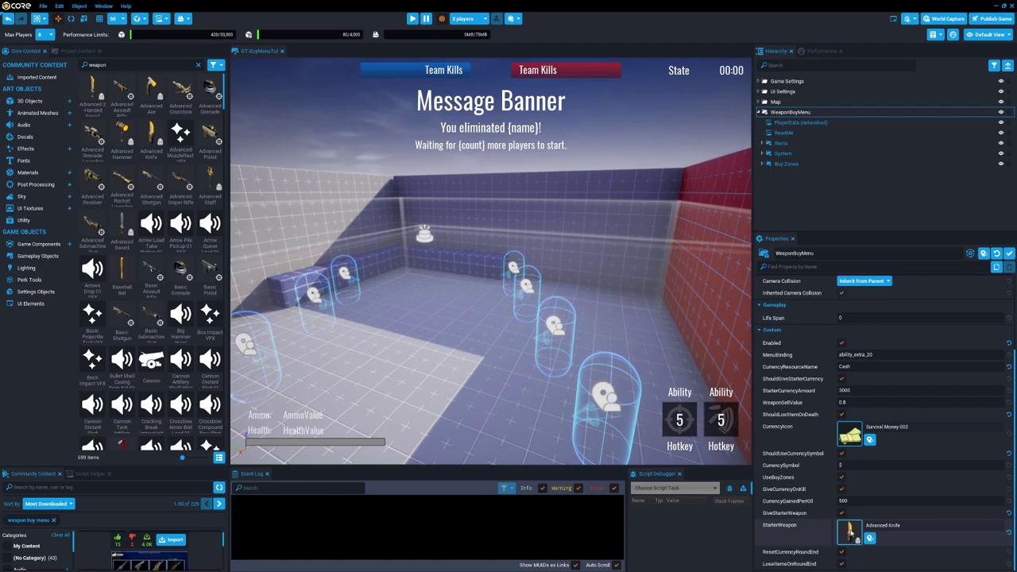
click(922, 501)
key(Return)
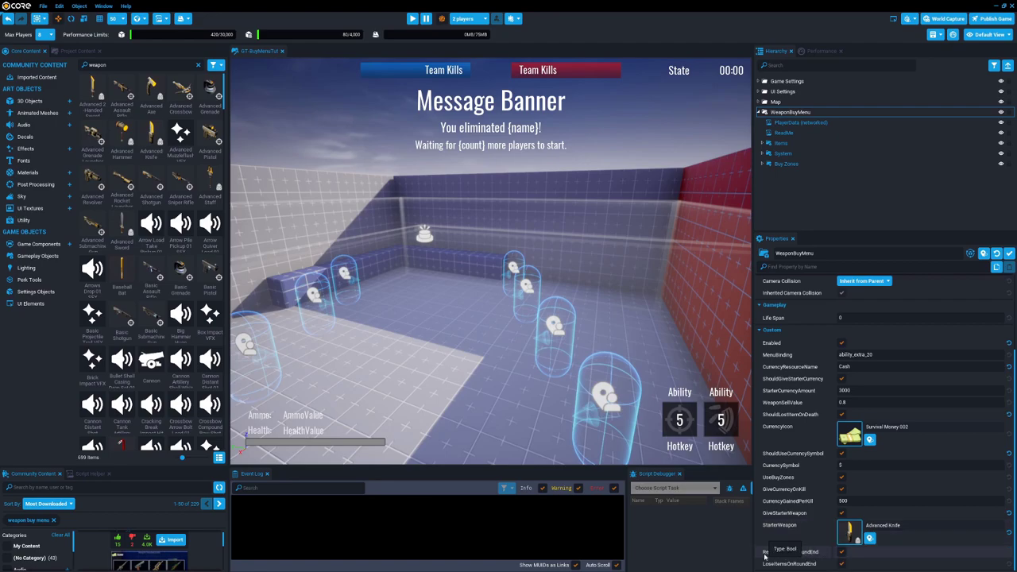
click(882, 390)
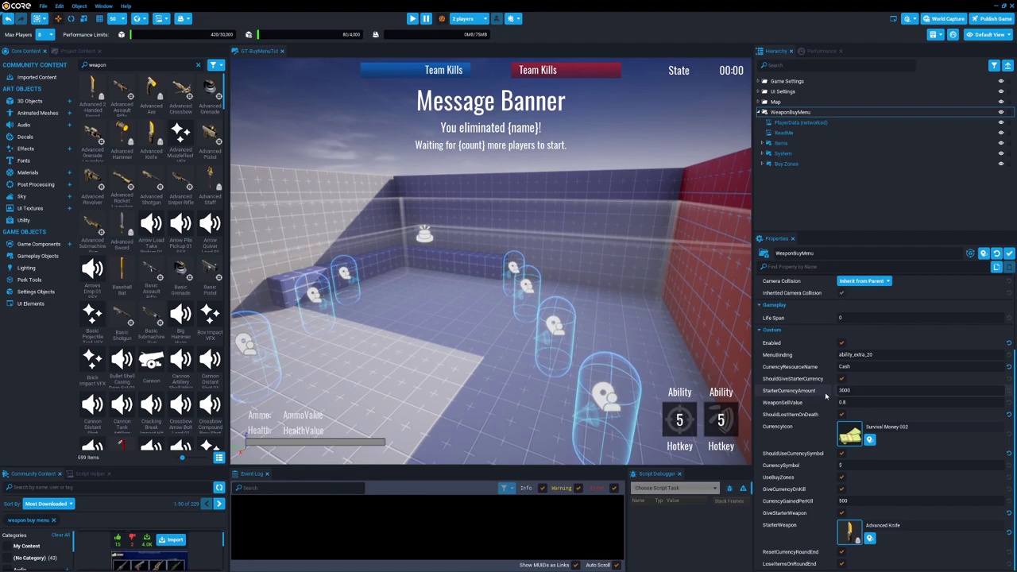
key(Return)
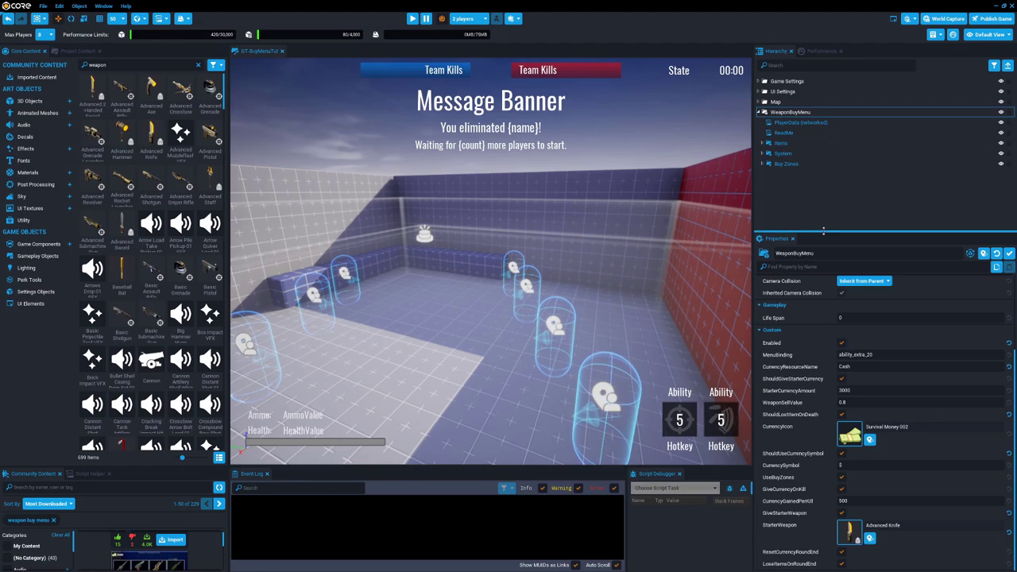
Step: Deinstance the WeaponBuyMenu template object in the hierarchy
mouse_move(826, 233)
mouse_down()
mouse_move(826, 255)
mouse_move(825, 225)
mouse_up()
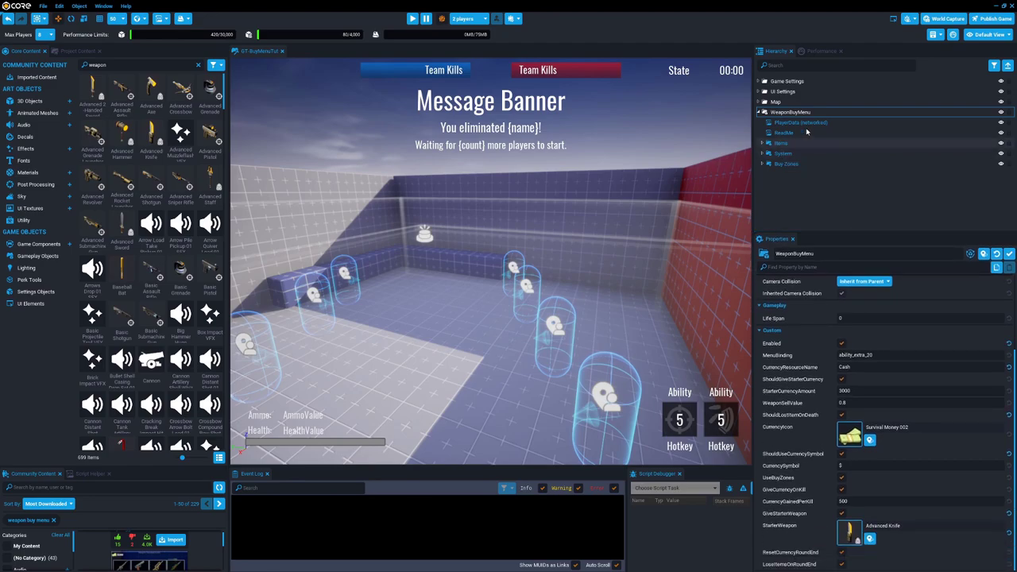
right_click(797, 112)
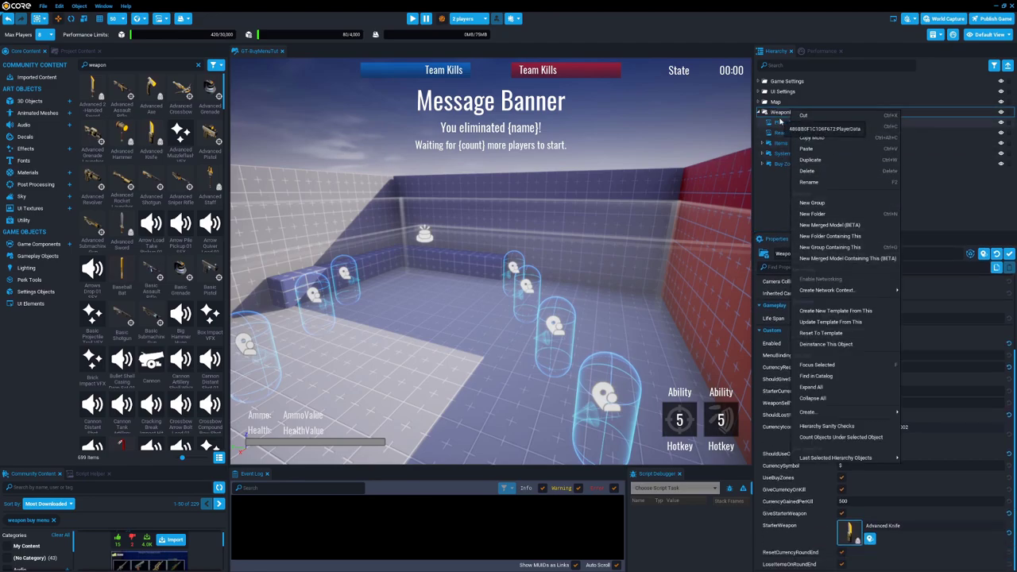
click(797, 112)
right_click(797, 112)
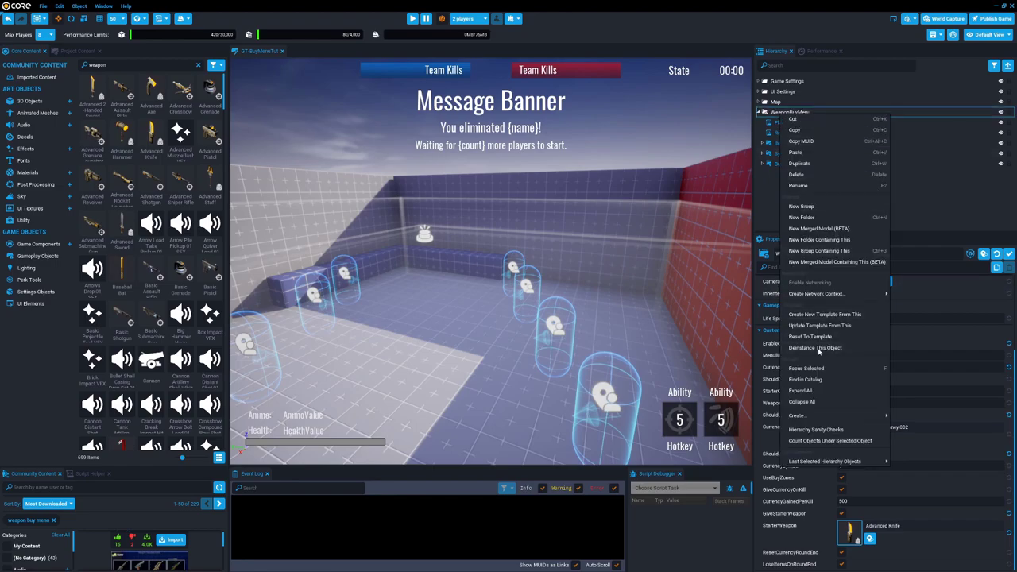
click(816, 348)
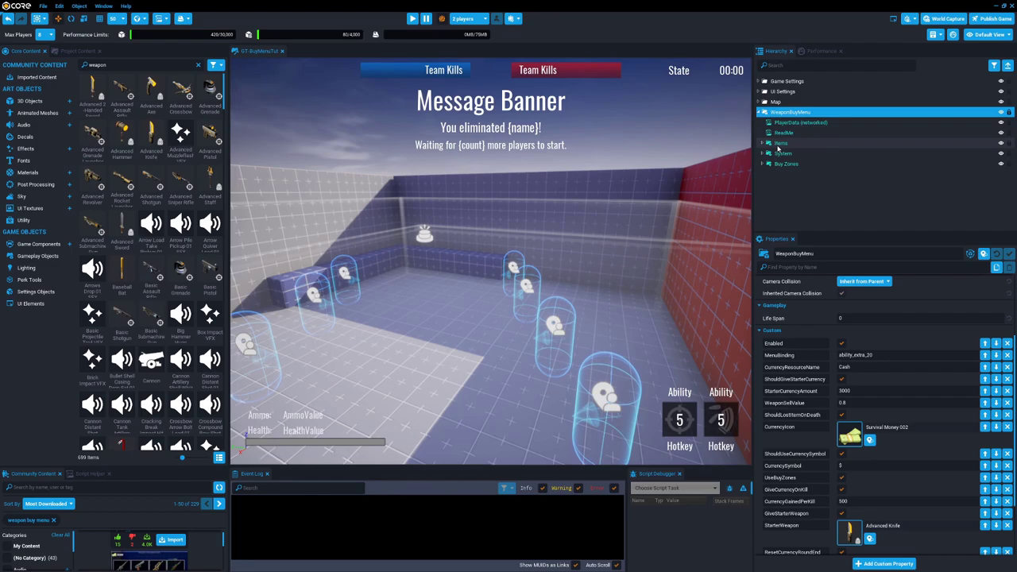
Step: Rename the Example item in the Items group of WeaponBuyMenu as "Pistol"
click(808, 143)
click(762, 143)
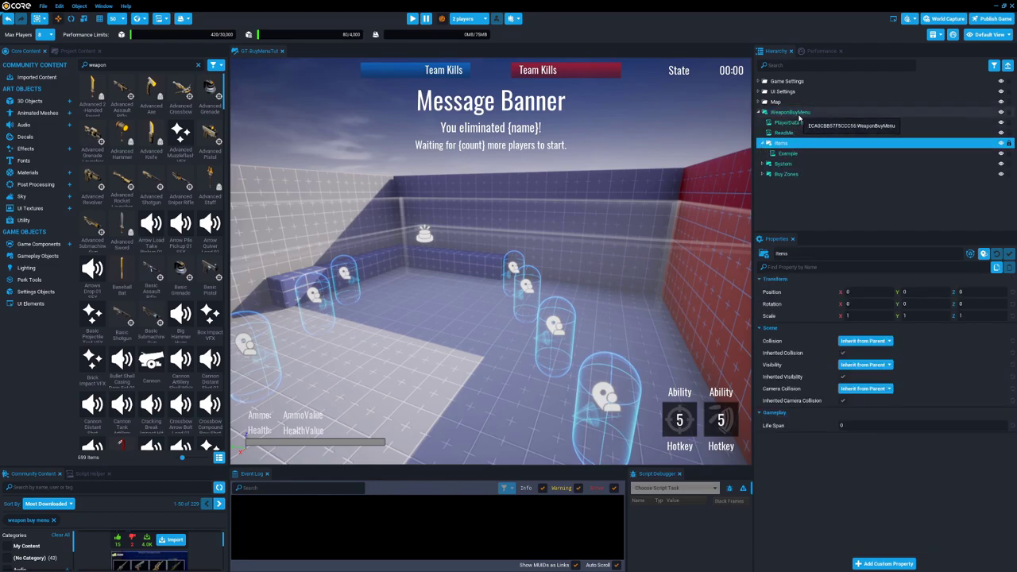
click(792, 156)
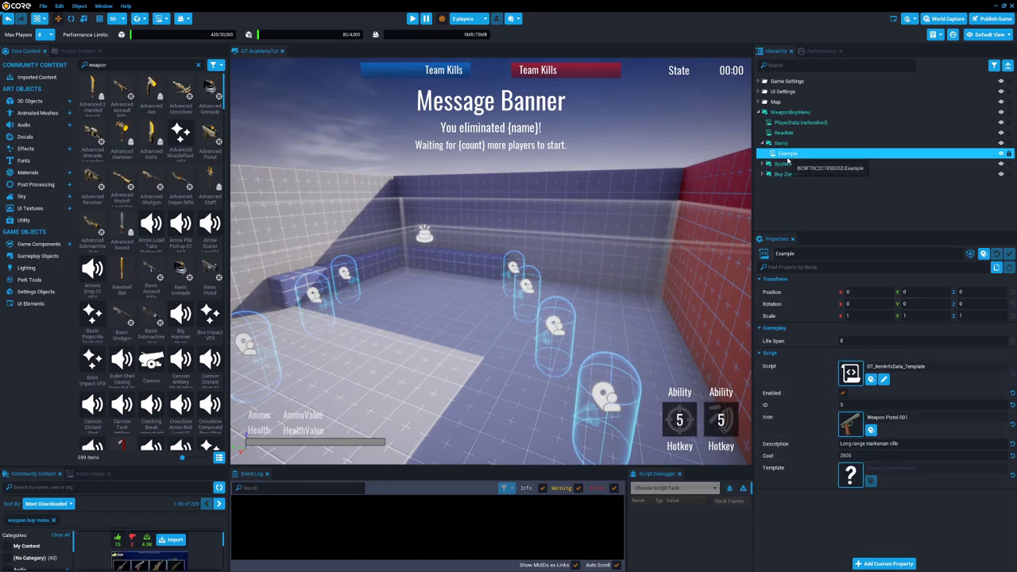
click(794, 253)
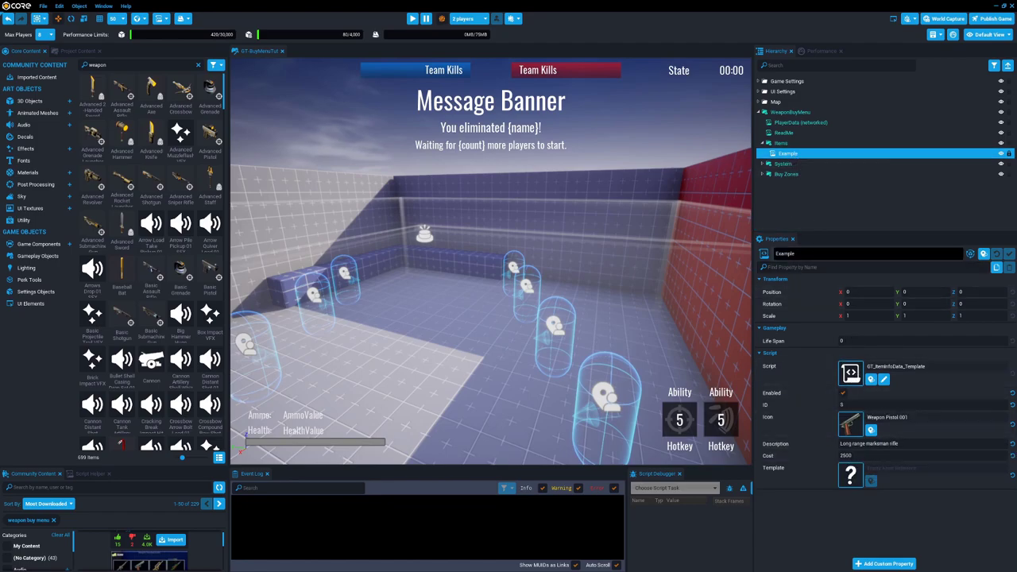
click(787, 254)
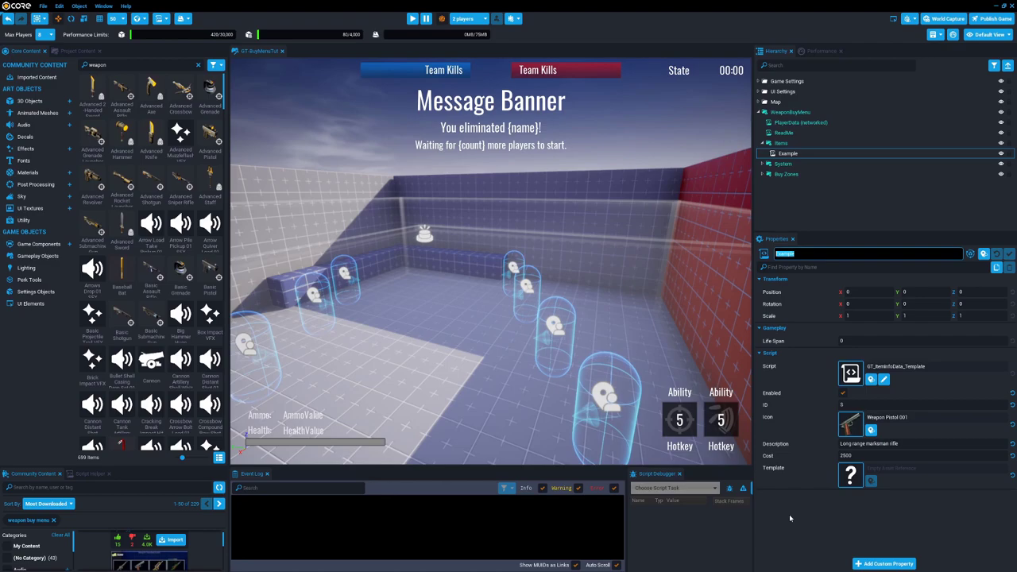
text(Pistol)
key(Return)
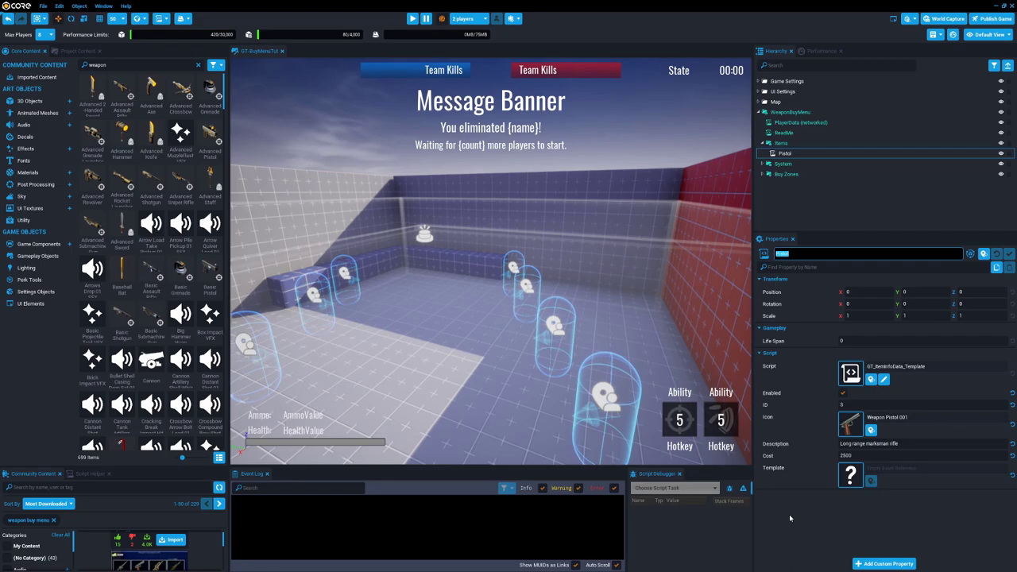
Step: Review the Pistol item's script properties against WeaponBuyMenu and set the item's ID to "P"
click(791, 113)
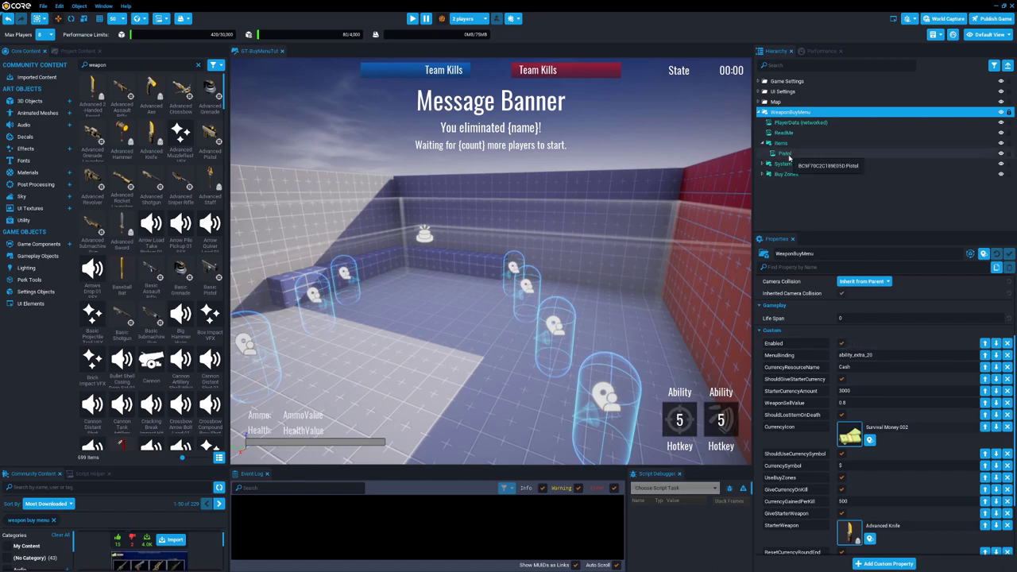
click(786, 154)
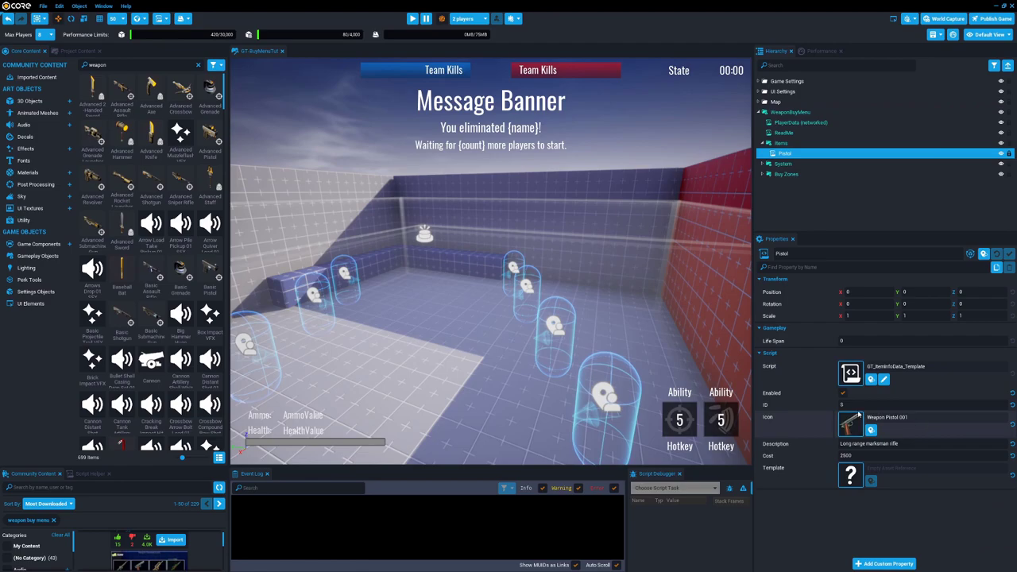
click(843, 393)
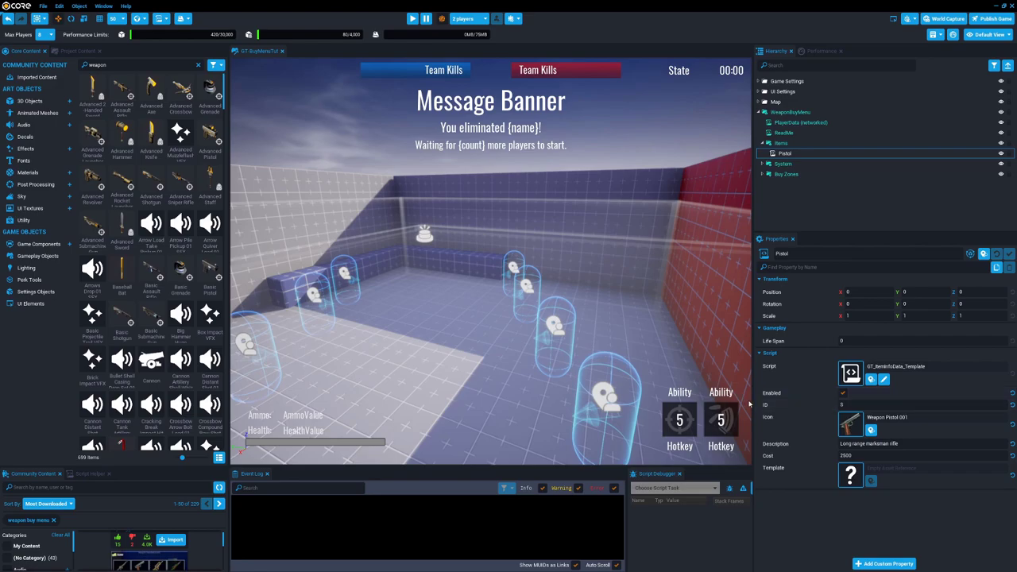
mouse_move(786, 409)
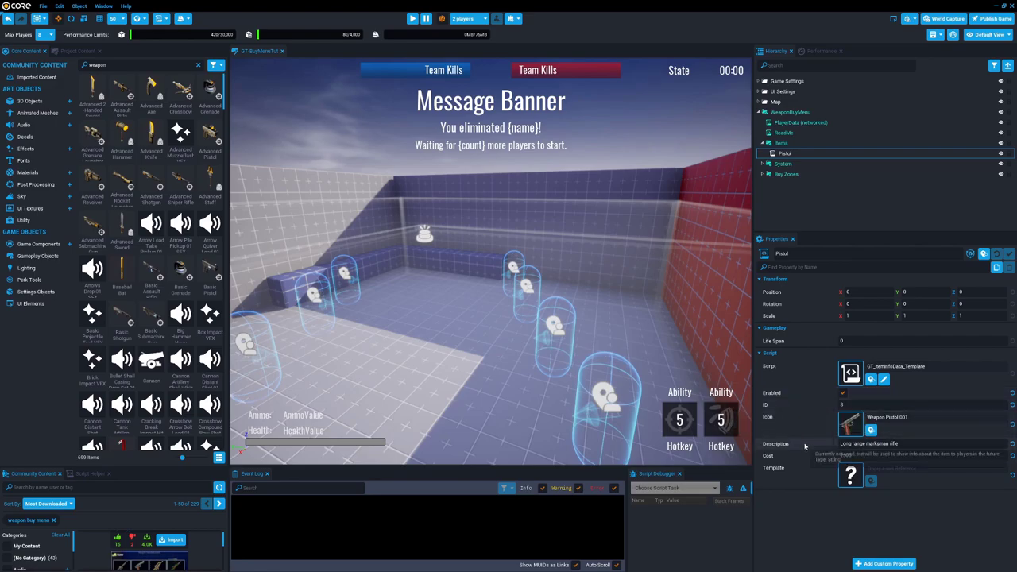
mouse_move(804, 446)
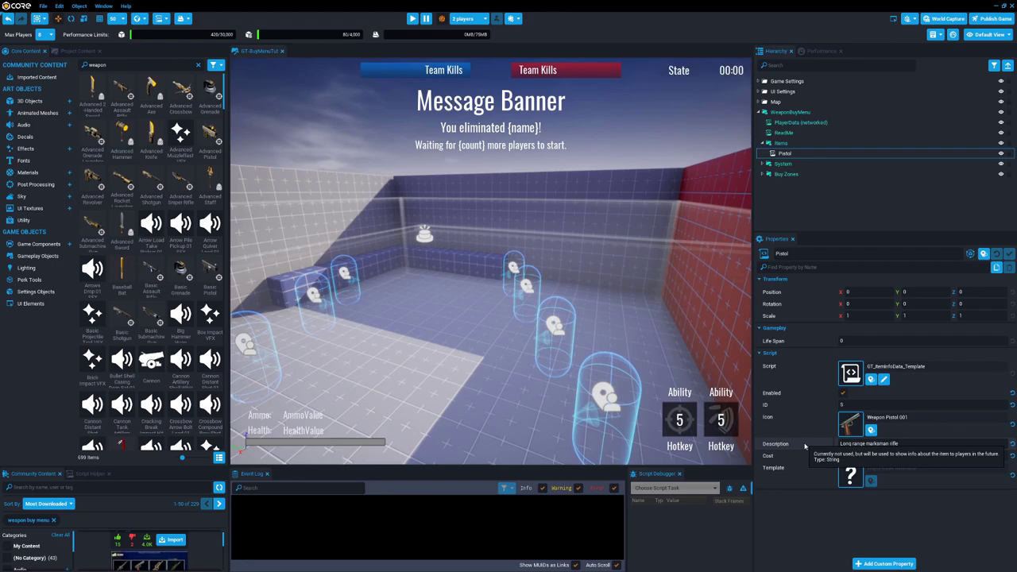
click(840, 405)
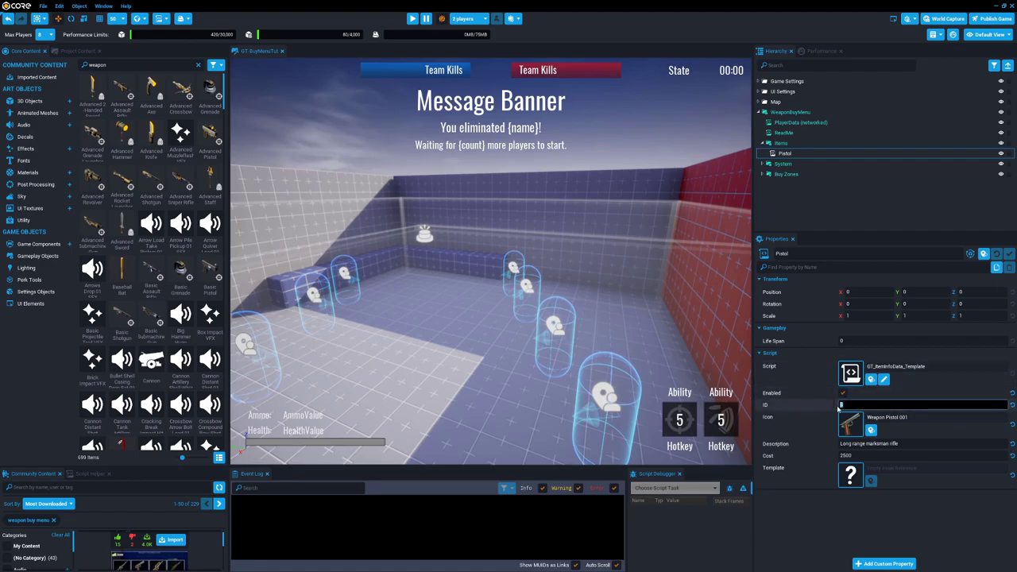
click(819, 505)
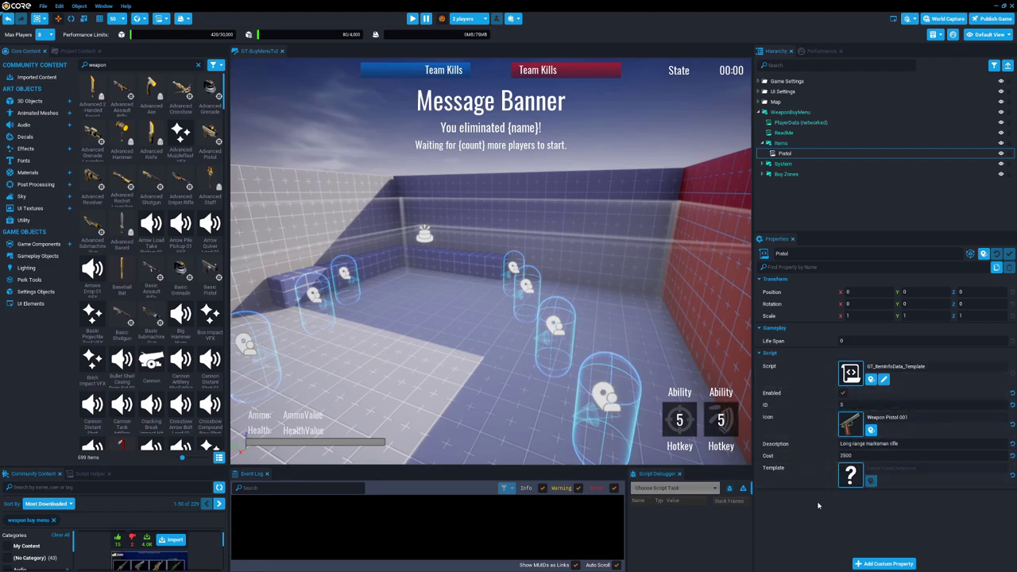
click(842, 405)
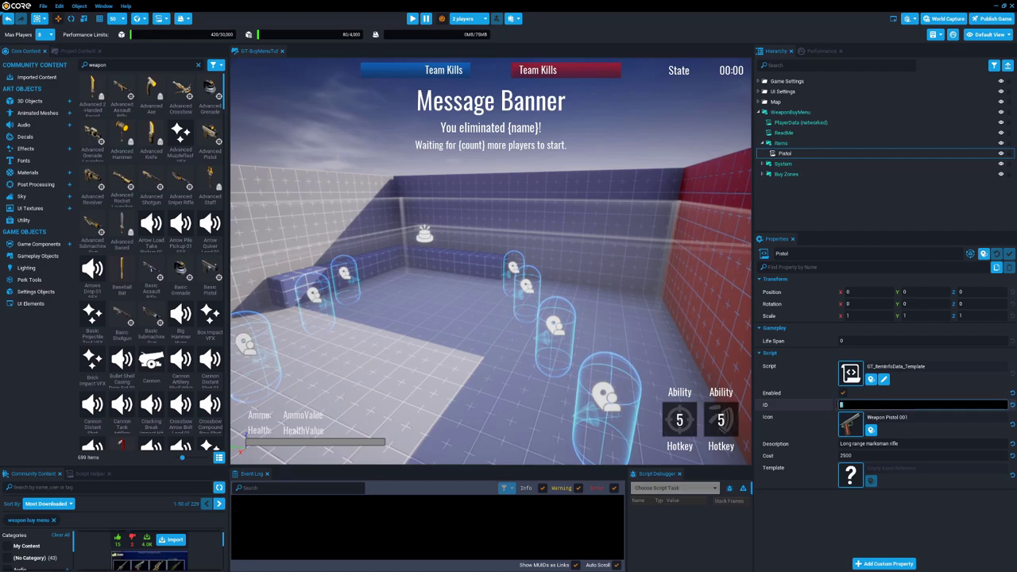
key(BackSpace)
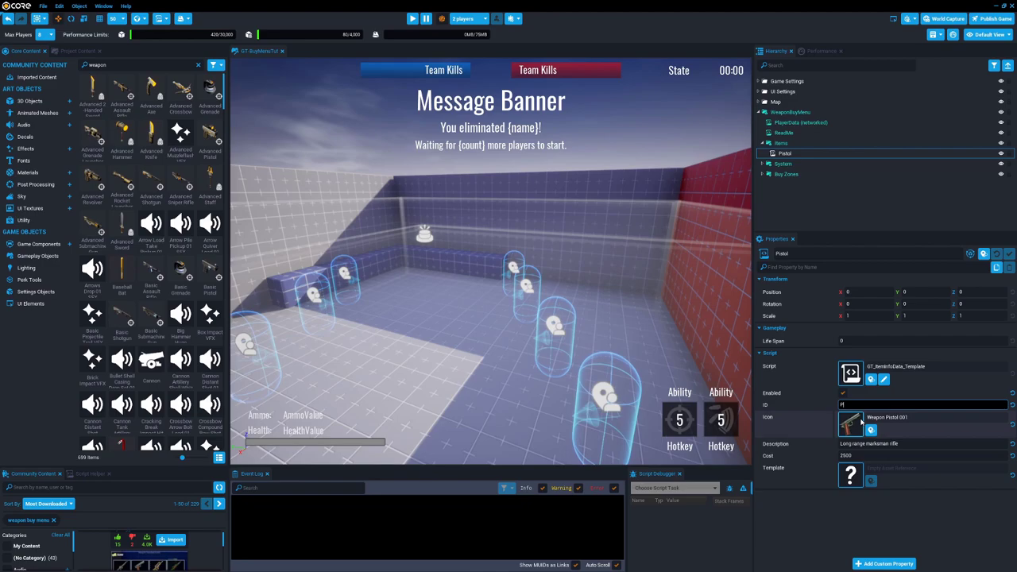
text(i)
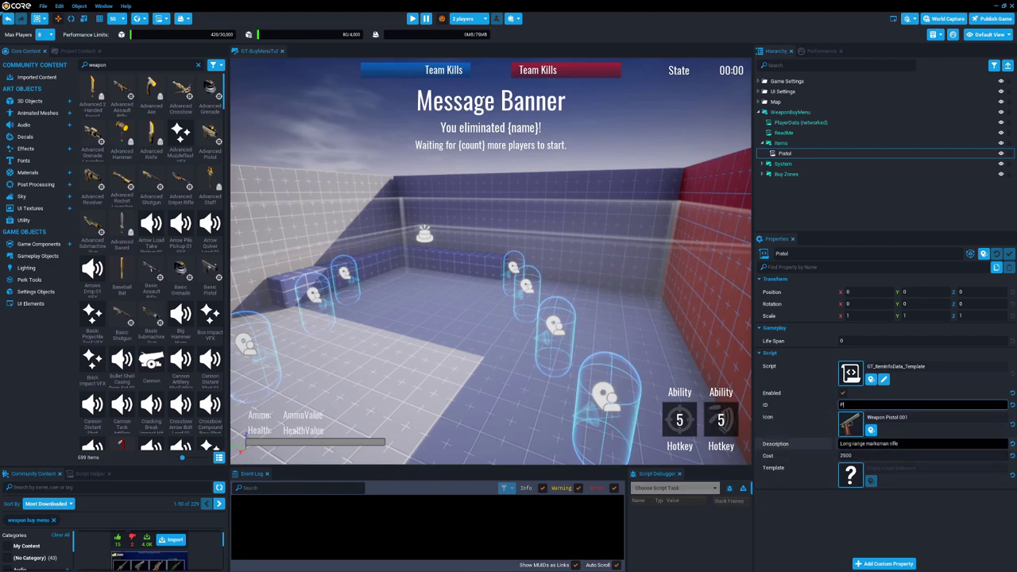
Step: Set the Pistol item's description to "Starter pistol" and its cost to 500, keeping the ID as "P"
drag(903, 443, 853, 444)
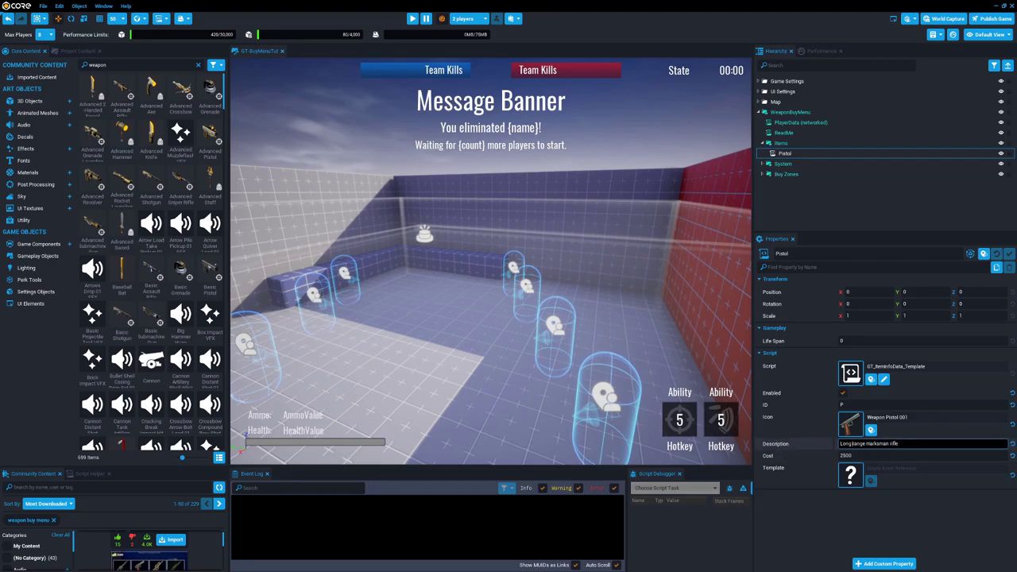
key(ctrl+a)
text(S)
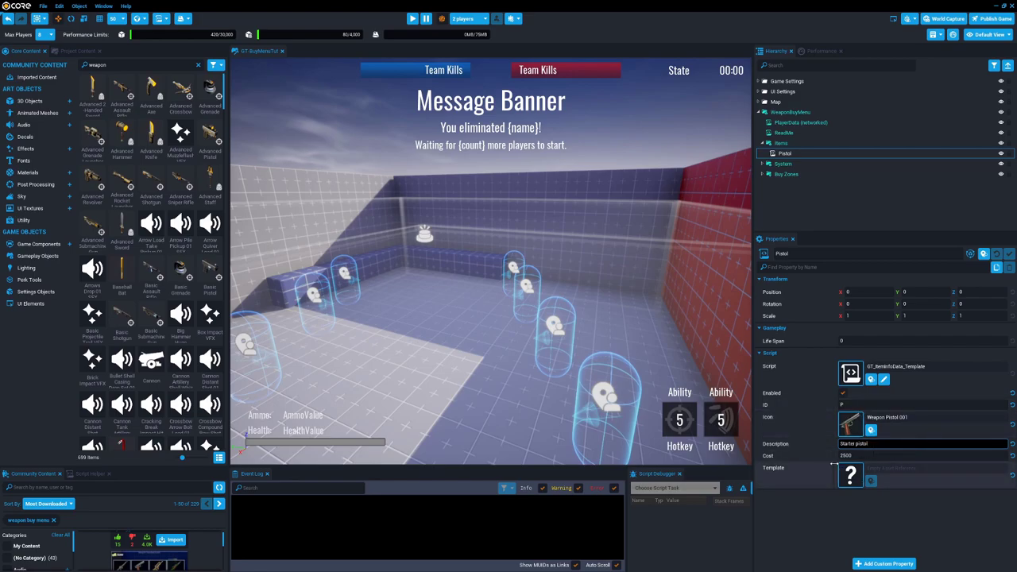
drag(862, 456, 757, 468)
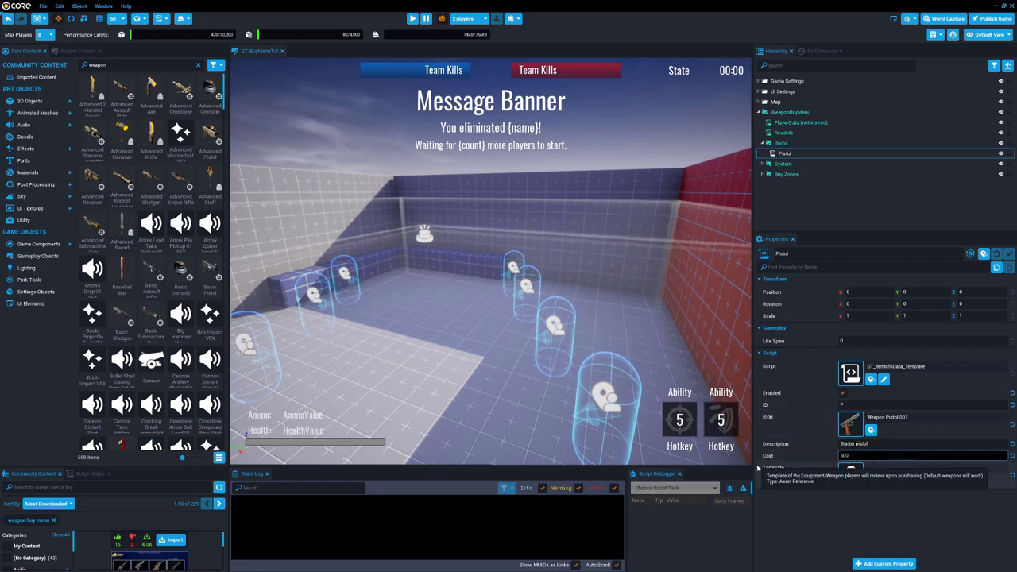
click(855, 536)
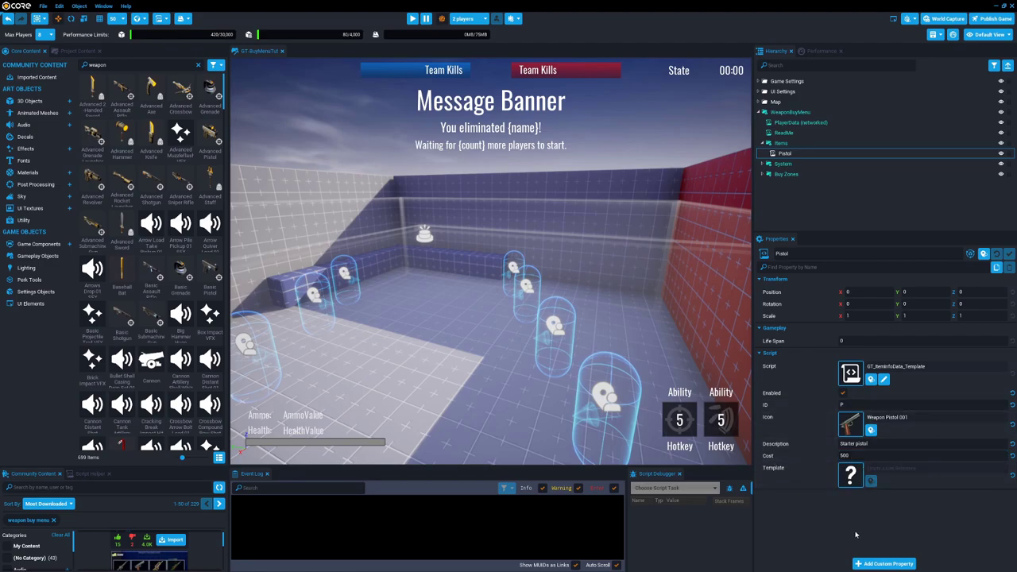
click(838, 405)
text(P)
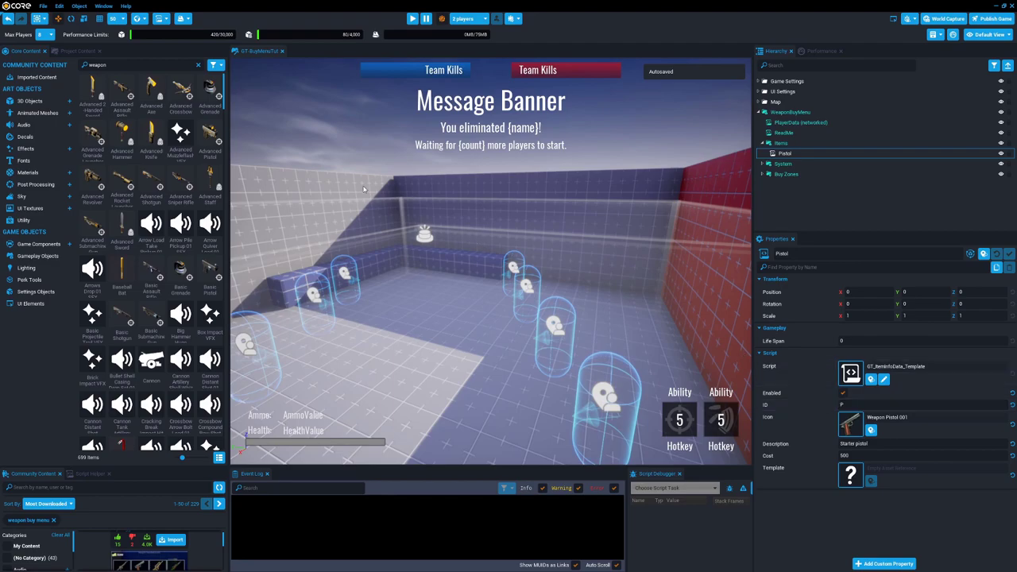
drag(208, 138, 397, 277)
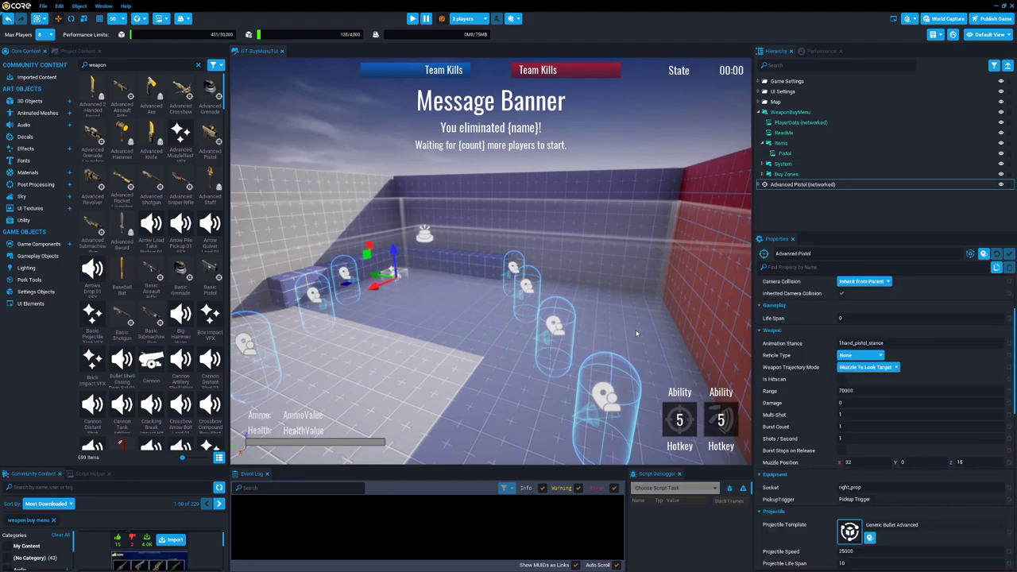
key(ctrl+s)
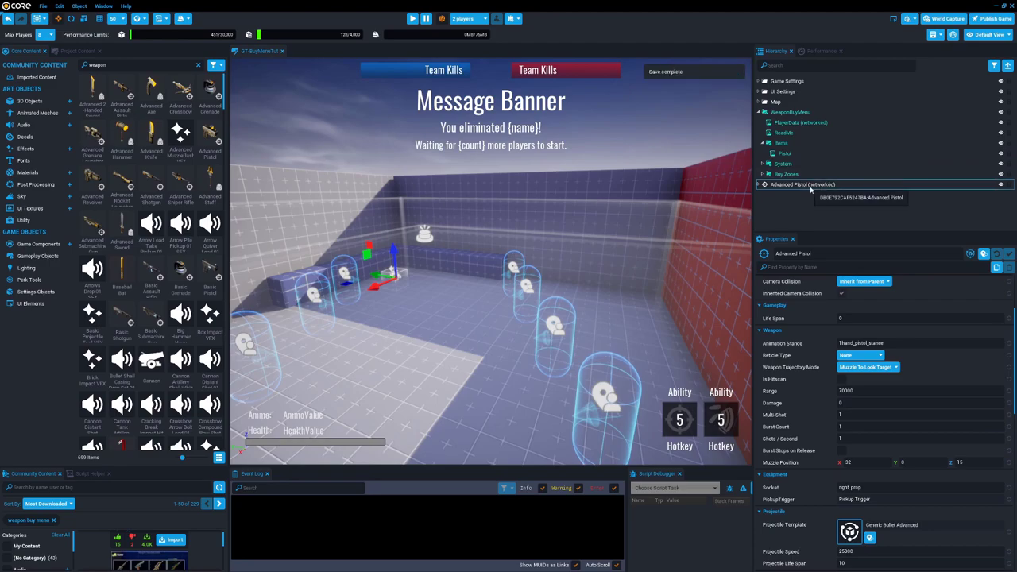
key(Delete)
Step: Assign the Advanced Pistol as the Pistol item's Template and show the WeaponBuyMenu properties
click(787, 154)
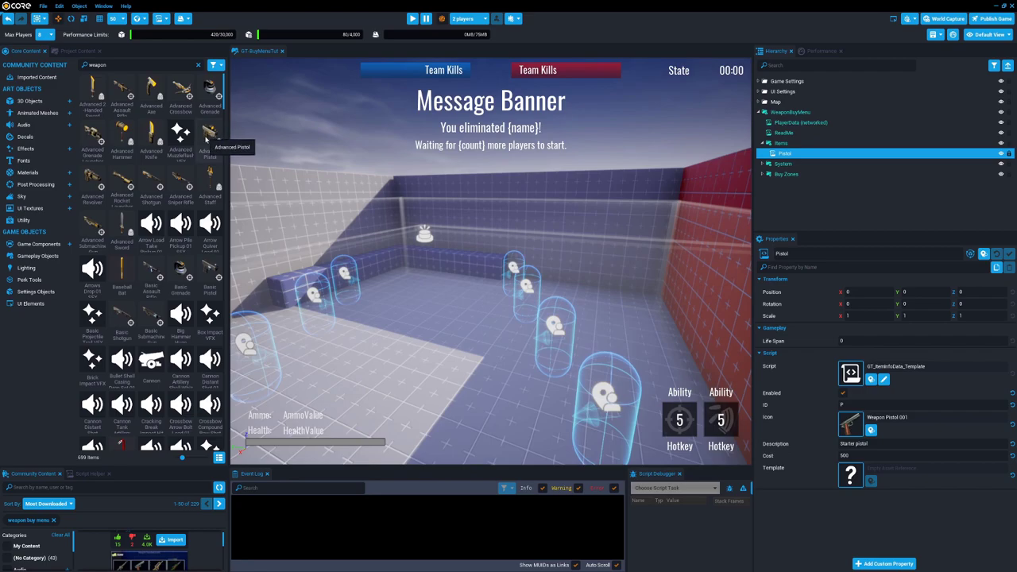
drag(210, 135, 851, 475)
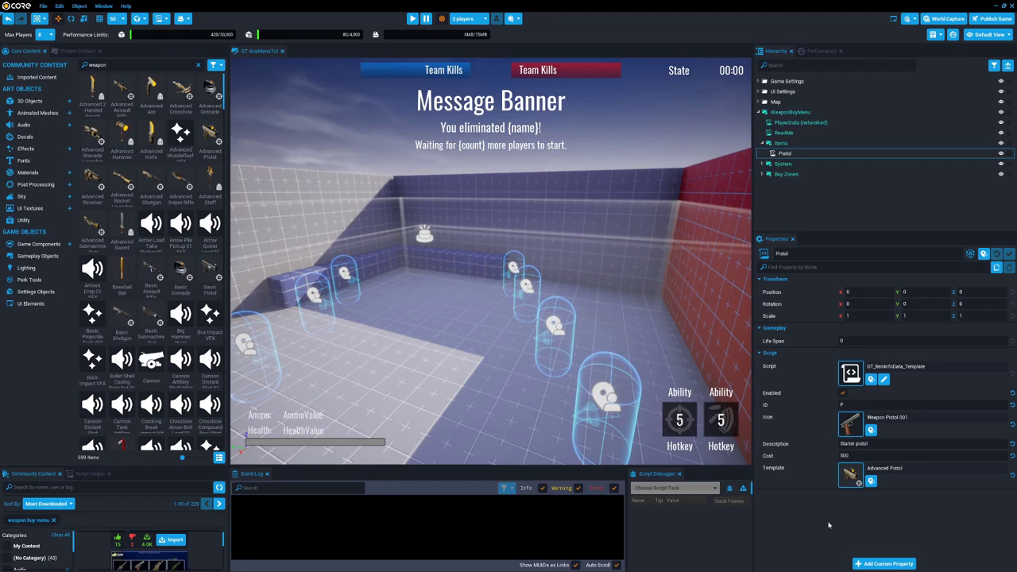
click(797, 117)
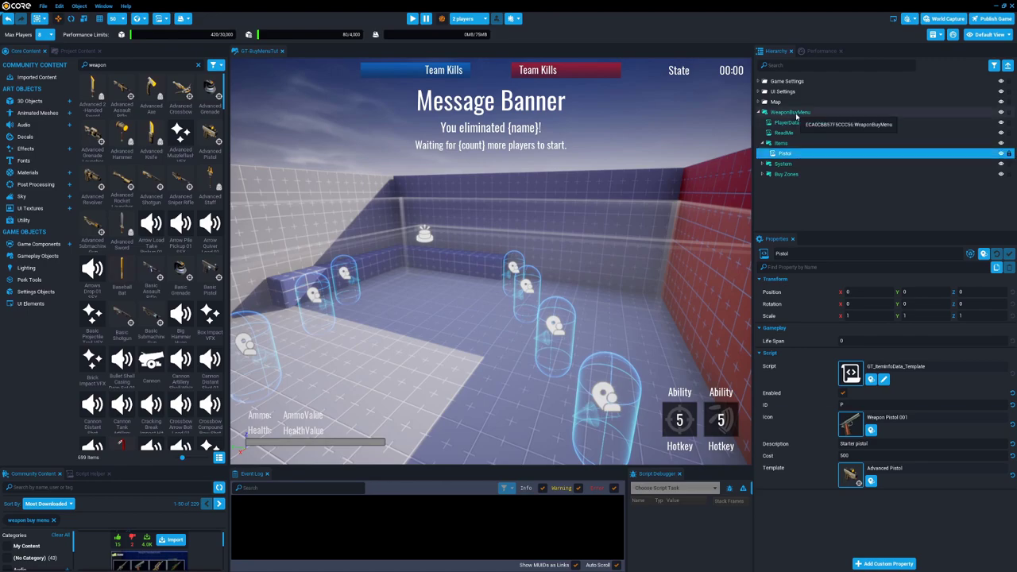
click(794, 112)
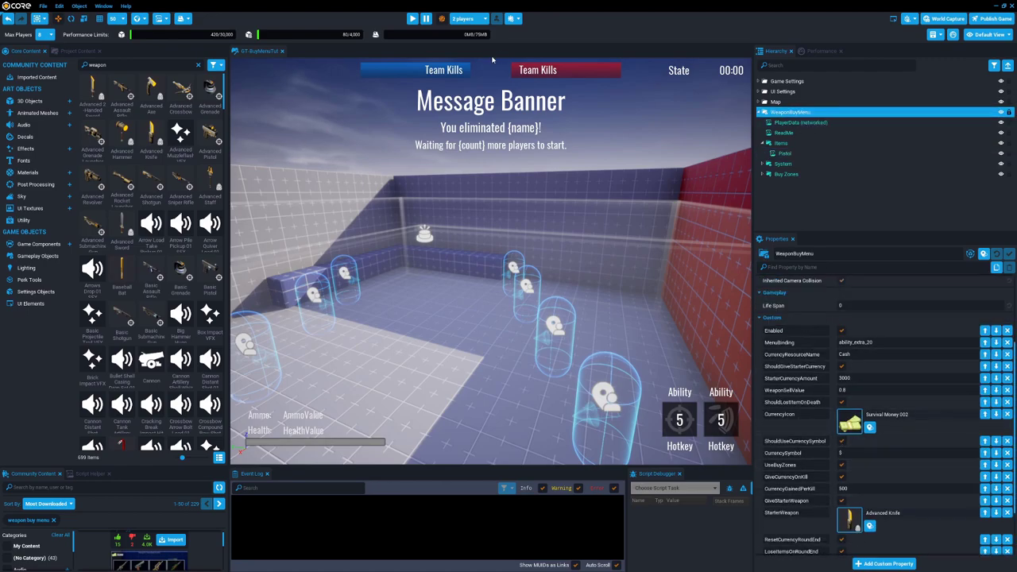
Step: Start the two-player preview and buy the Pistol from the buy menu as the first player
click(412, 18)
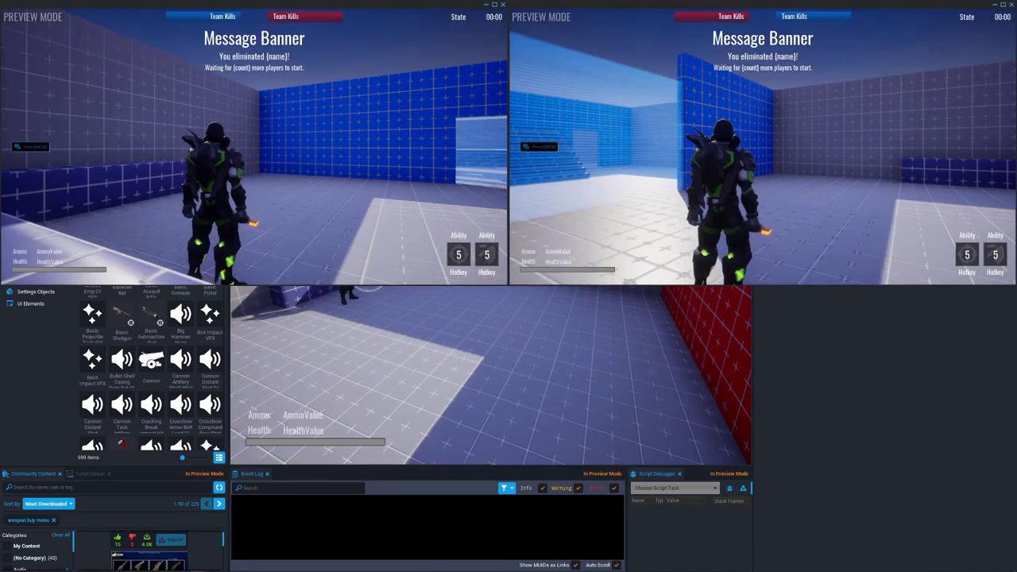
key(super)
click(311, 141)
click(311, 142)
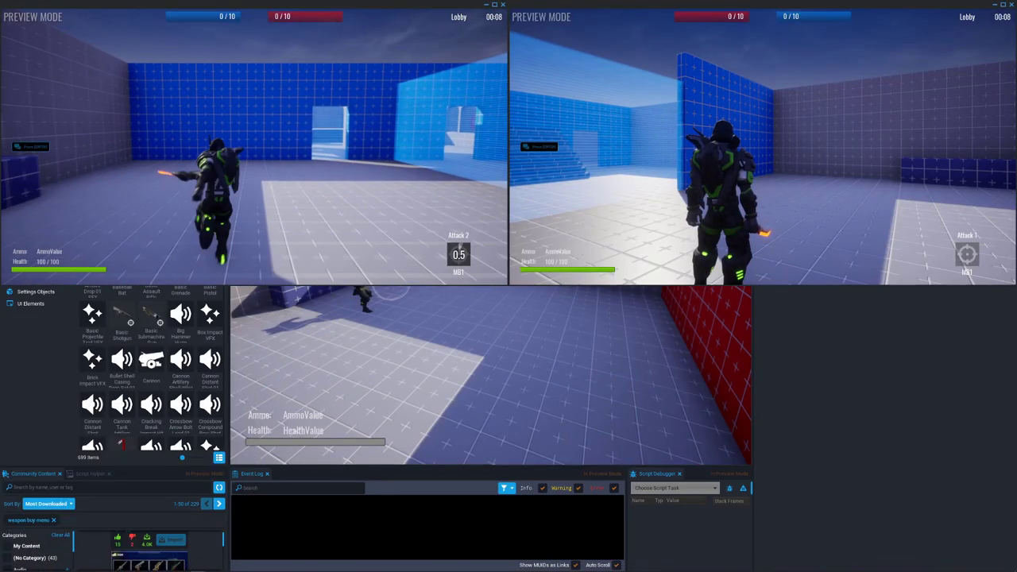
key(b)
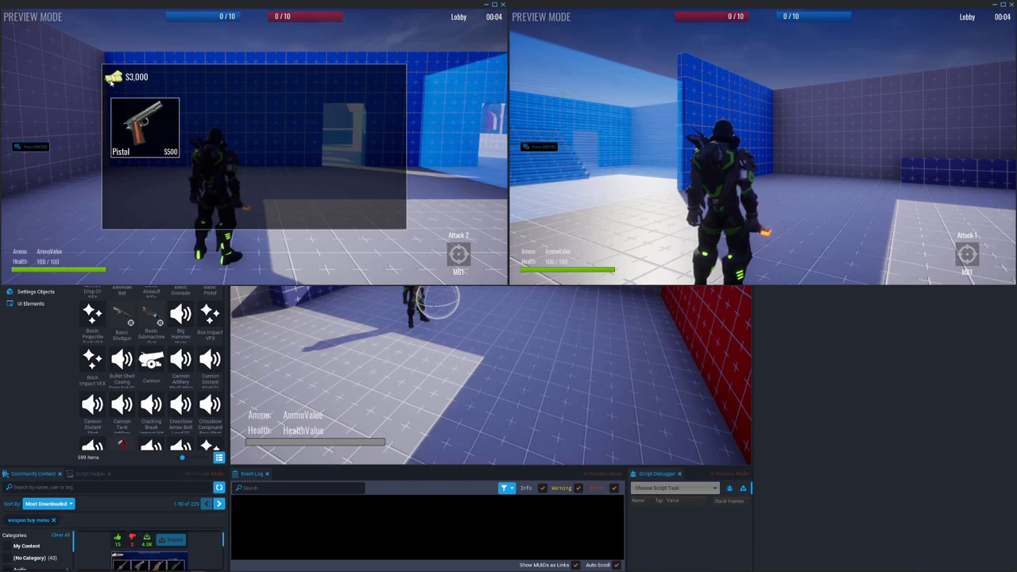
key(d)
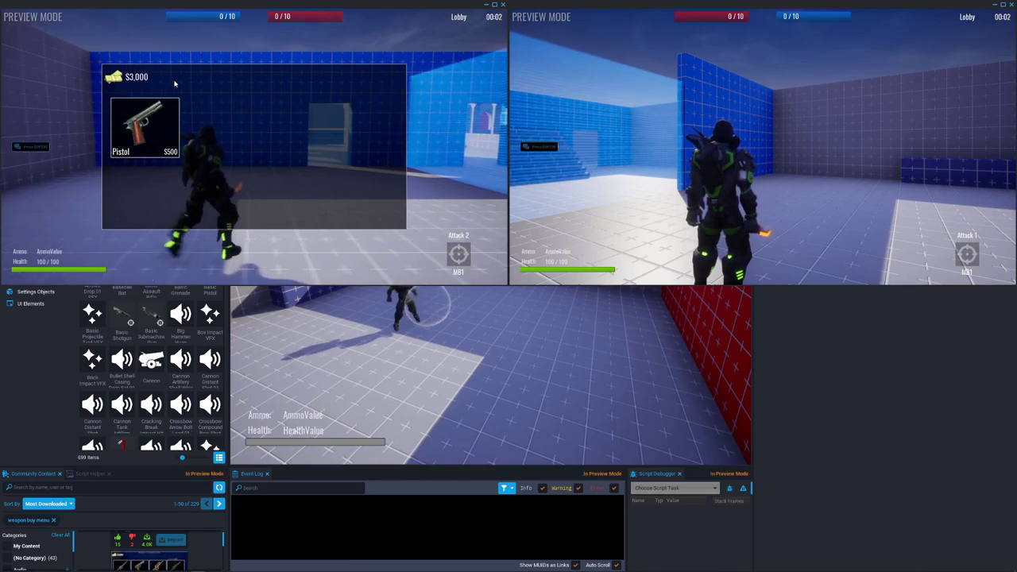
click(146, 129)
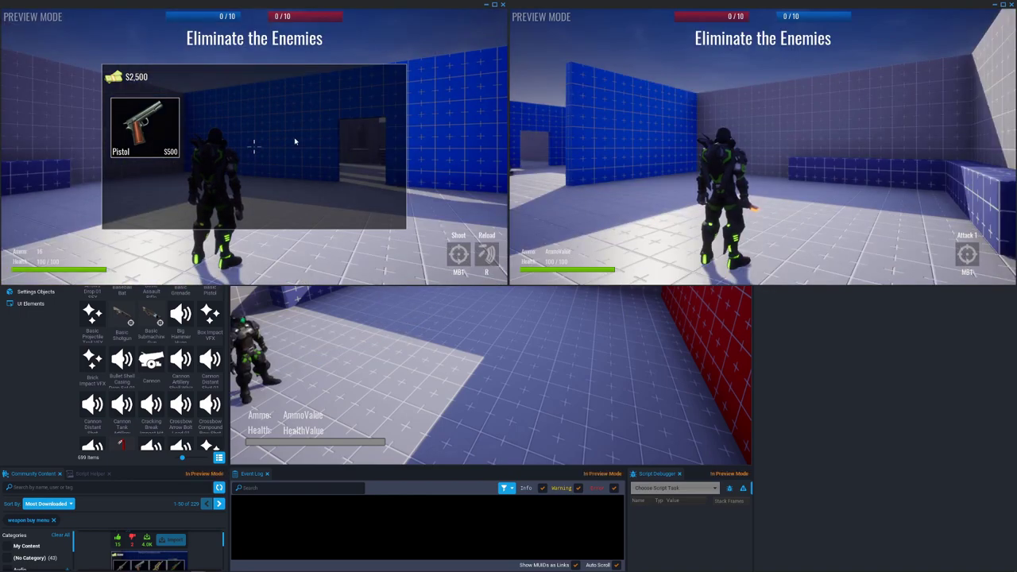
Step: Test aiming, shooting and reloading the purchased pistol with the first player's character
right_click(254, 146)
click(254, 146)
click(255, 146)
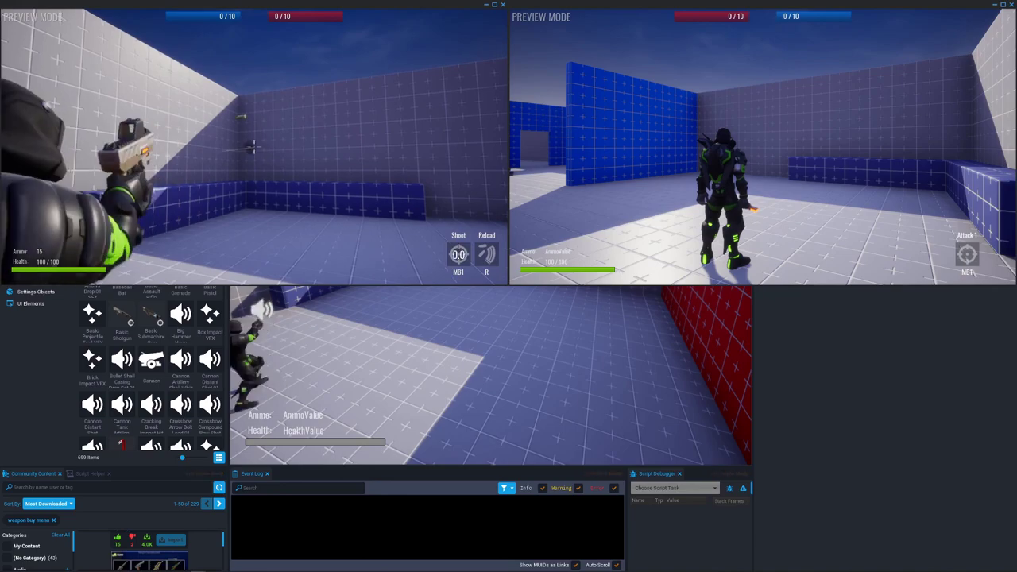
click(254, 147)
click(254, 146)
key(w)
right_click(255, 147)
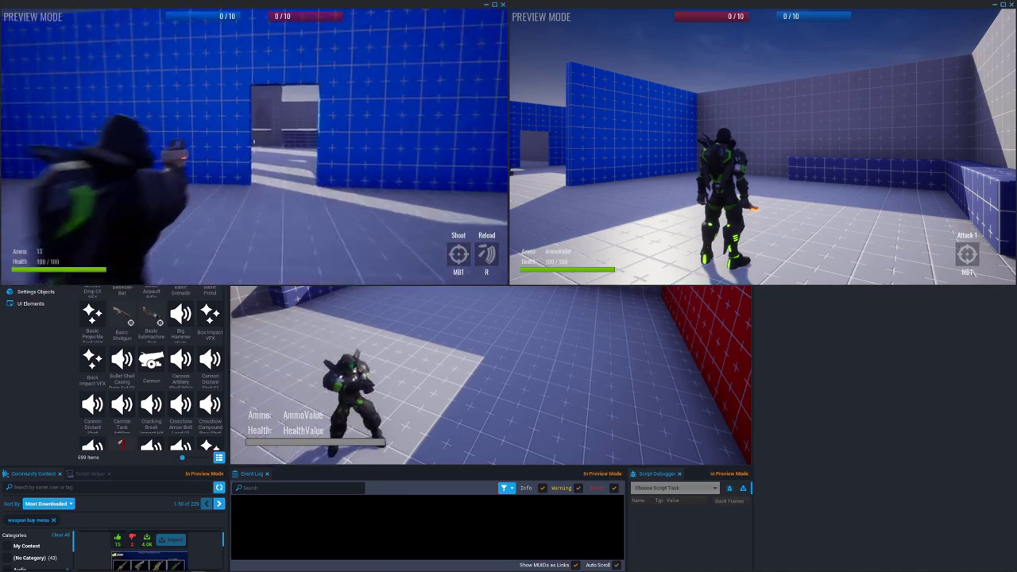
click(254, 146)
click(254, 146)
key(w)
key(r)
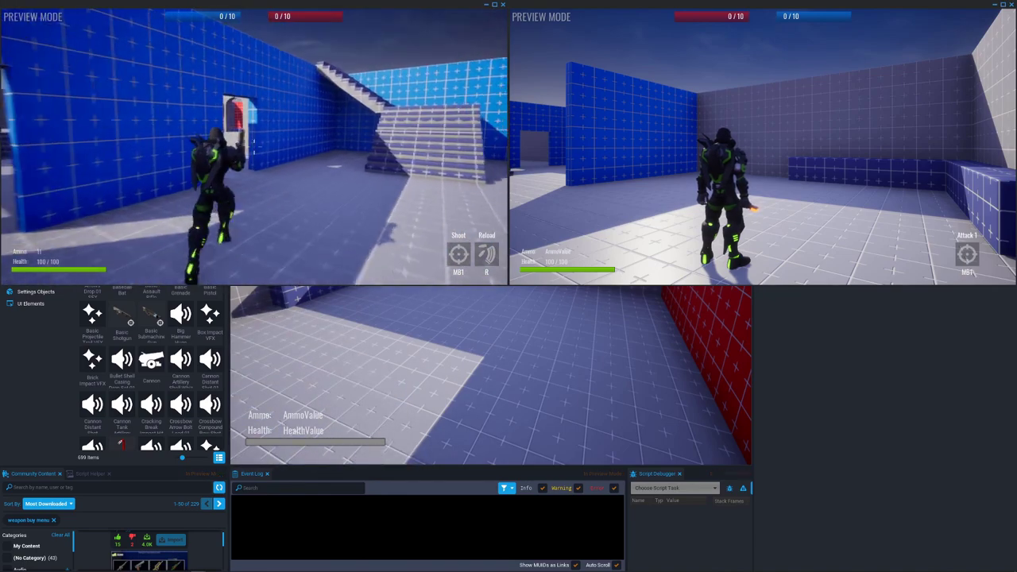
Step: Run the first player's character out of the blue base into the open area between the bases
key(w)
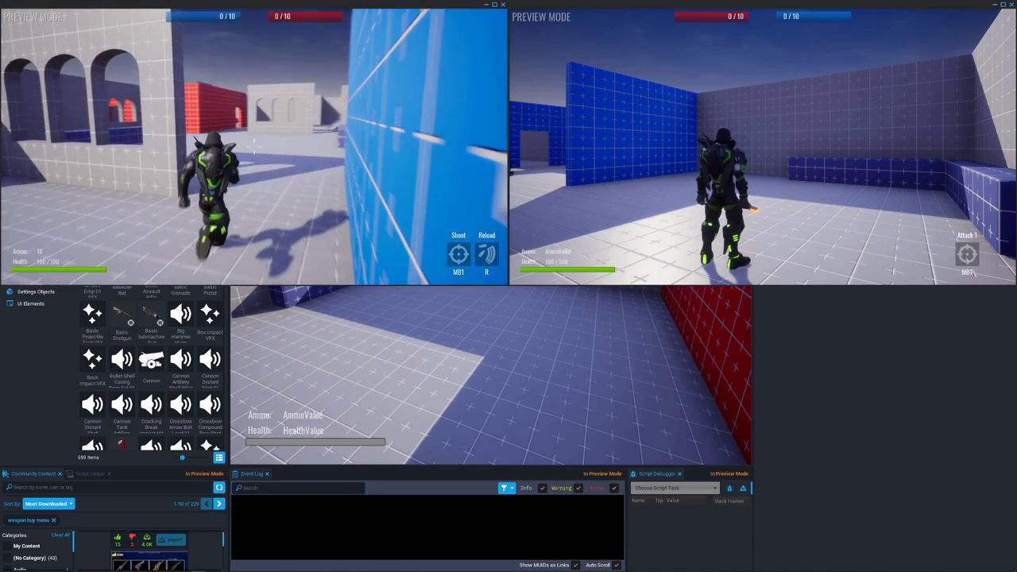
key(w)
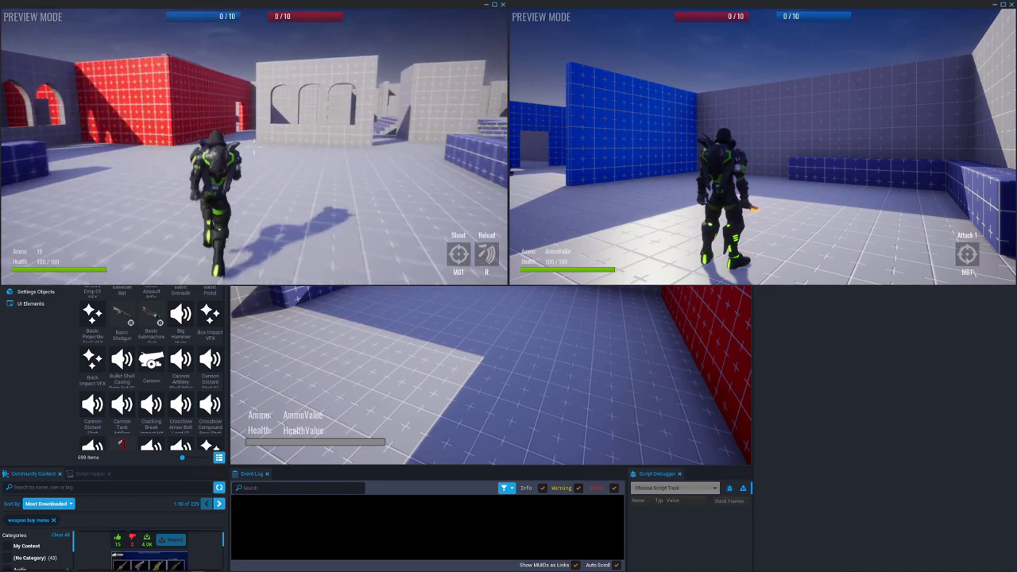
key(w)
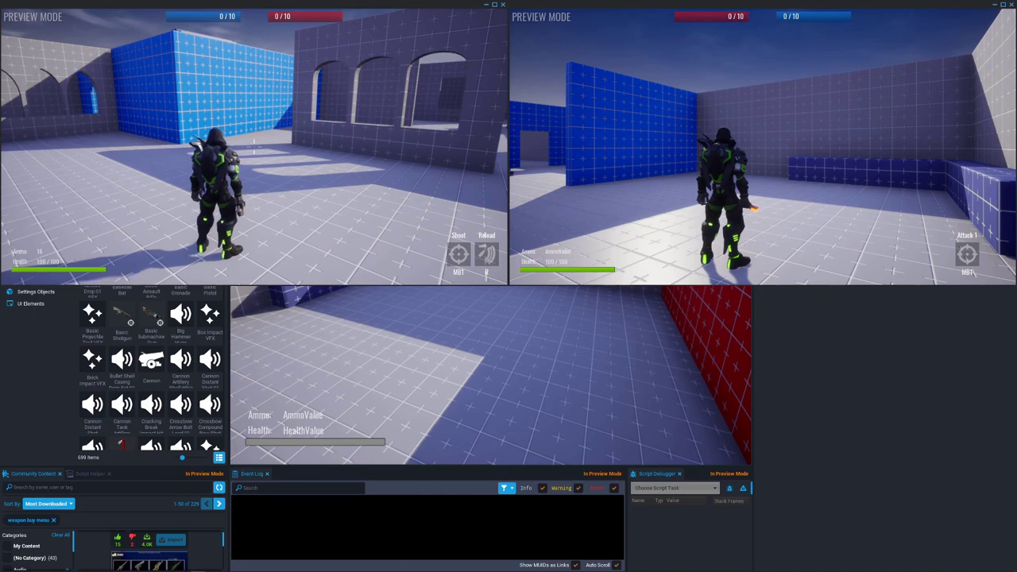
key(w)
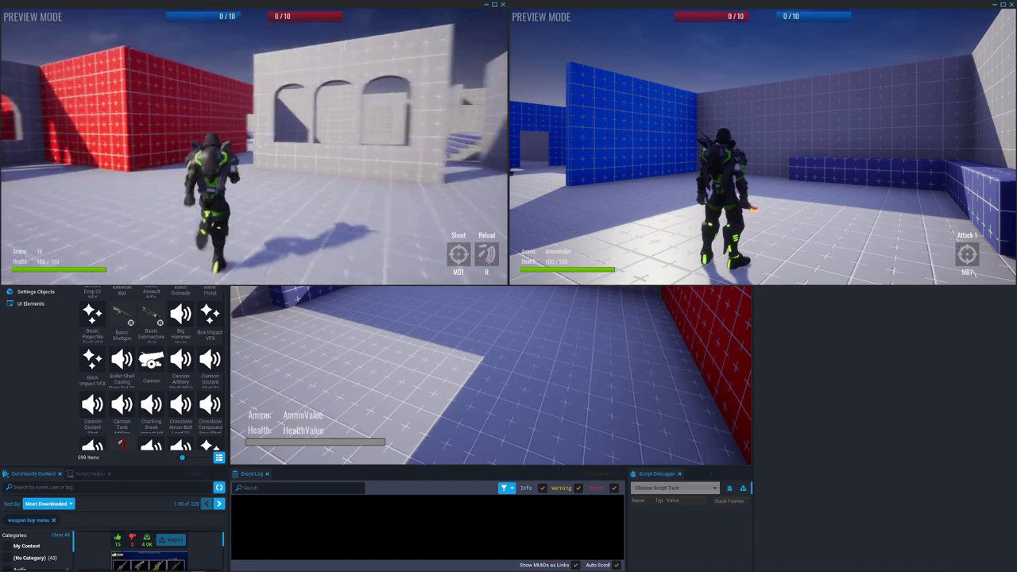
Step: Switch to the second player and test opening the buy menu both inside the spawn buy zone and outside it
key(super)
click(683, 158)
key(w)
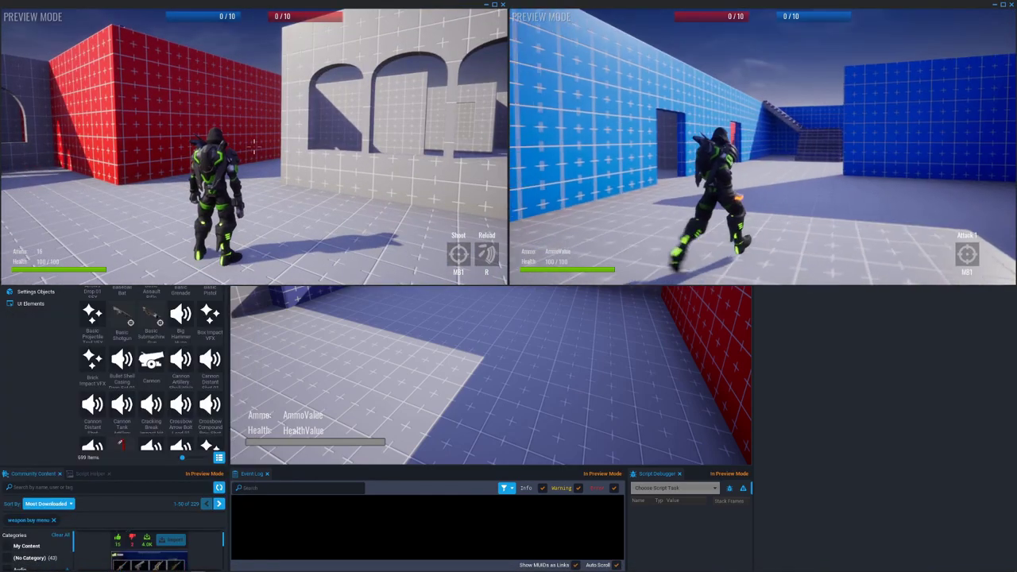
key(b)
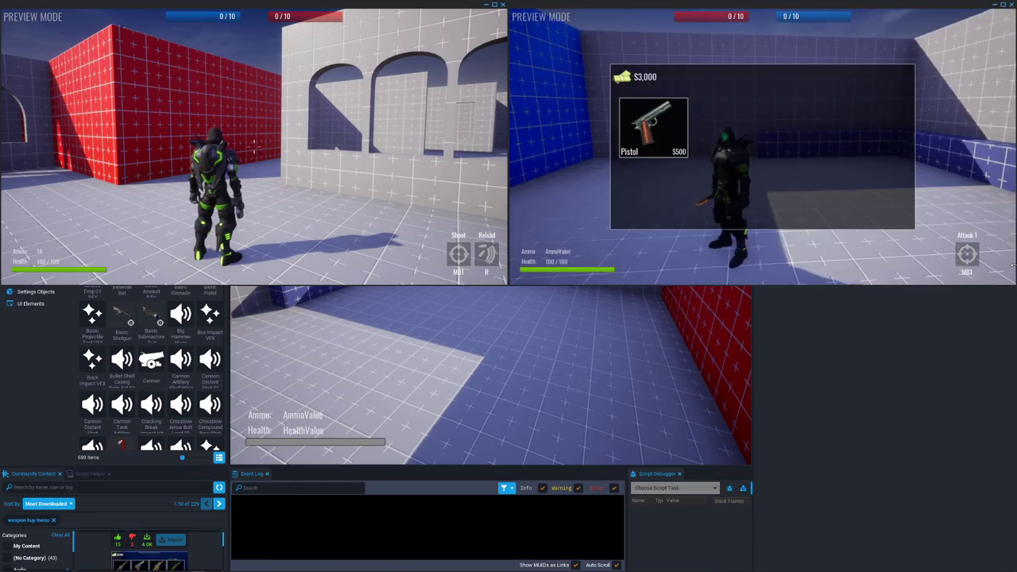
key(b)
key(w)
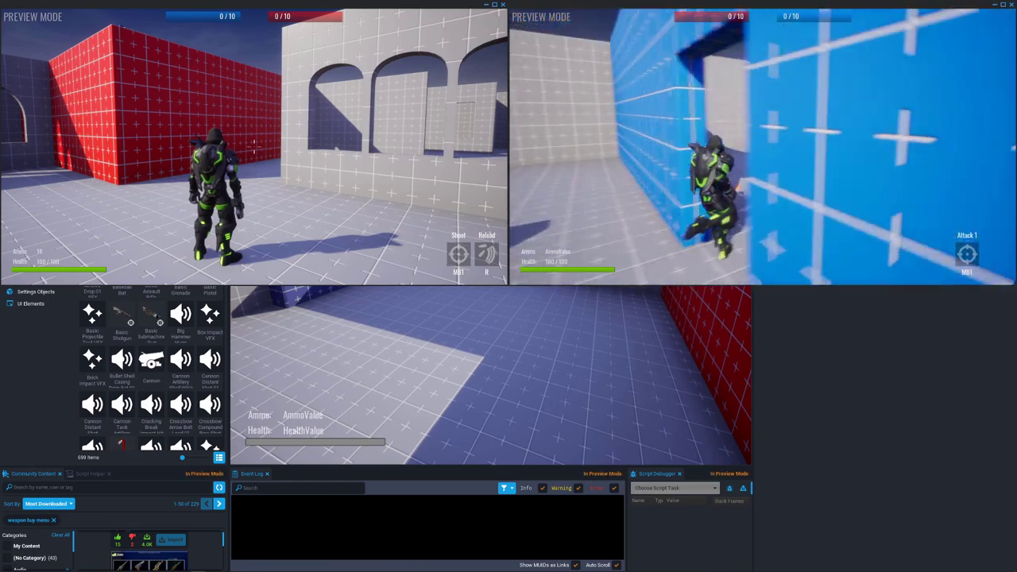
key(b)
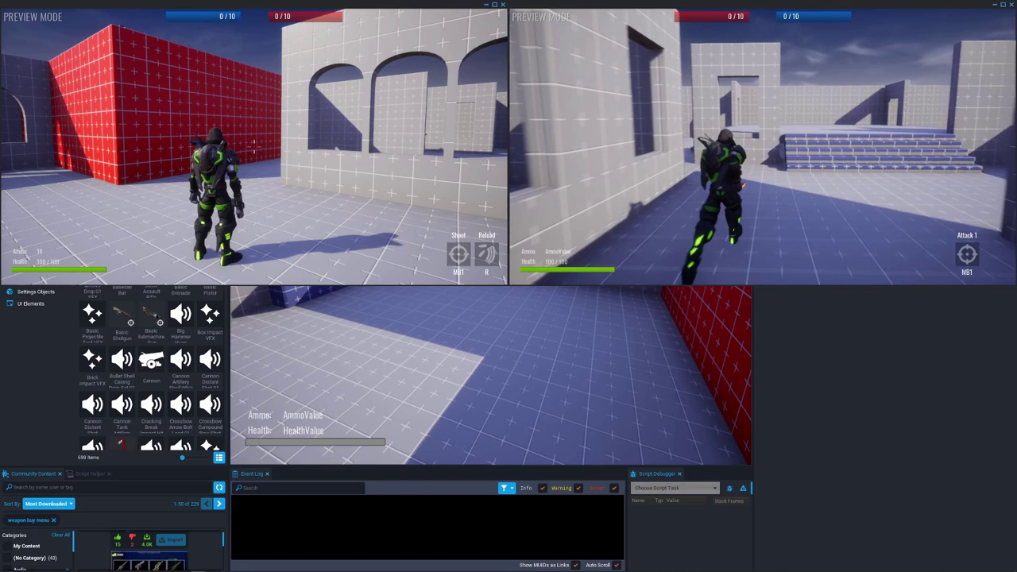
key(b)
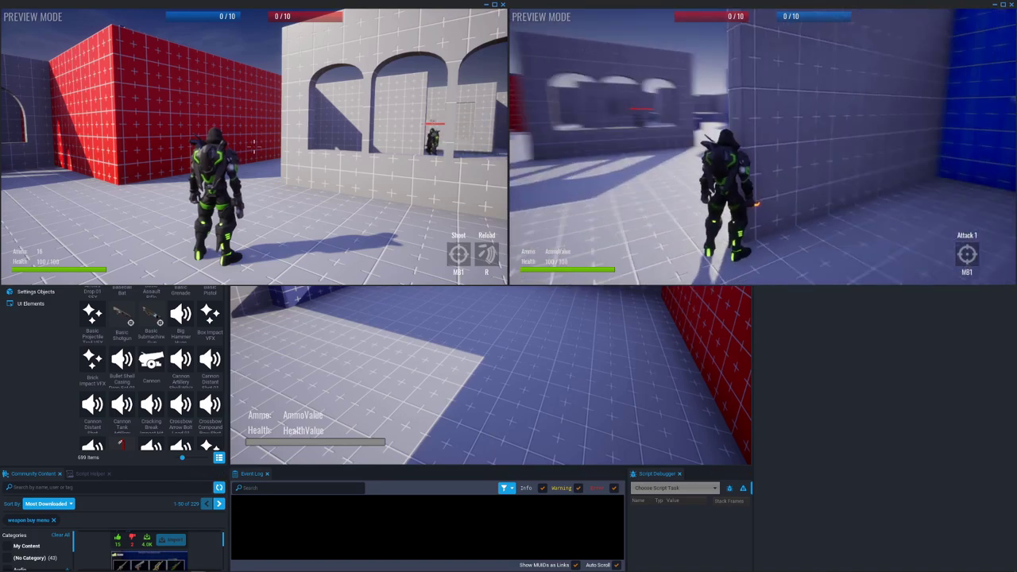
Step: Run the second player's character to the first player's and eliminate it with the knife
key(w)
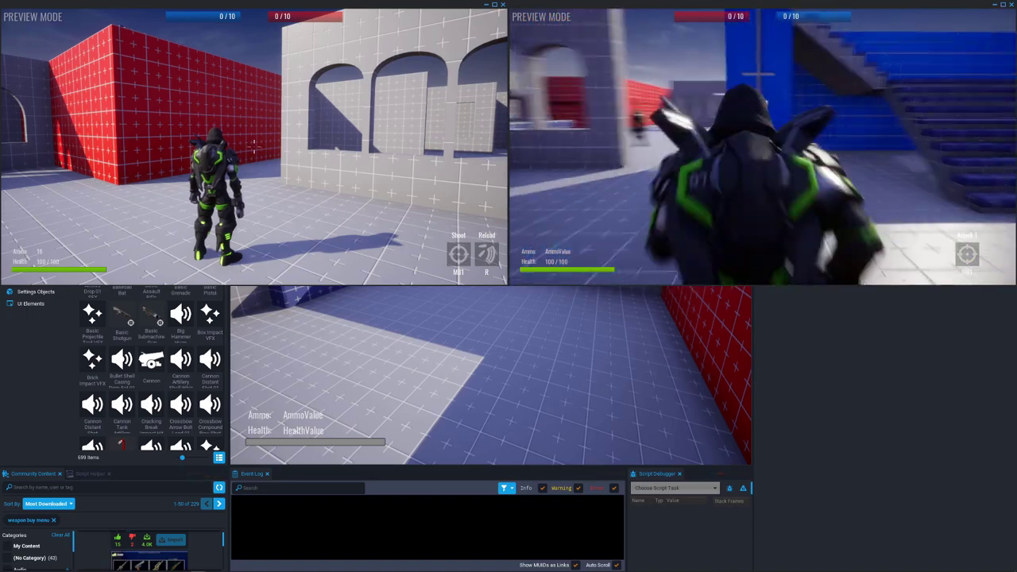
key(w)
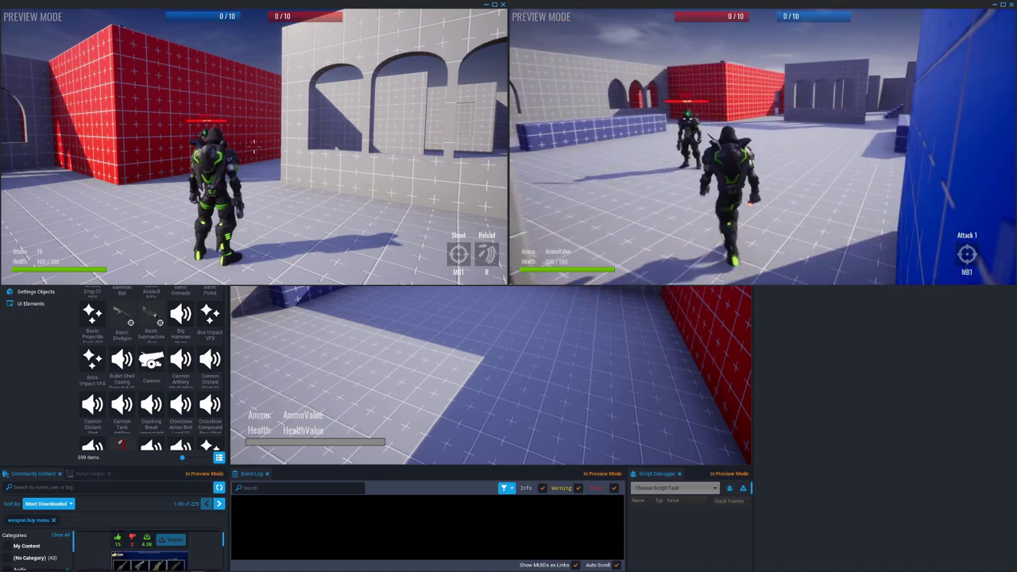
key(w)
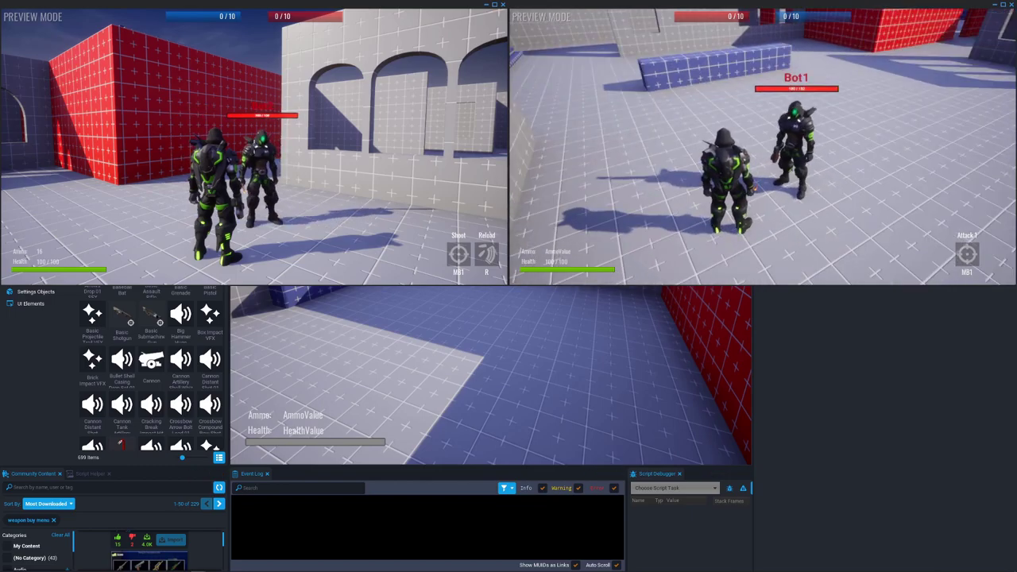
click(762, 147)
click(763, 147)
click(763, 147)
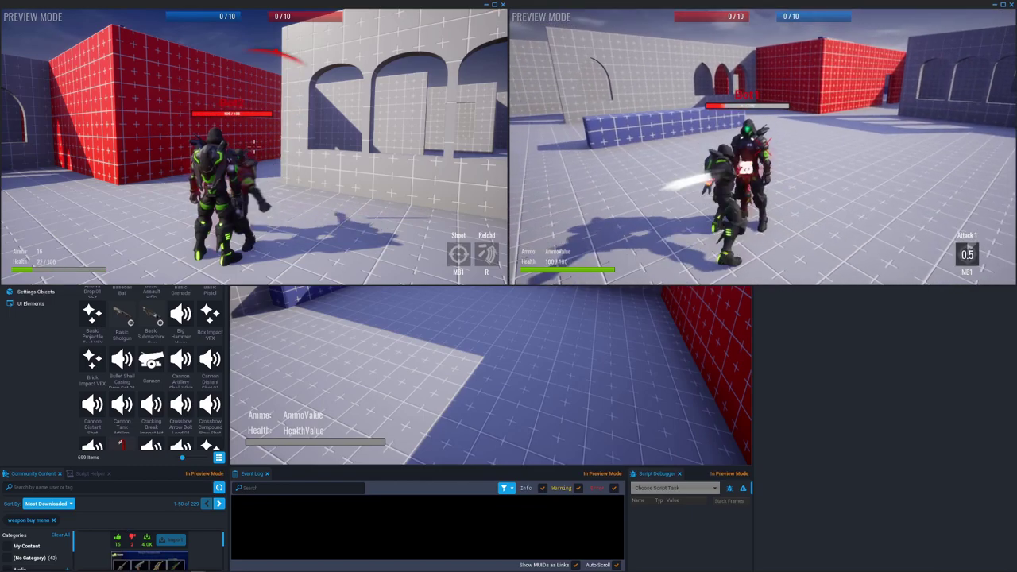
click(763, 147)
click(763, 147)
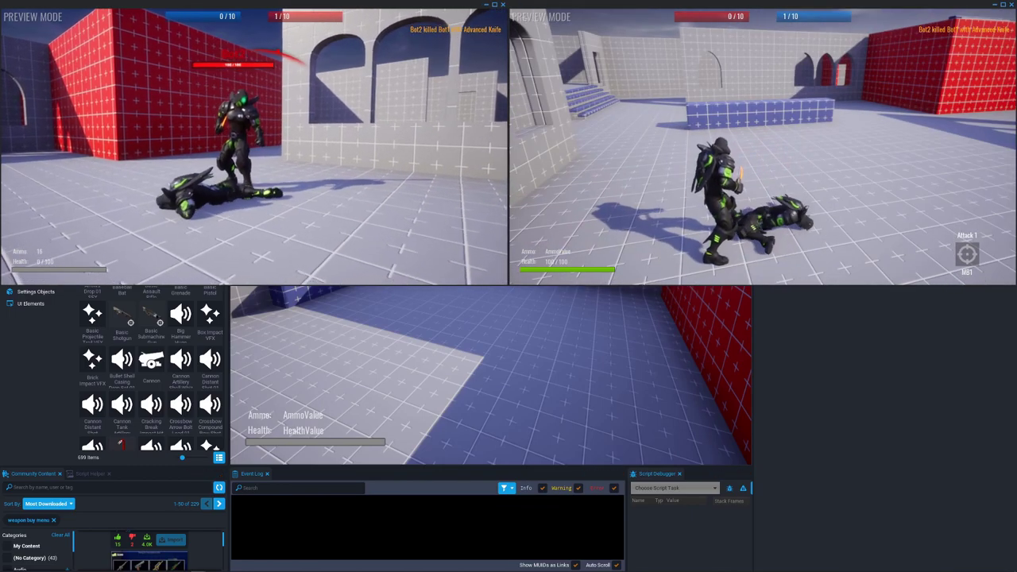
Step: Switch to the first player's respawned character and buy the Pistol from the buy menu in the spawn buy zone
key(super)
click(255, 147)
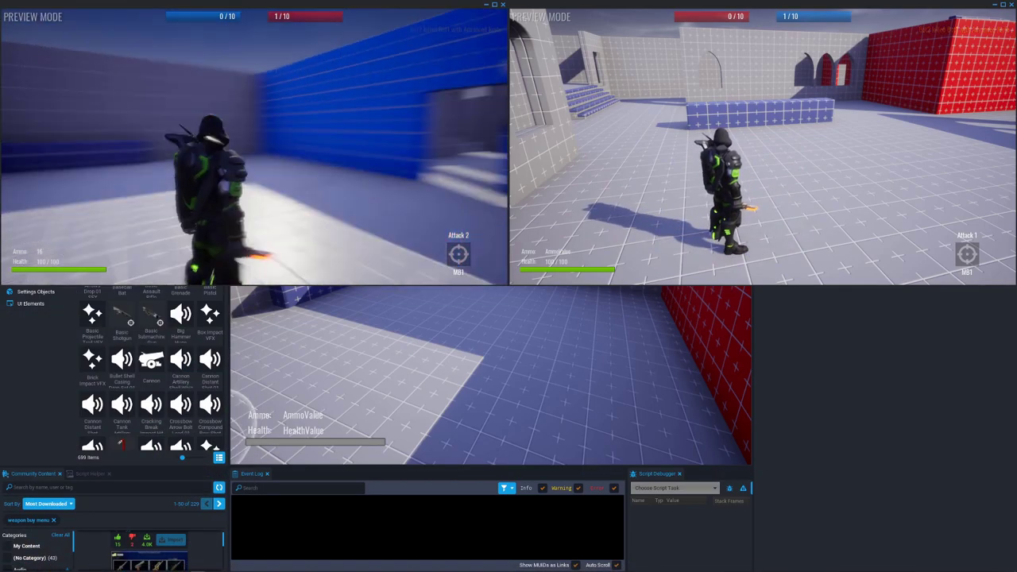
key(w)
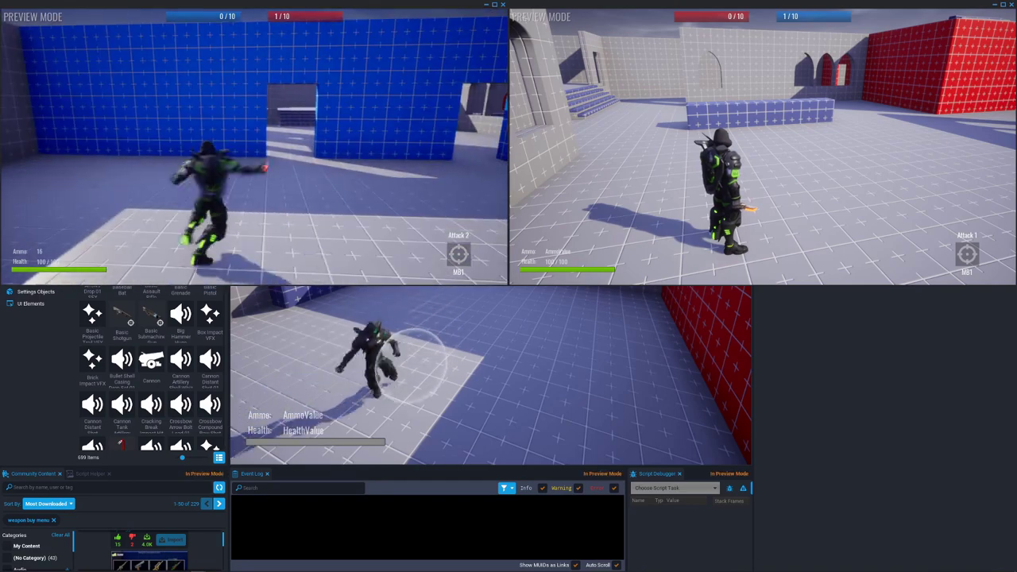
click(254, 147)
key(b)
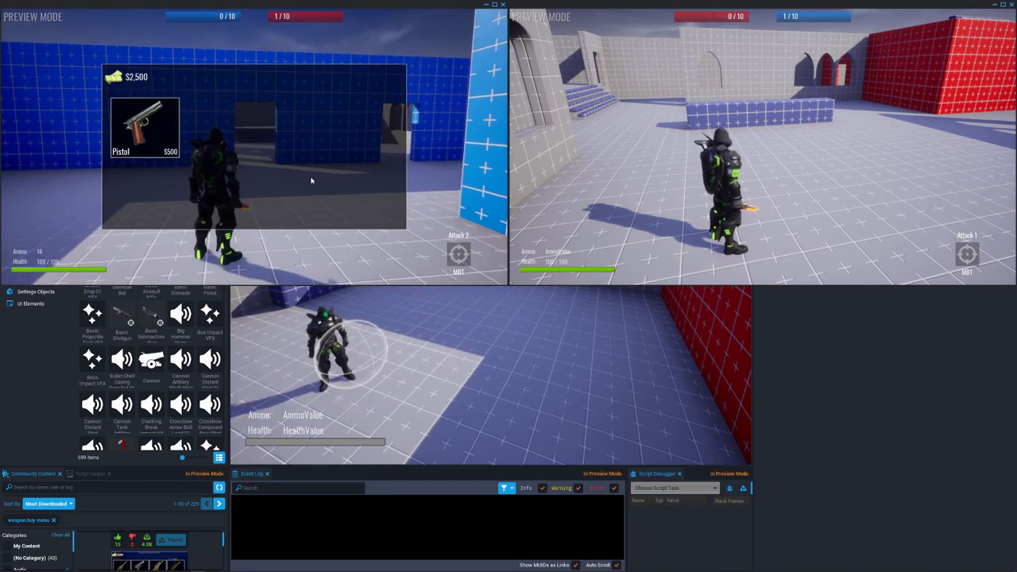
key(w)
key(d)
click(159, 141)
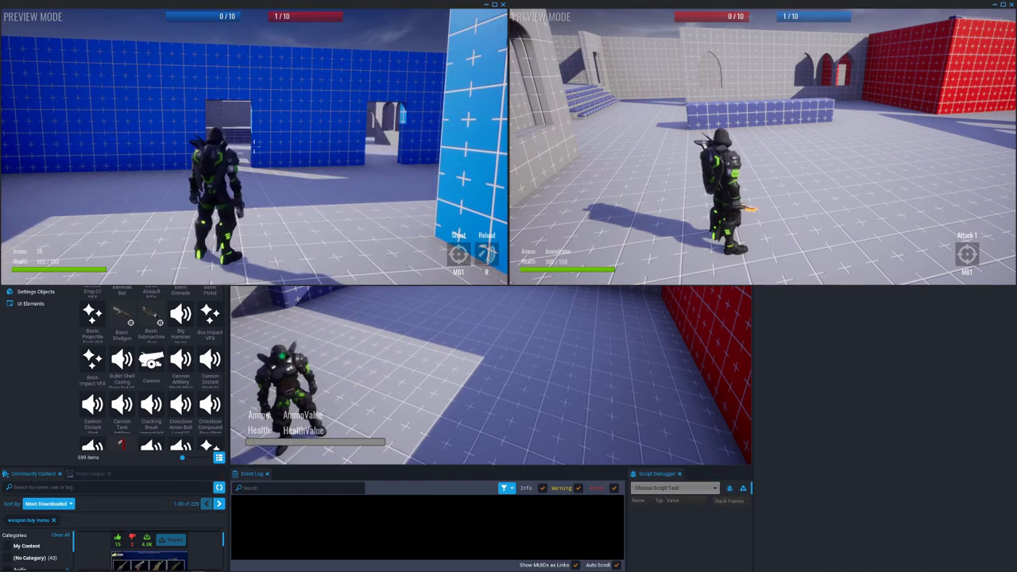
Step: Reopen the buy menu with the first player and test selling and rebuying the Pistol
key(b)
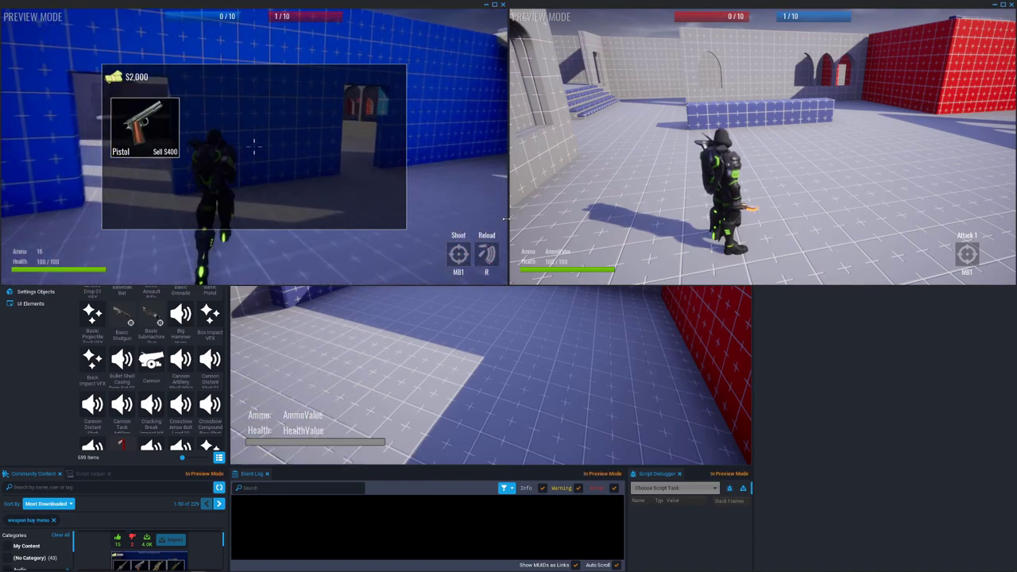
key(b)
key(b)
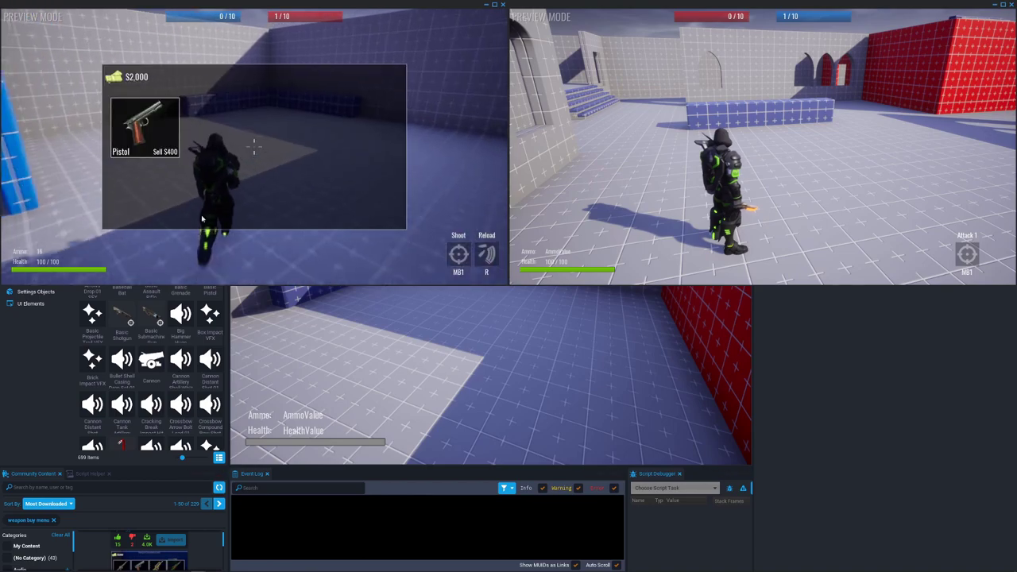
key(w)
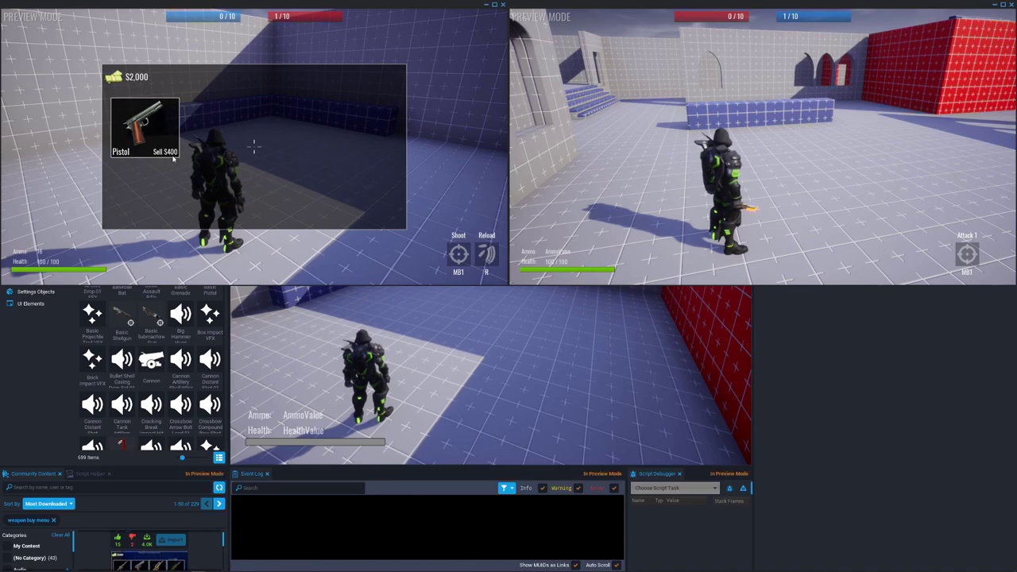
click(168, 133)
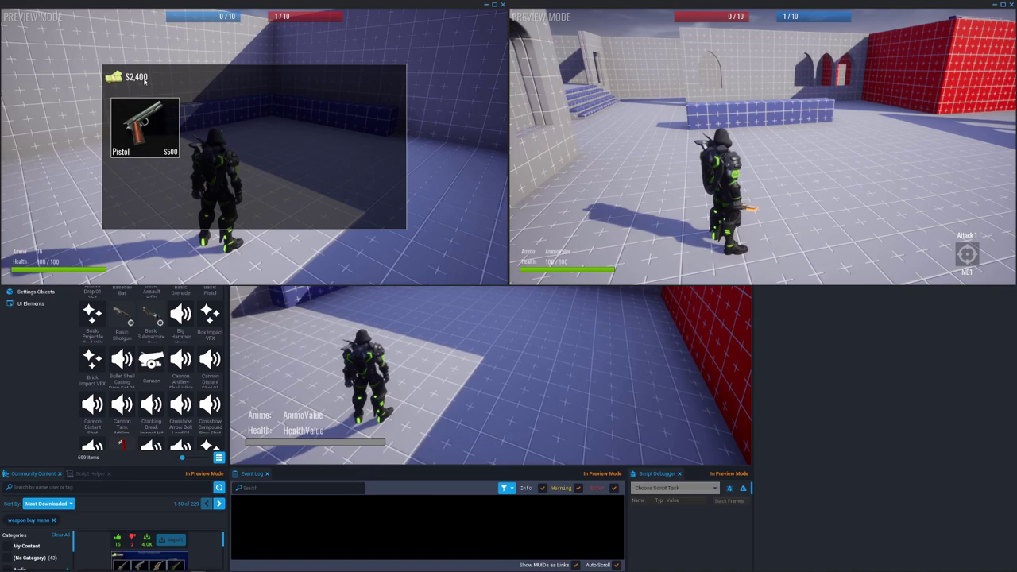
click(146, 116)
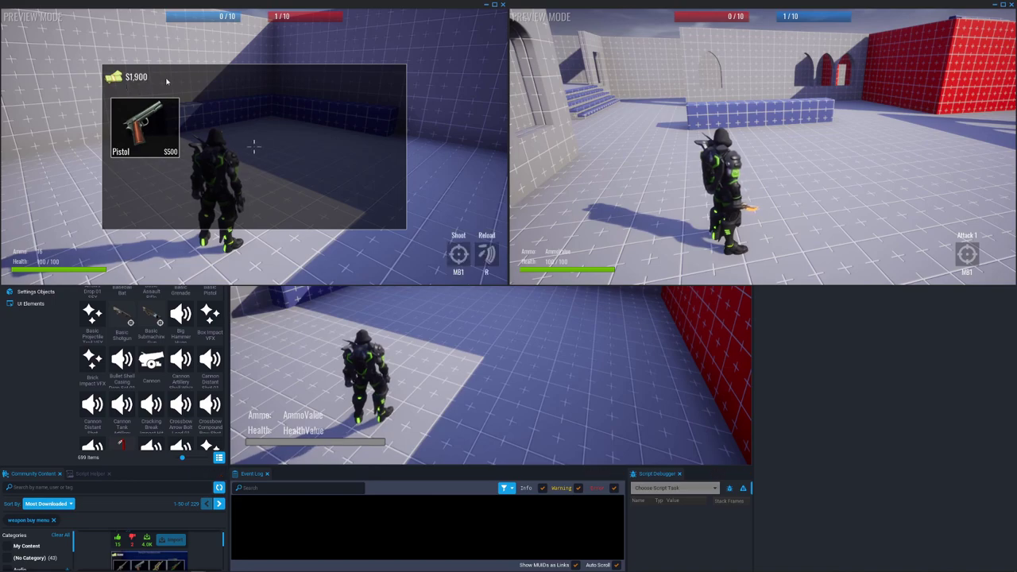
click(146, 131)
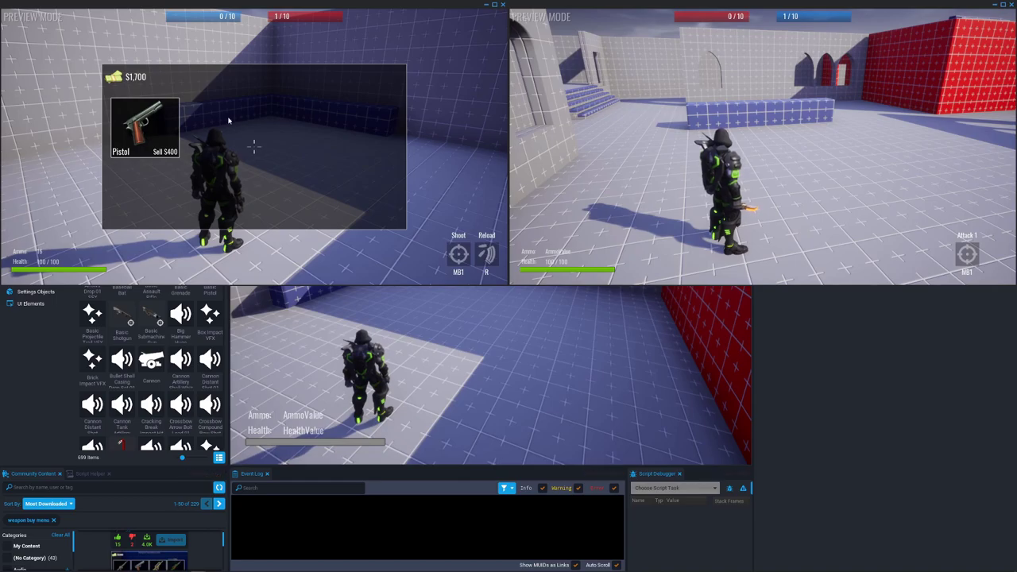
Step: Close the buy menu, run the first player's character out of the blue base and shoot the second player's character with the pistol
key(b)
key(w)
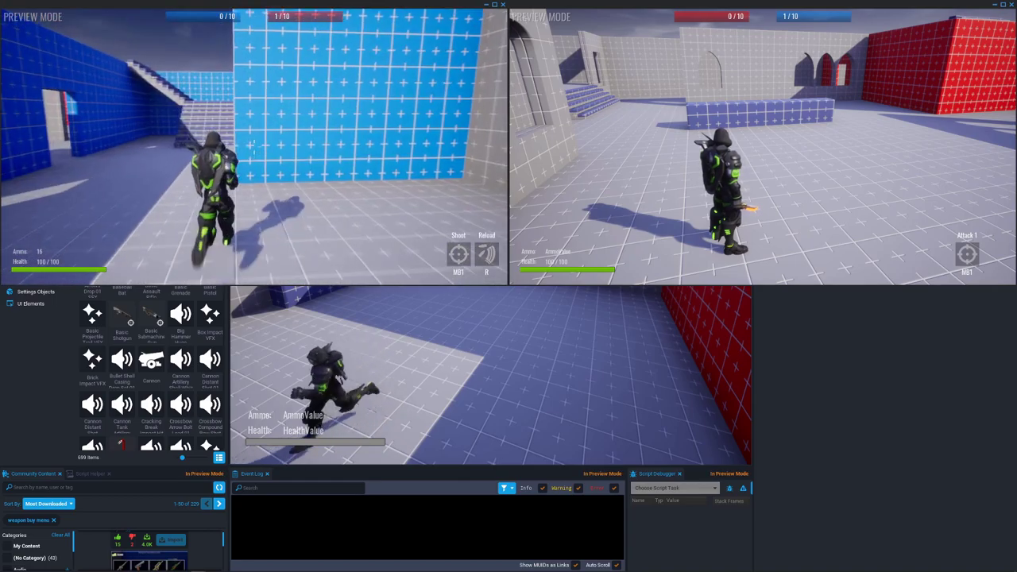
key(w)
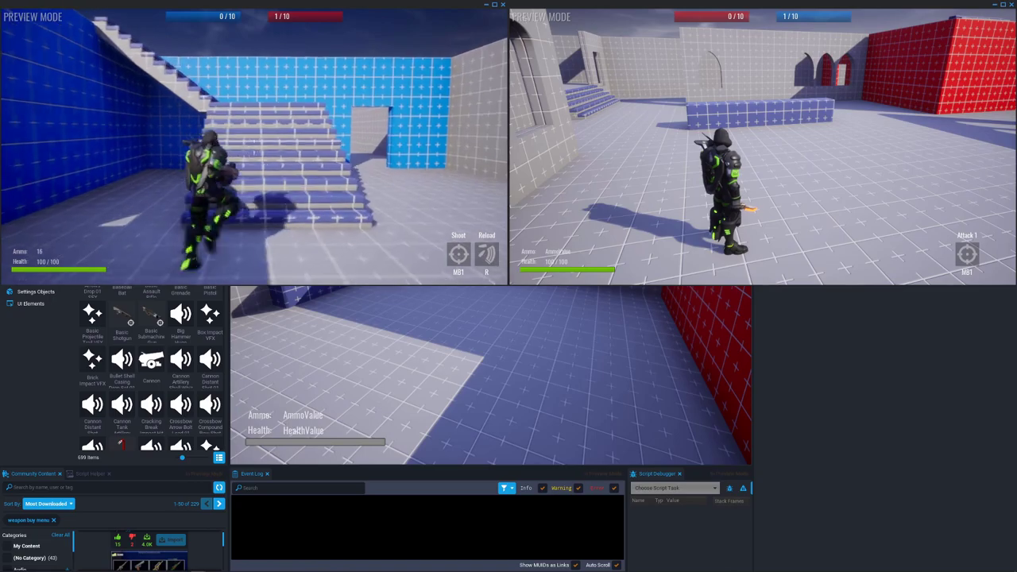
key(w)
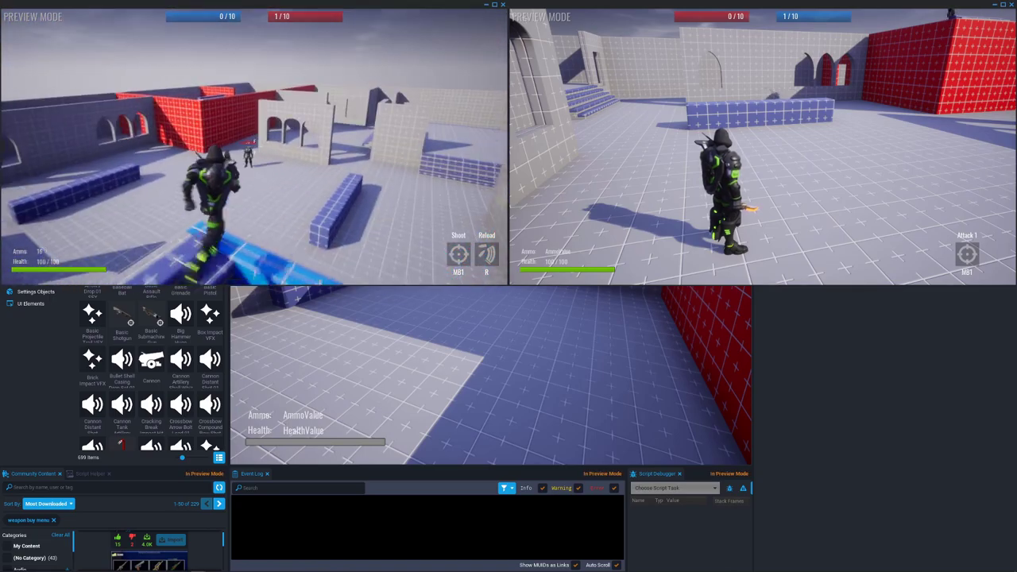
click(254, 146)
click(254, 147)
Step: Release the game's mouse capture and stop the multiplayer preview
key(super)
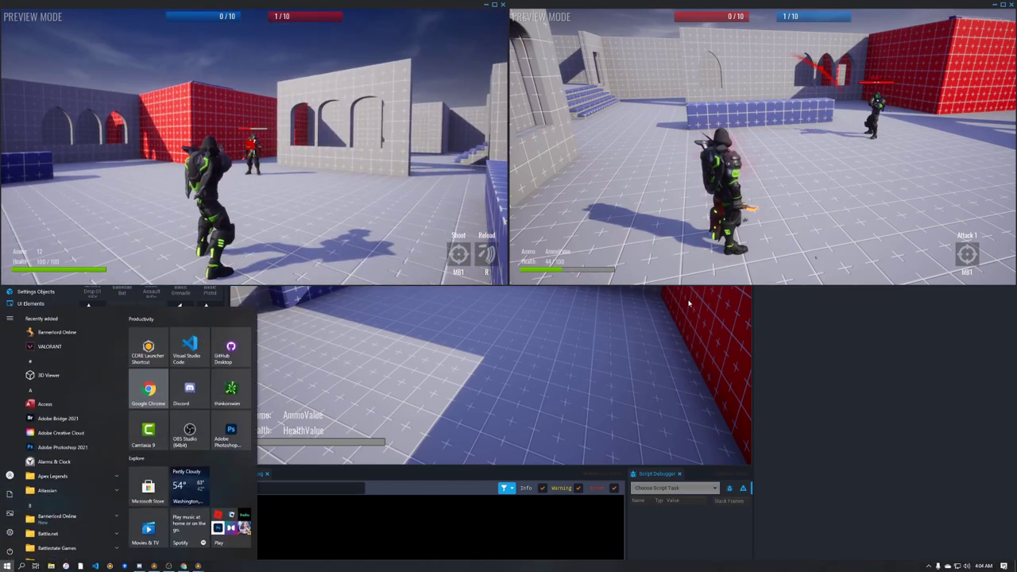
click(829, 380)
click(412, 18)
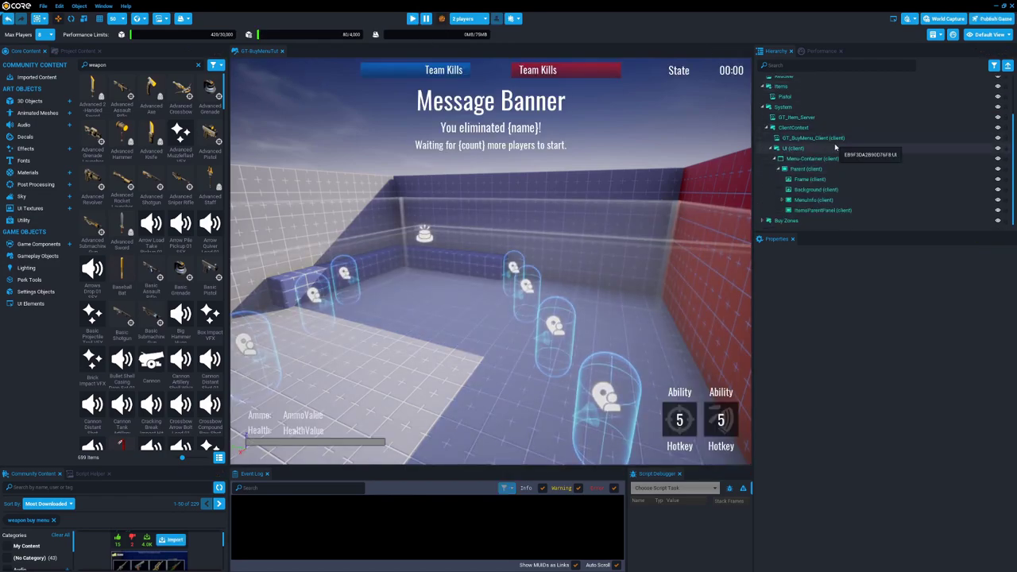
Step: Duplicate the Pistol item in the Items group of the WeaponBuyMenu hierarchy and rename the copy Sniper
scroll(854, 147, up, 1)
click(851, 122)
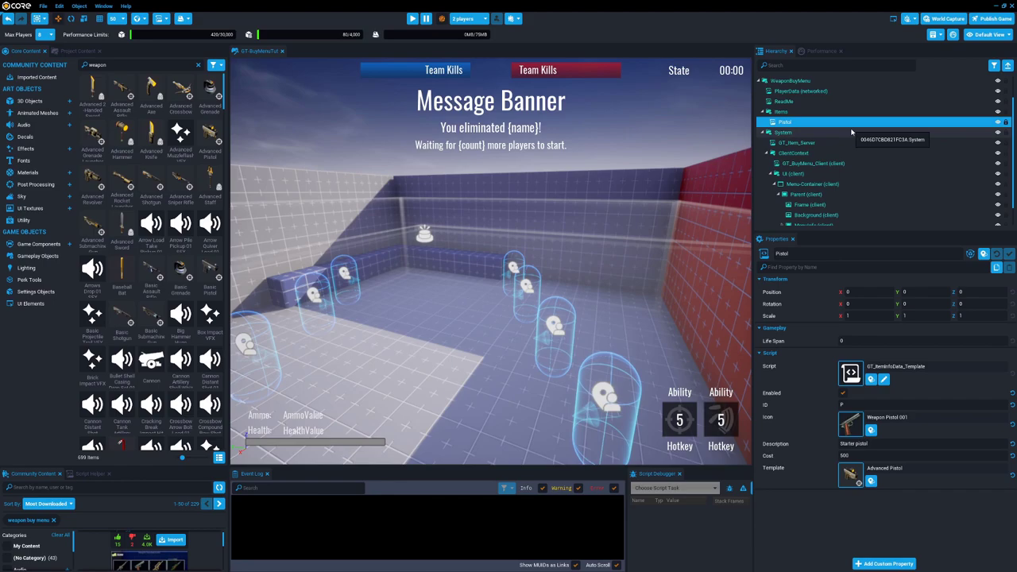
drag(843, 233, 842, 348)
key(ctrl+d)
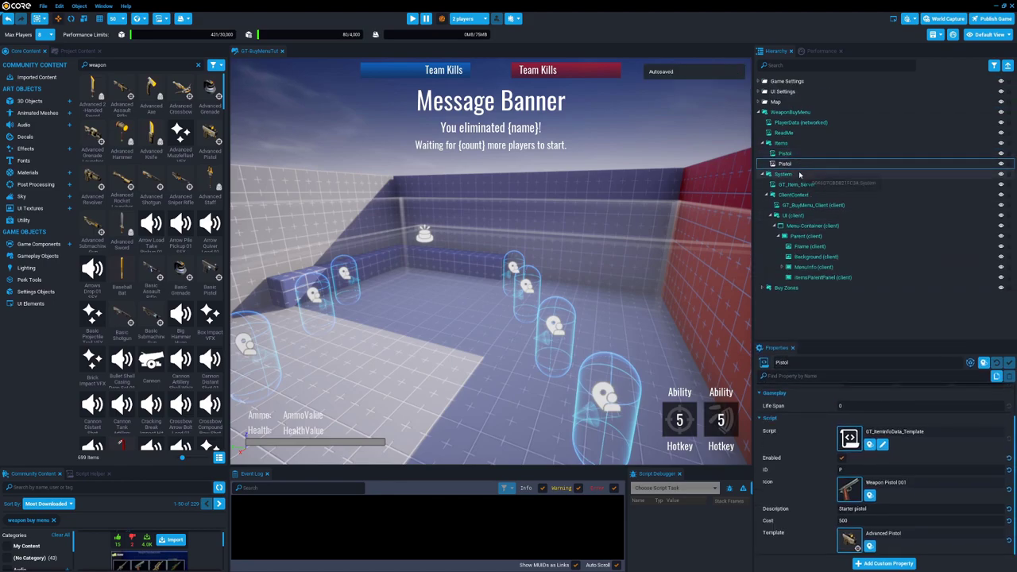
click(906, 363)
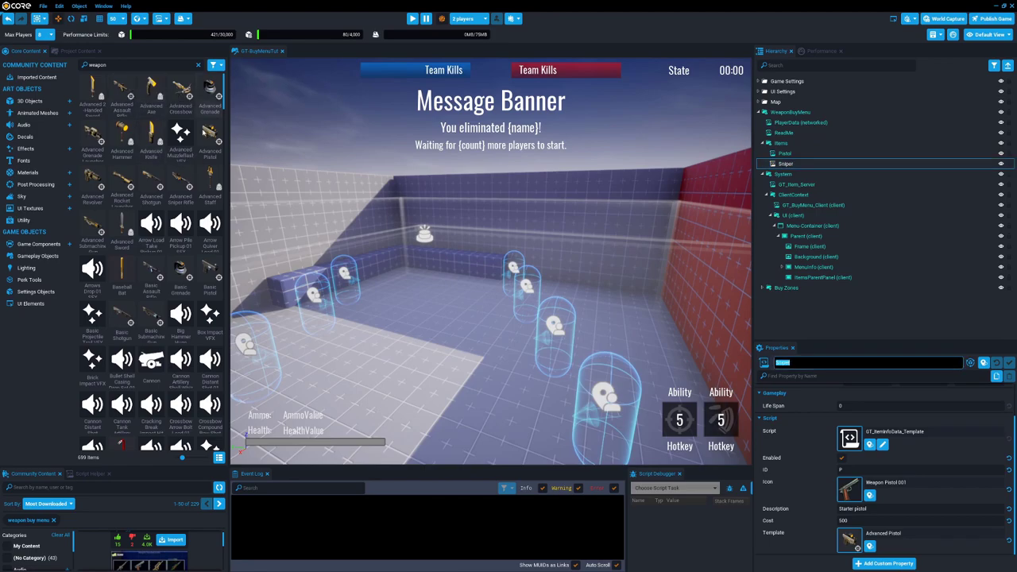
drag(180, 181, 527, 341)
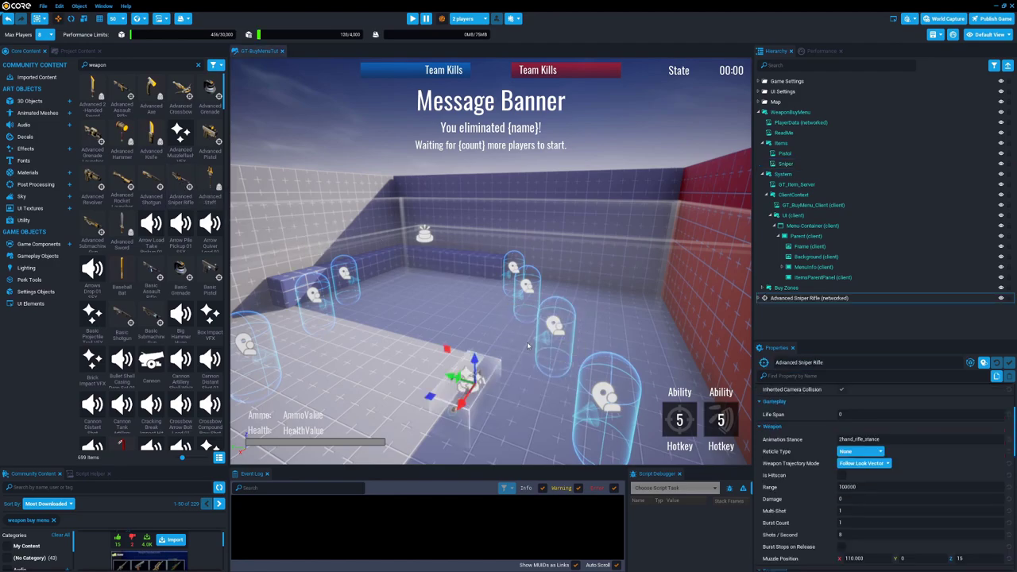
key(ctrl+s)
click(813, 301)
key(Delete)
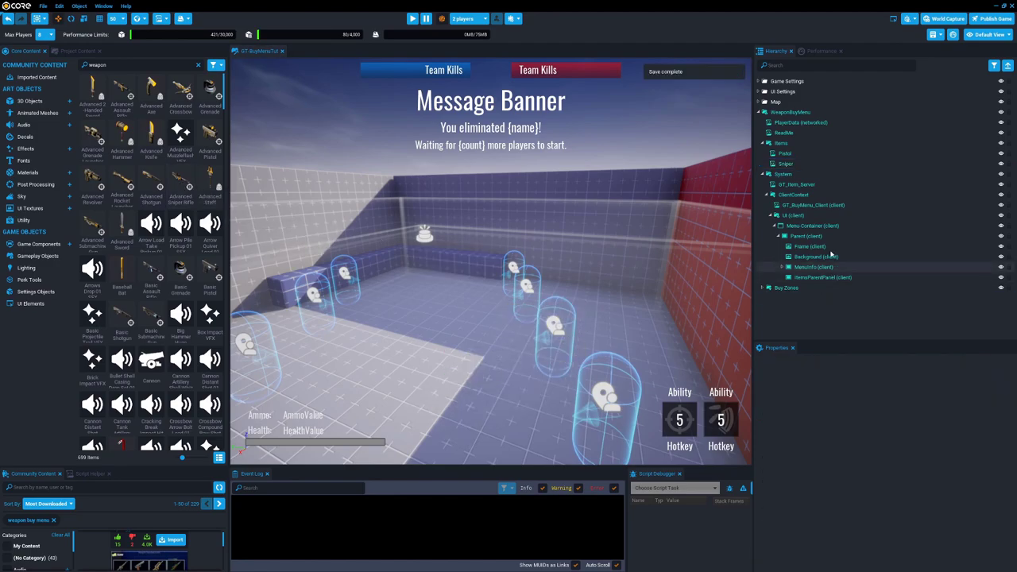
Step: Assign Advanced Sniper Rifle as the Sniper item's template and set its cost to 1000
click(786, 164)
drag(189, 185, 874, 541)
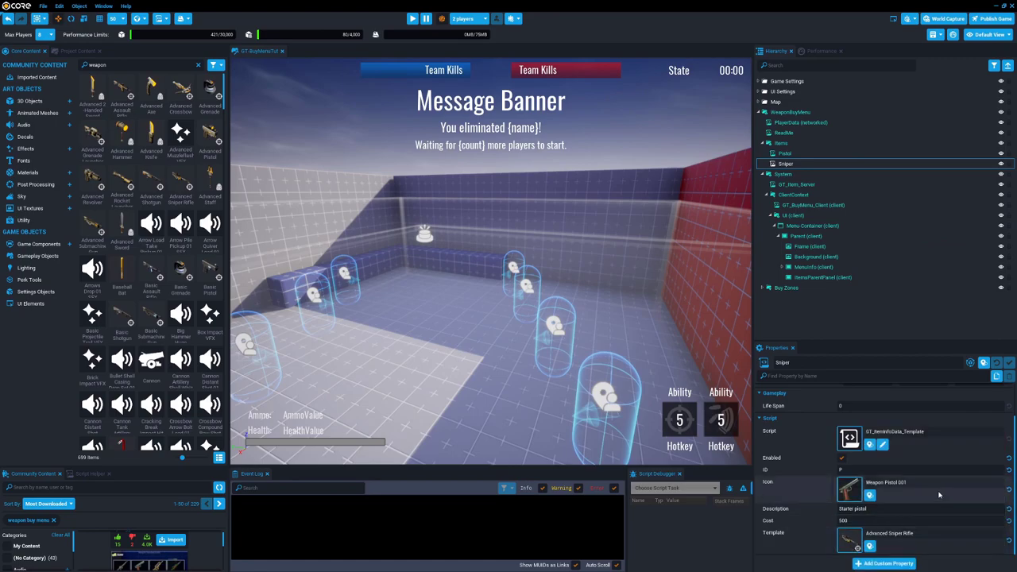
click(844, 520)
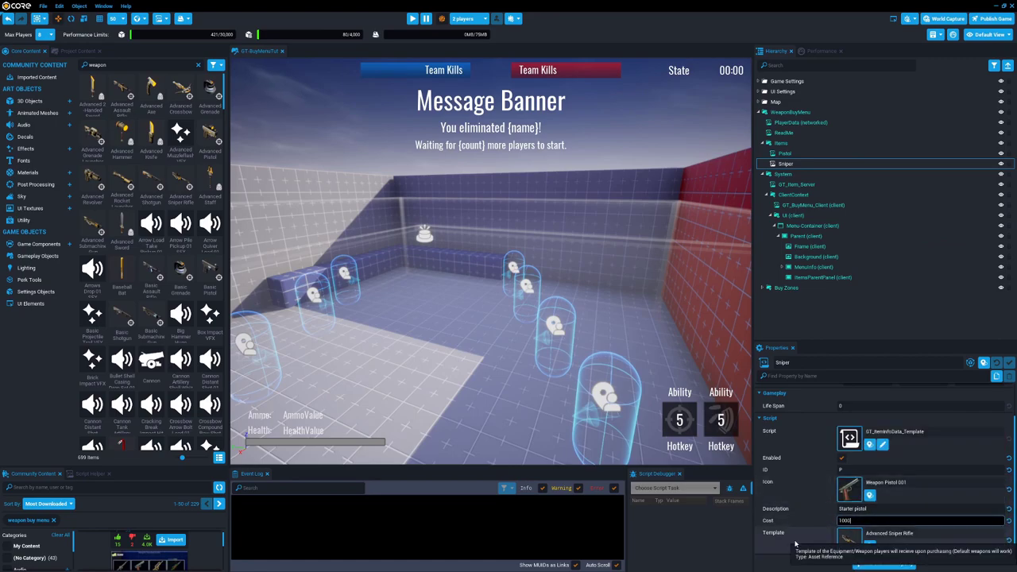
Step: Search the icon assets for "surv" and set the Sniper item's icon to Survival Shotgun 001
click(846, 491)
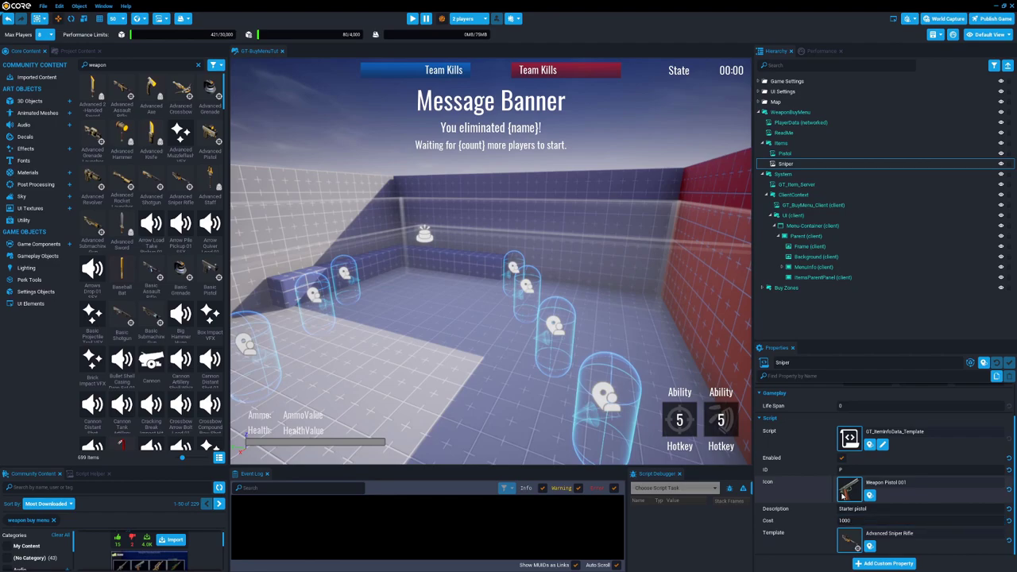
text(surv)
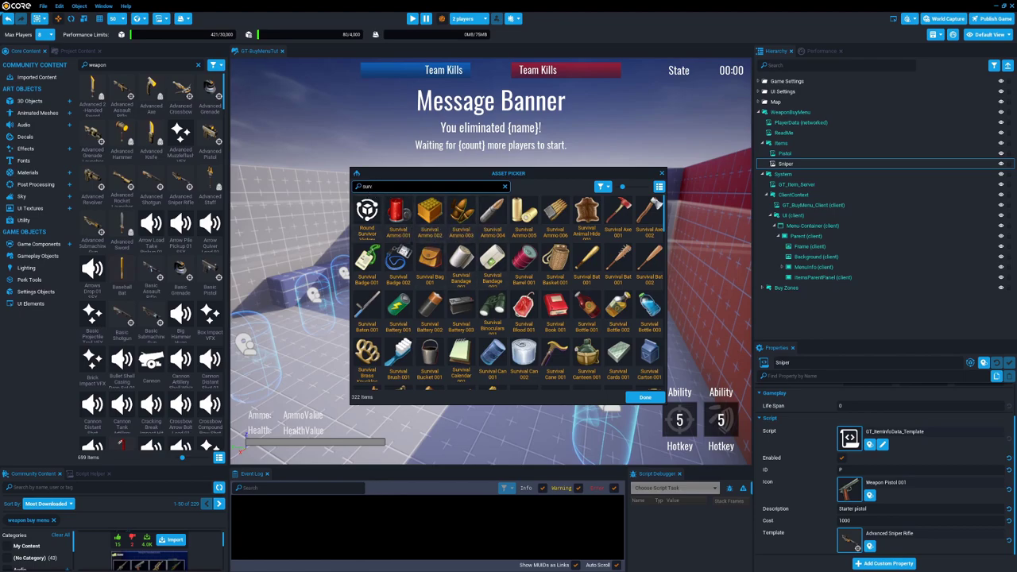
scroll(441, 251, down, 10)
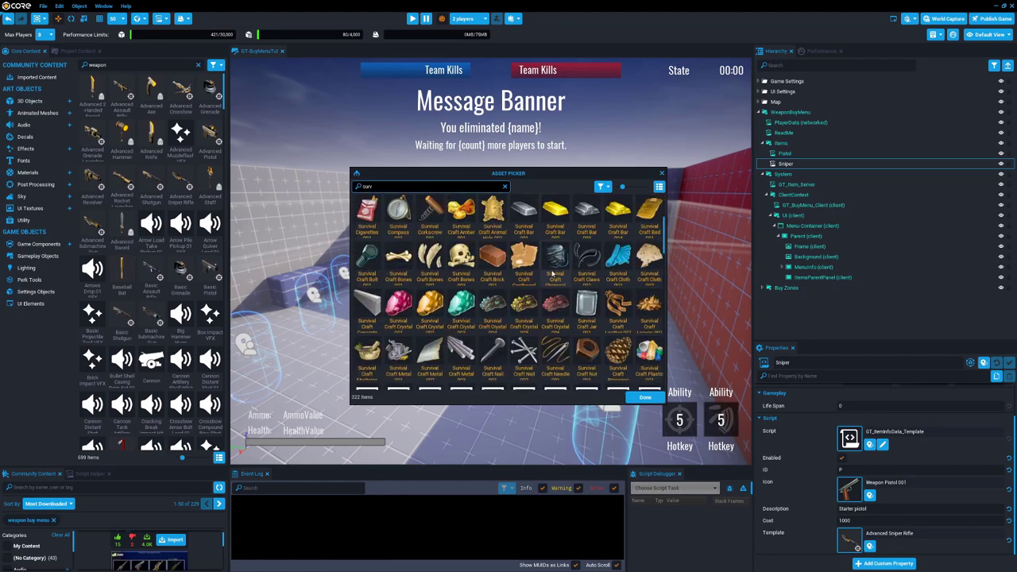
scroll(553, 272, down, 10)
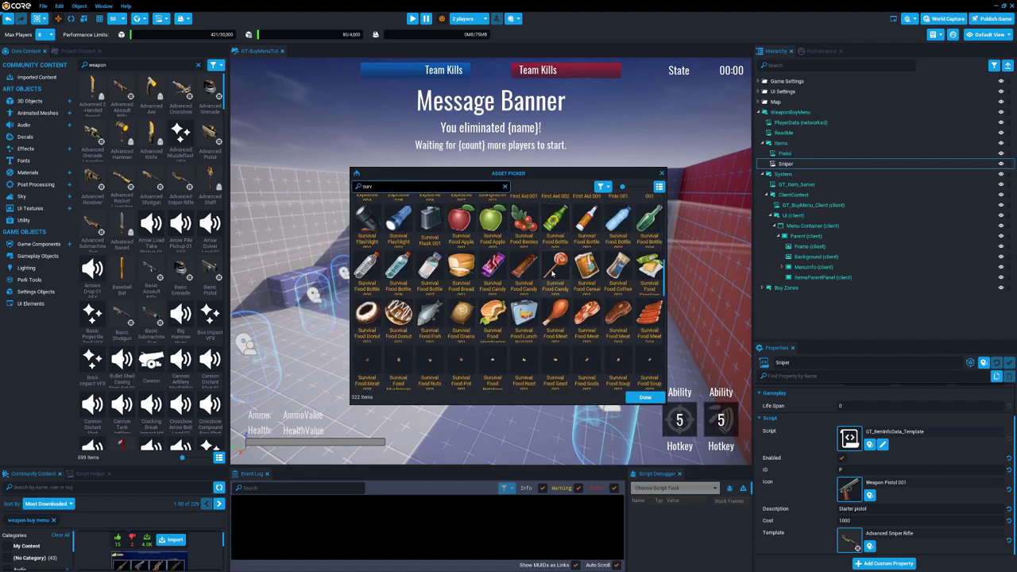
scroll(552, 272, down, 10)
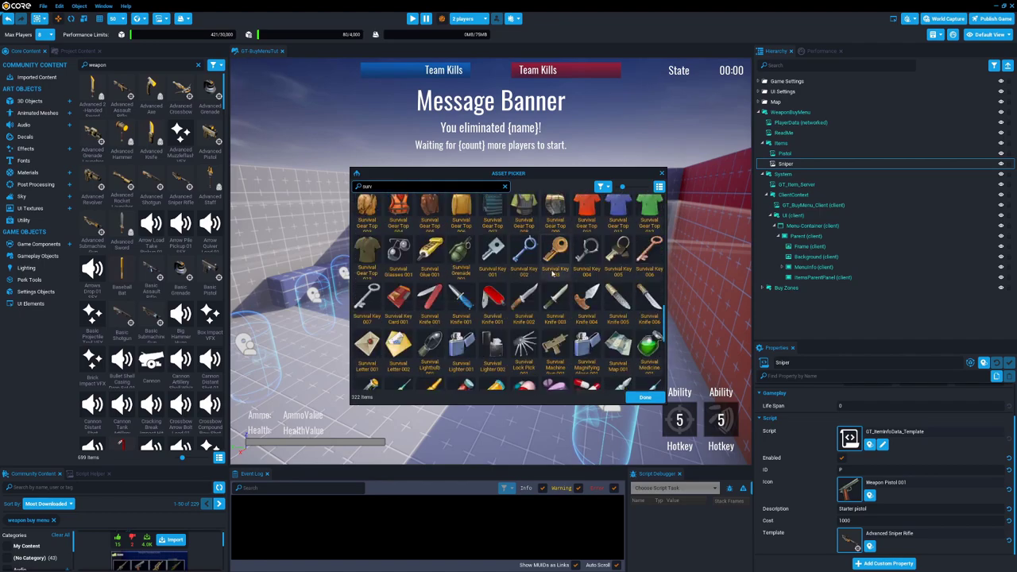
scroll(553, 273, down, 10)
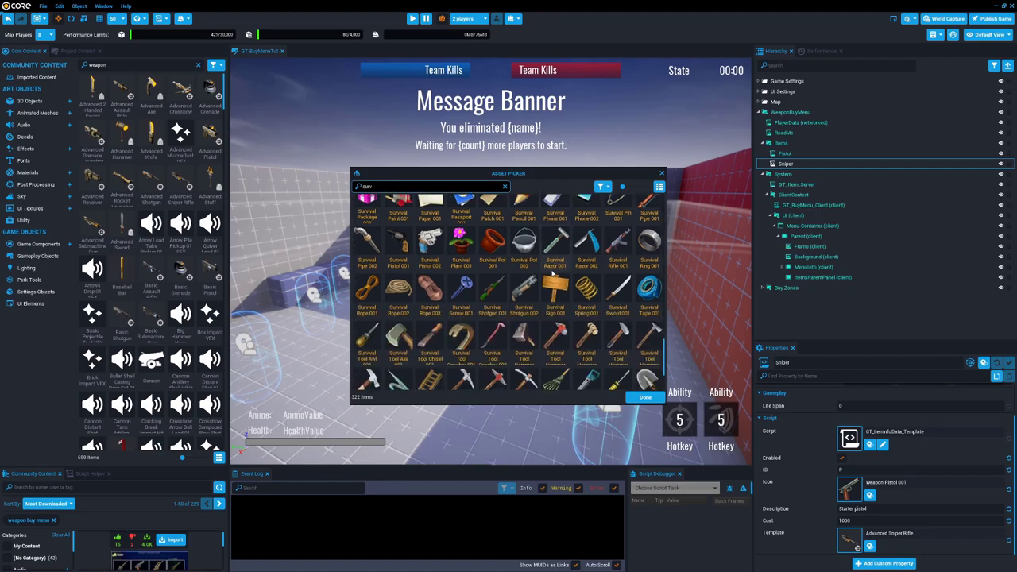
scroll(553, 273, down, 2)
scroll(553, 272, up, 4)
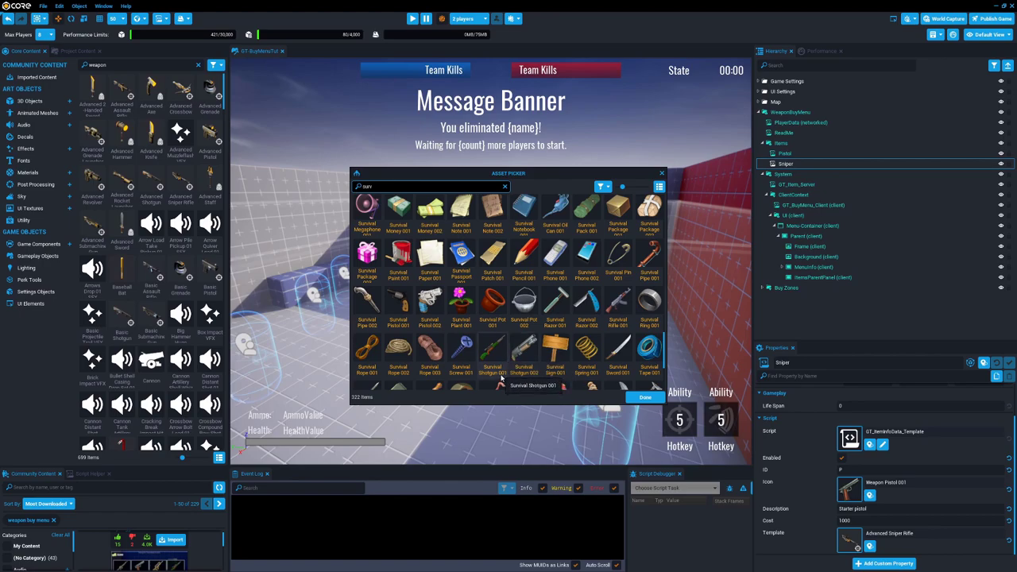
double_click(486, 350)
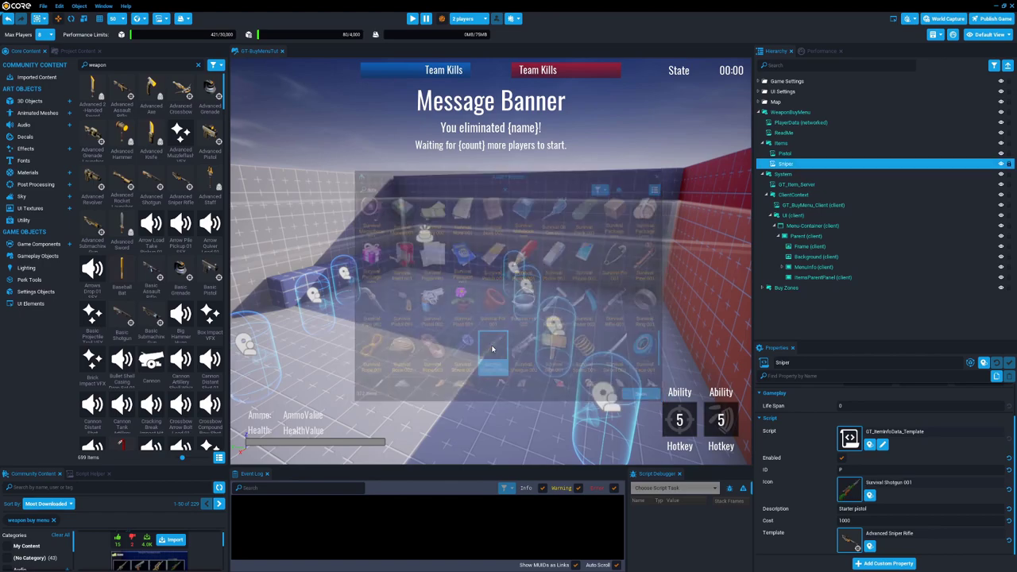
Step: Set the Sniper item's ID to S and its description to "Sniper"
click(890, 470)
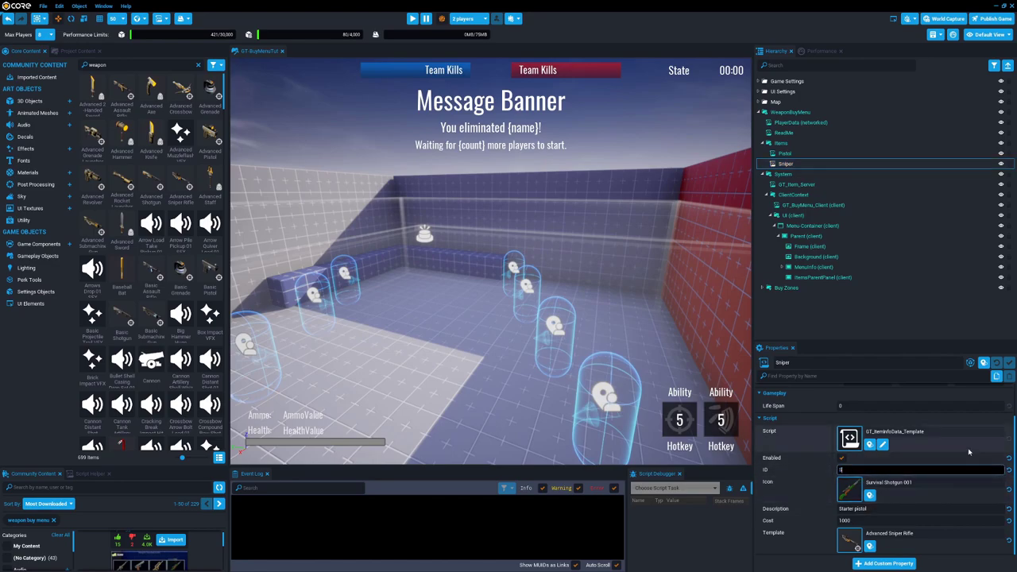
text(5)
click(864, 510)
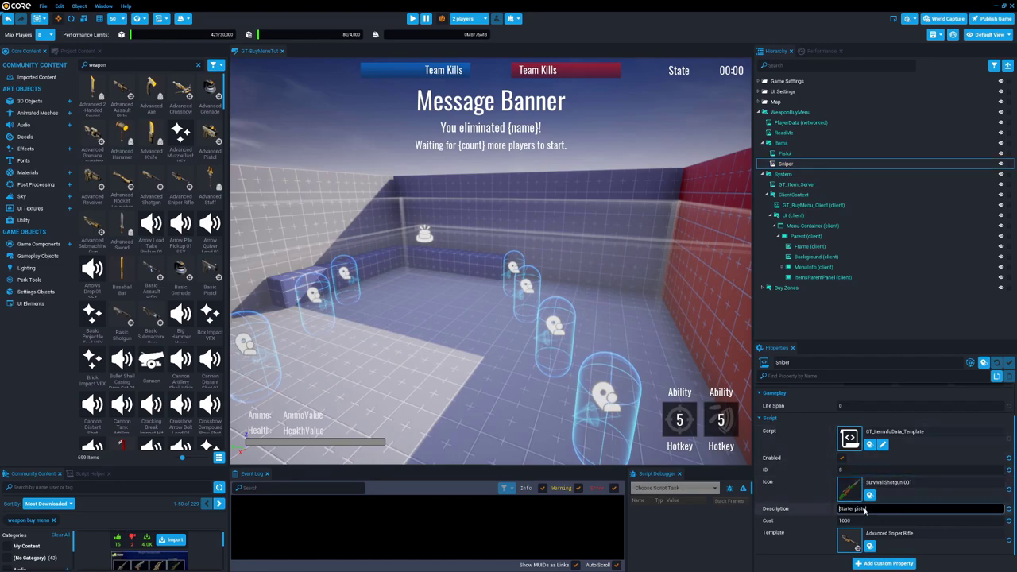
text(Sniper)
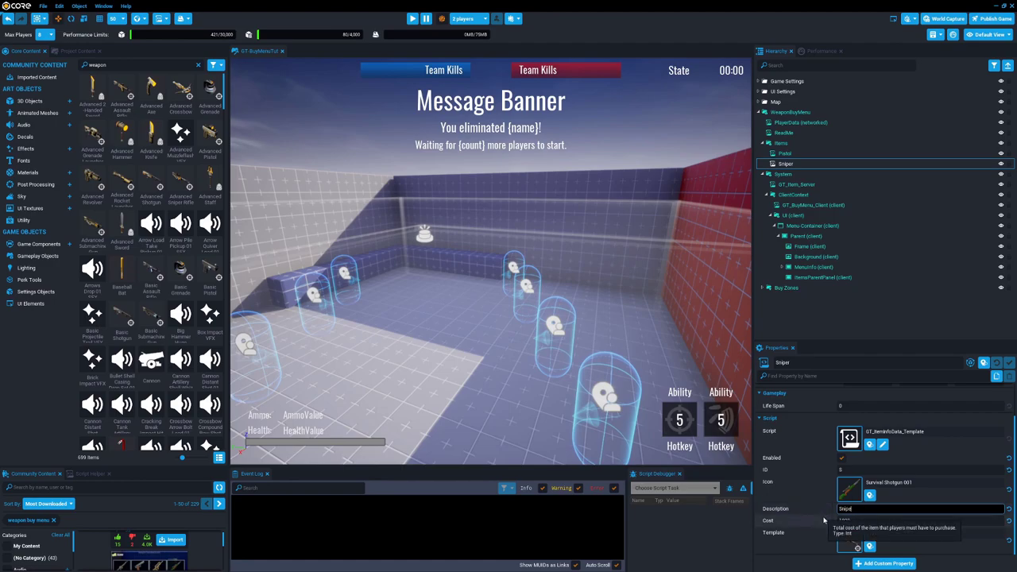
Step: Start the two-player preview, buy the Sniper from the buy menu, then aim and fire one shot
click(412, 18)
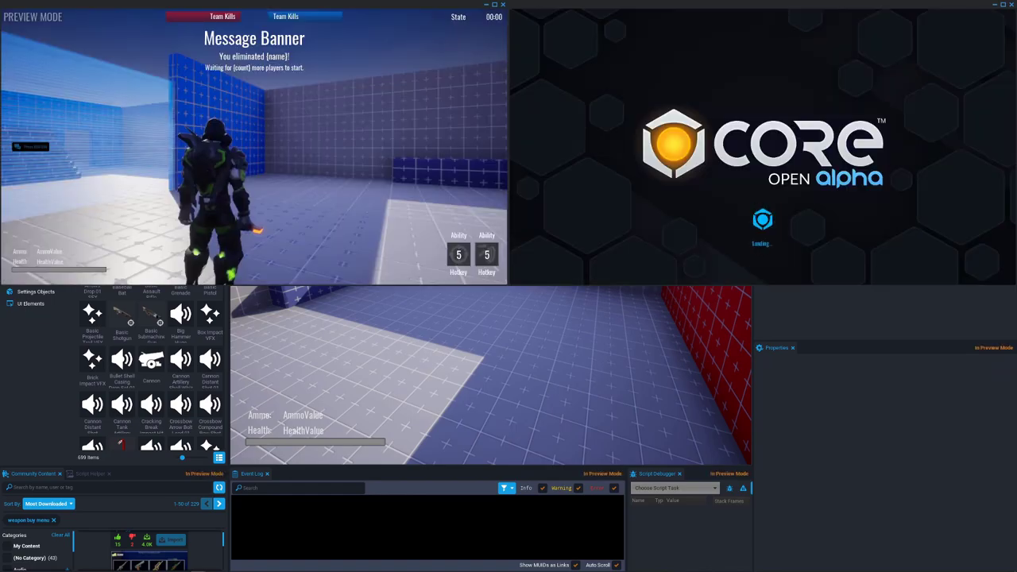
key(b)
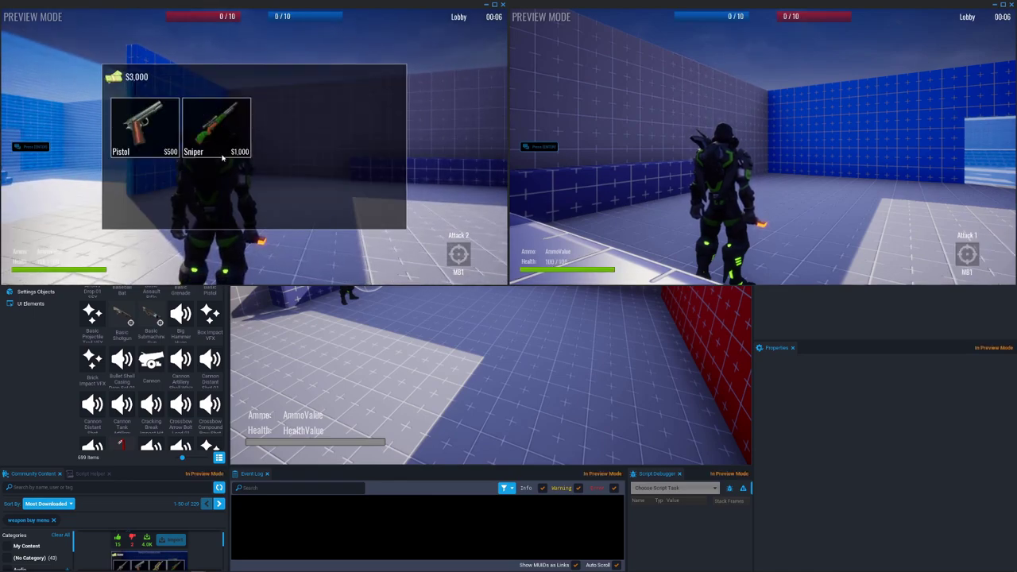
key(b)
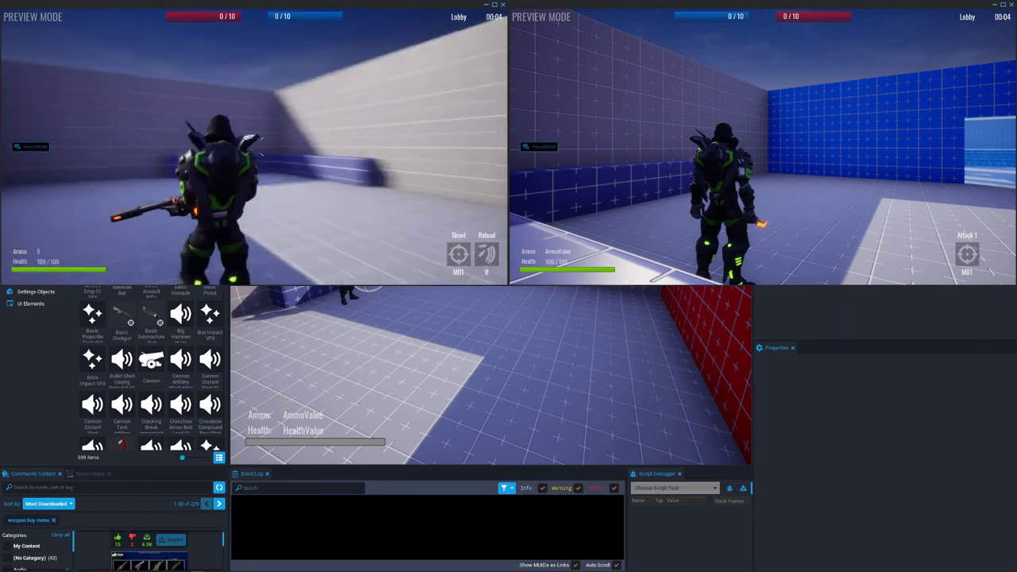
right_click(254, 147)
click(254, 147)
key(w)
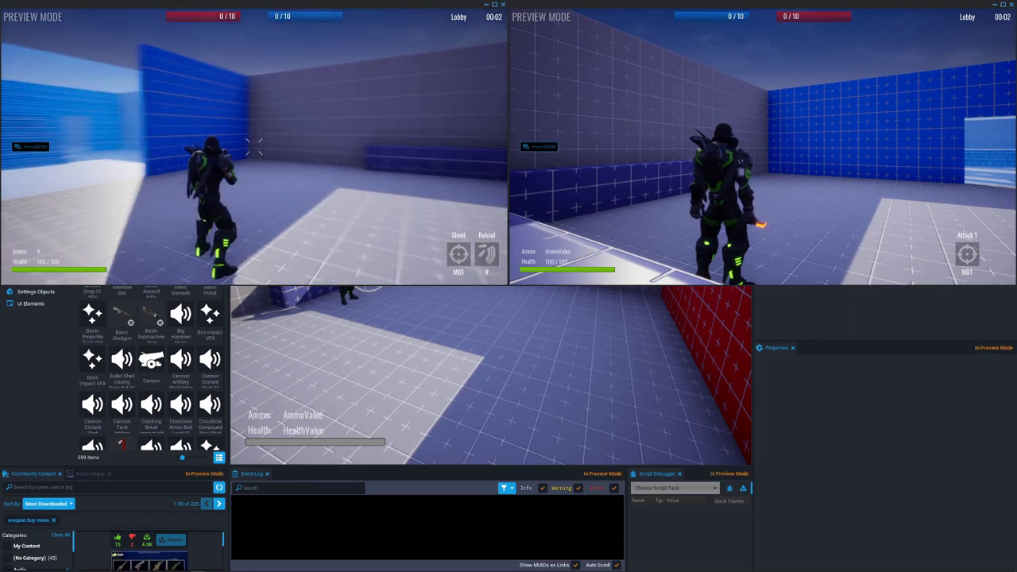
Step: Sell the Sniper back through the buy menu and buy the Pistol instead
key(b)
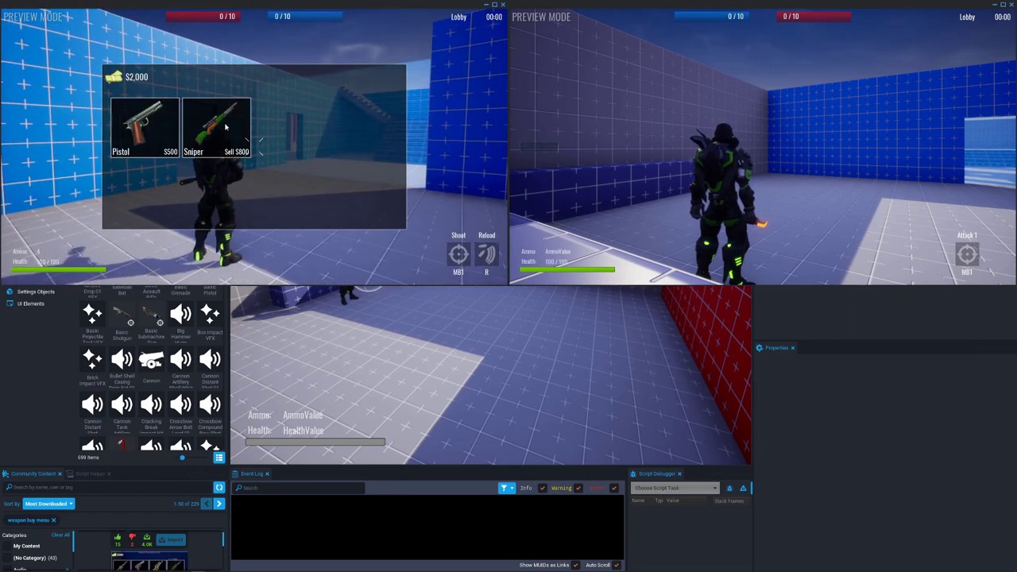
click(226, 126)
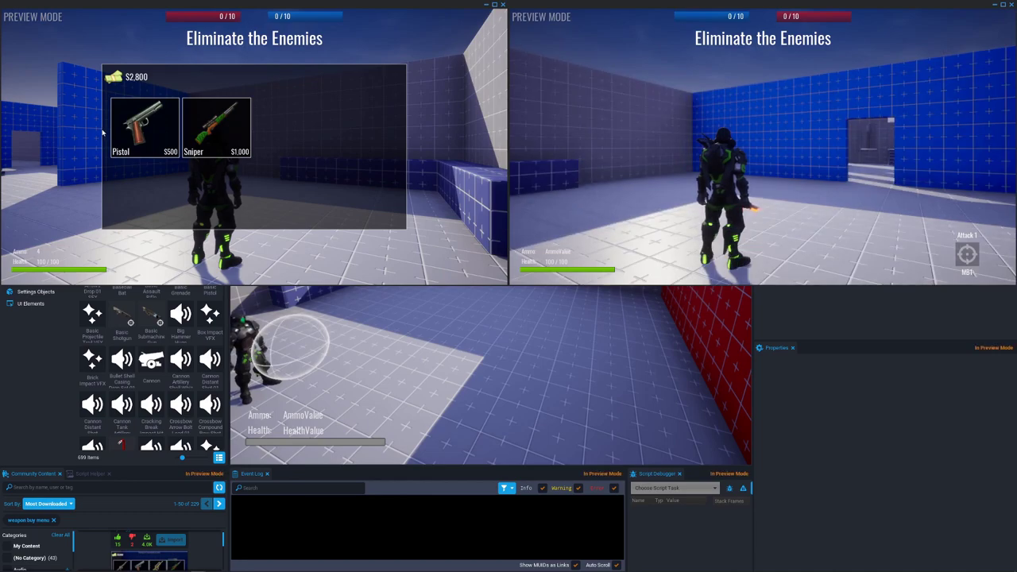
key(b)
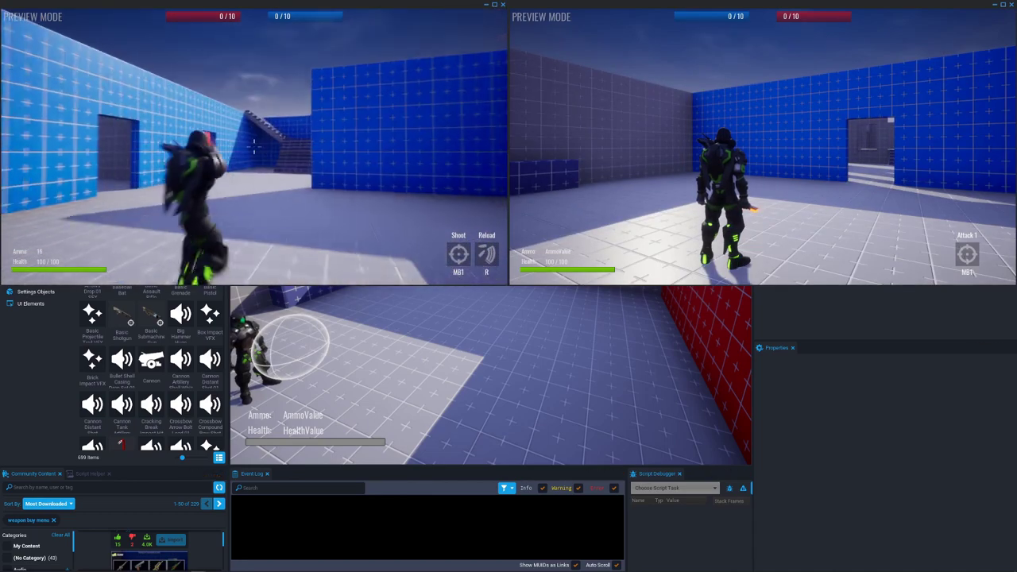
Step: Run with the Pistol from the blue base up the stairs and across the map to the red base
key(w)
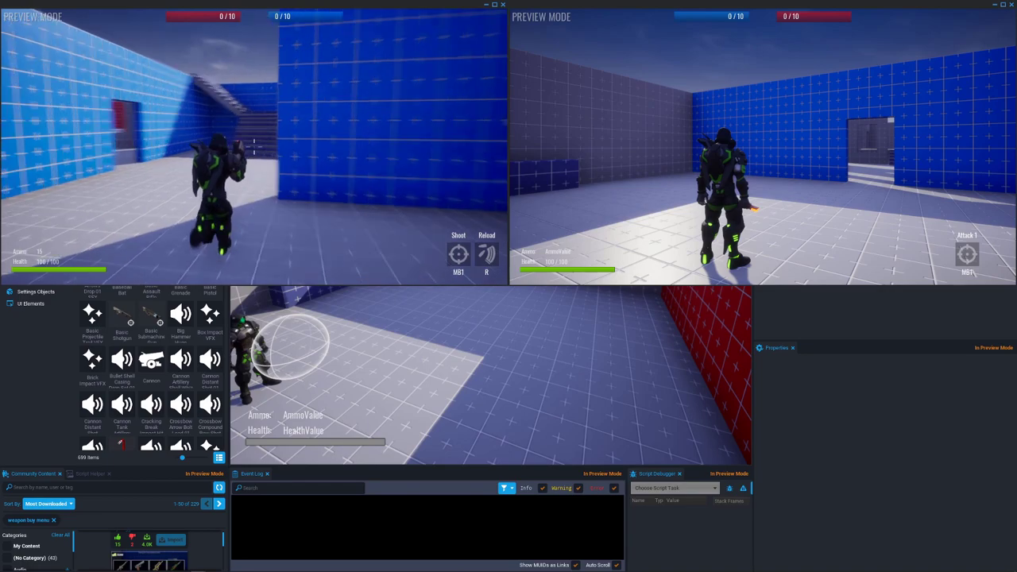
key(r)
key(w)
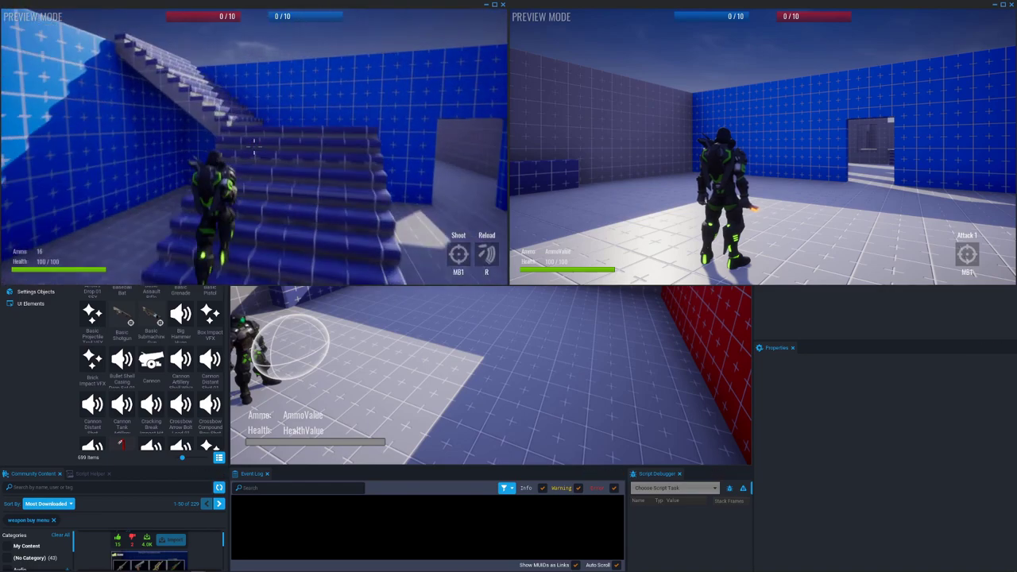
key(w)
key(space)
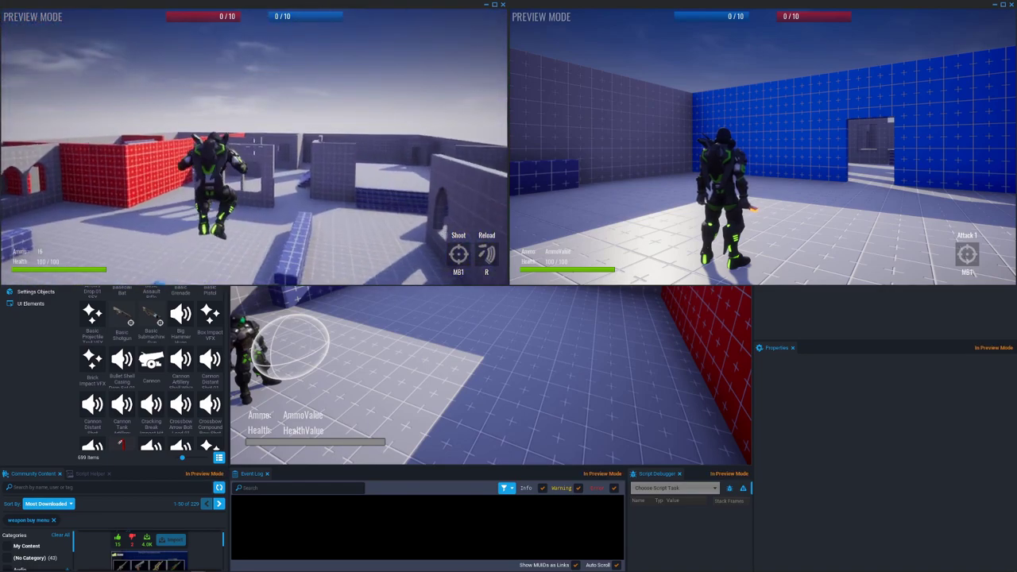
key(w)
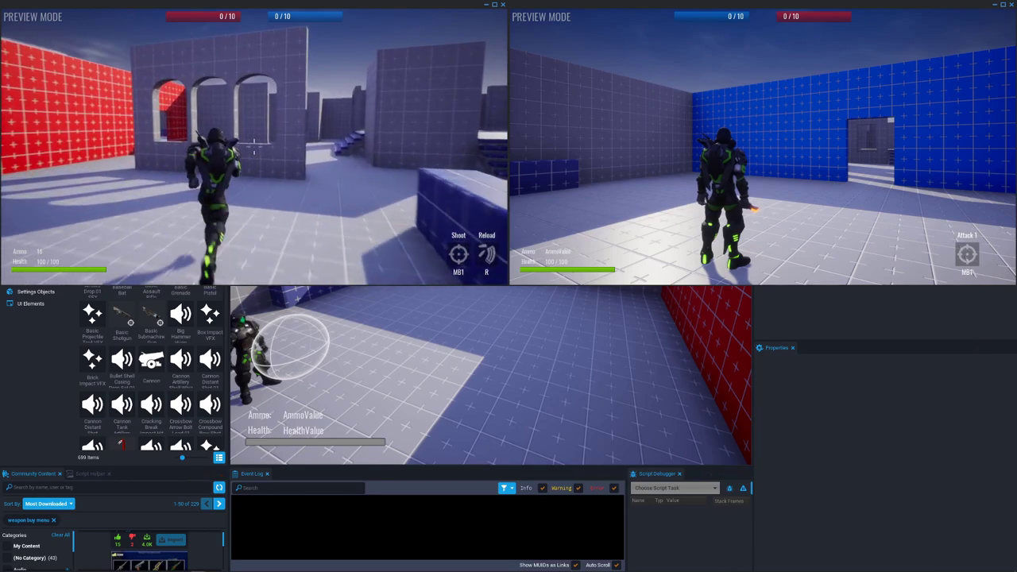
key(w)
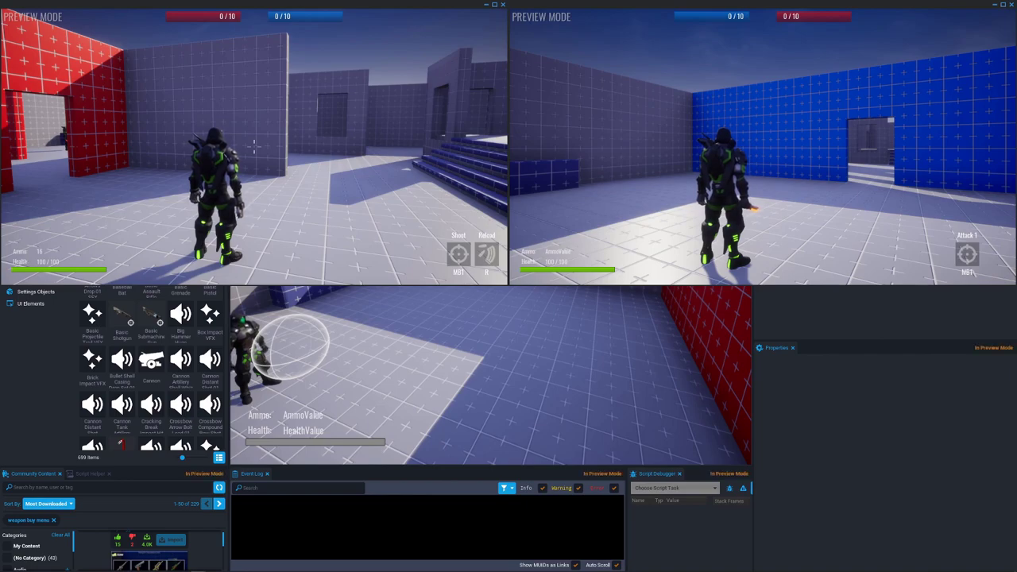
mouse_move(254, 145)
key(w)
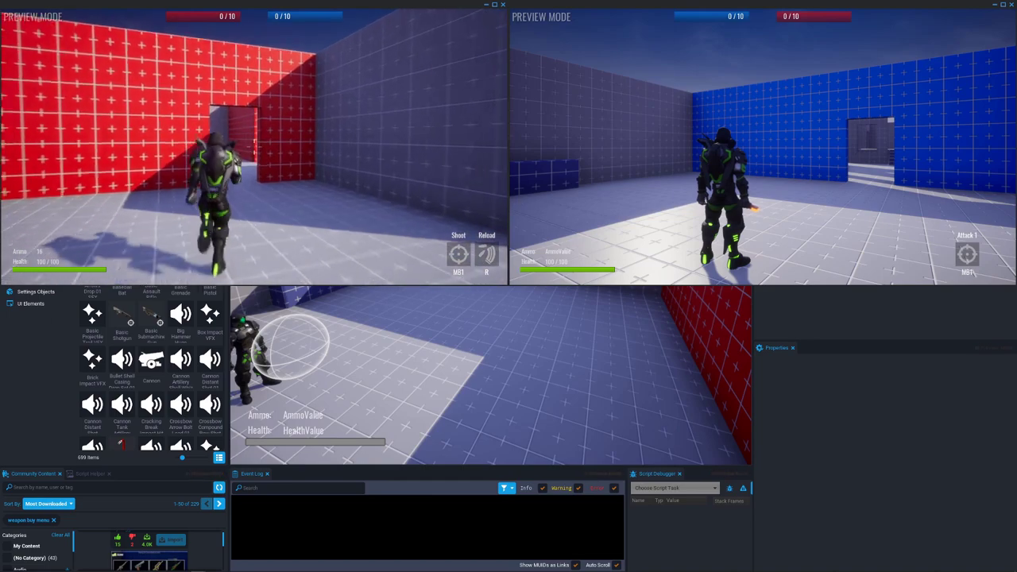
Step: Bring the first player's preview window back to the front and try the buy menu while running in the open arena
key(super)
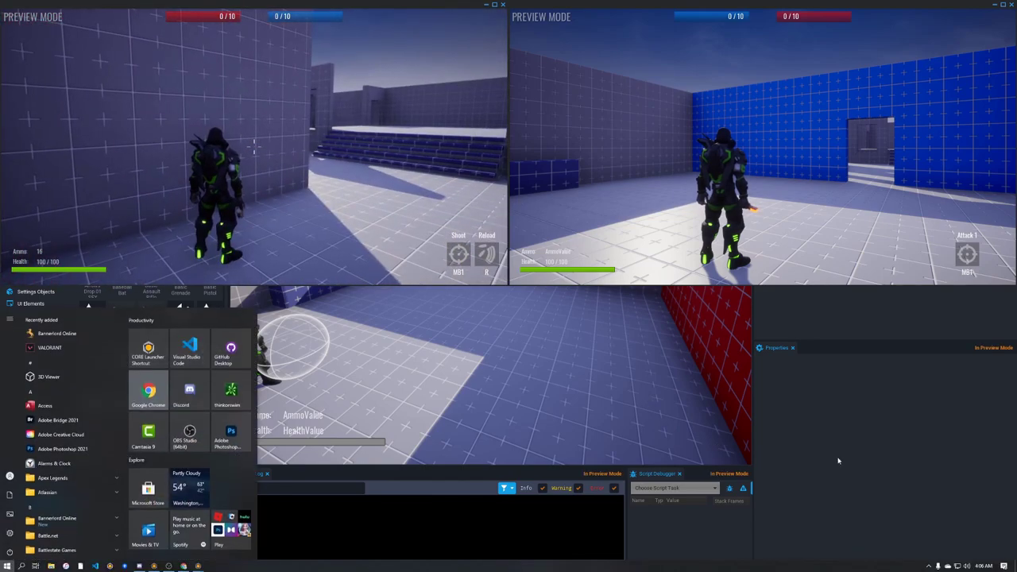
click(838, 461)
key(super)
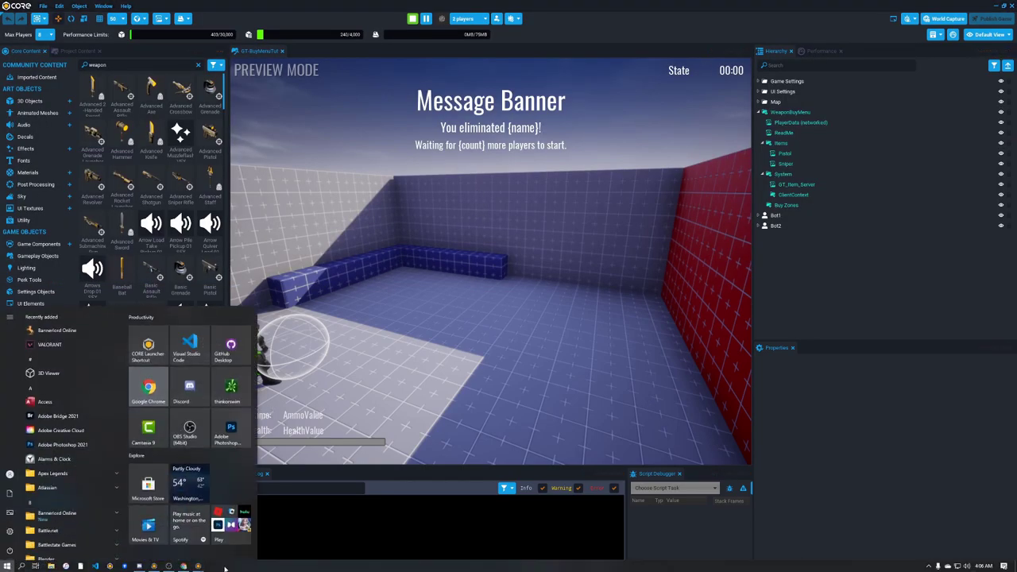
mouse_move(198, 567)
click(199, 540)
key(w)
key(b)
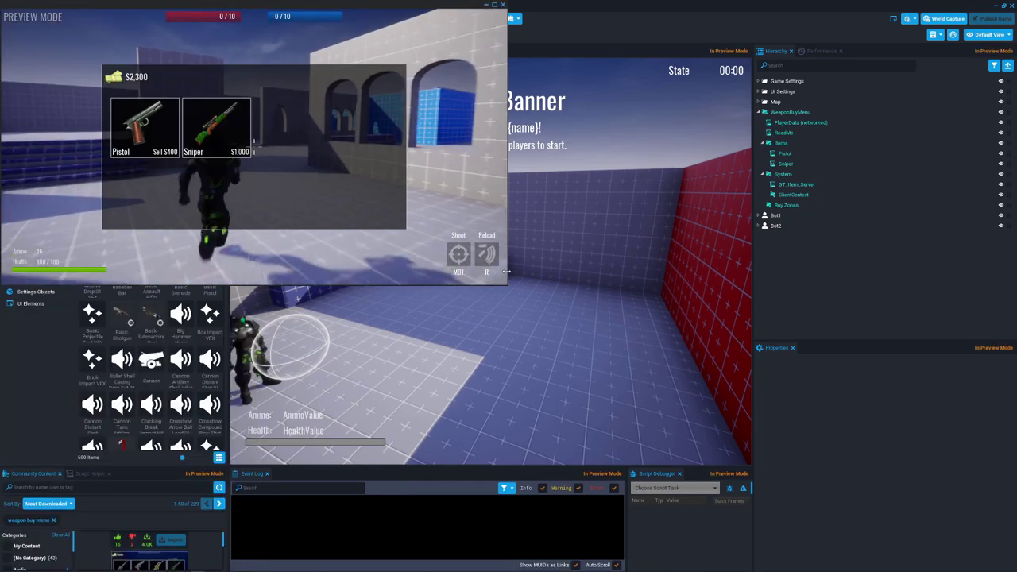
Step: Run back into the blue base with the buy menu open, close the menu and stop the preview
key(w)
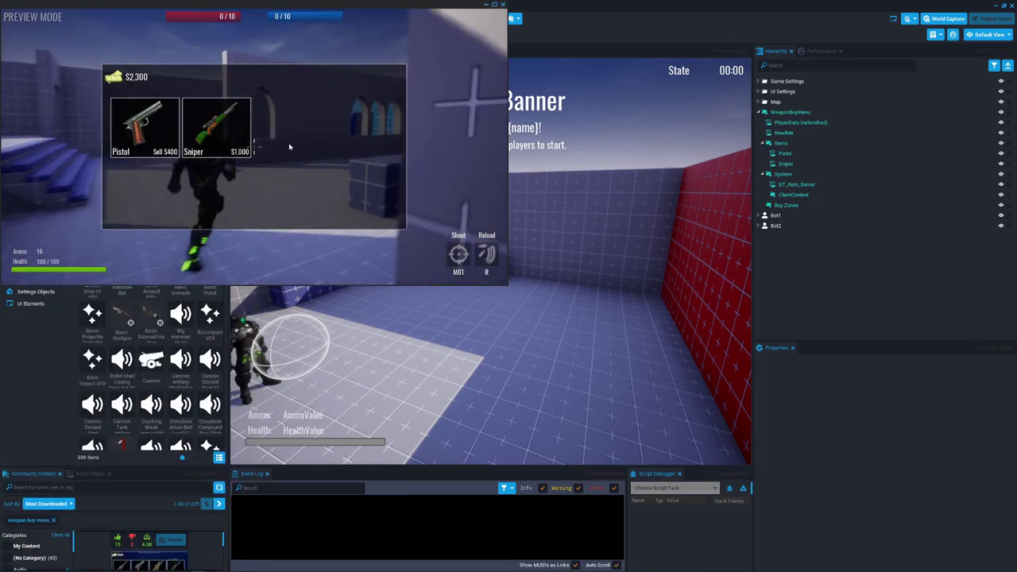
key(space)
key(d)
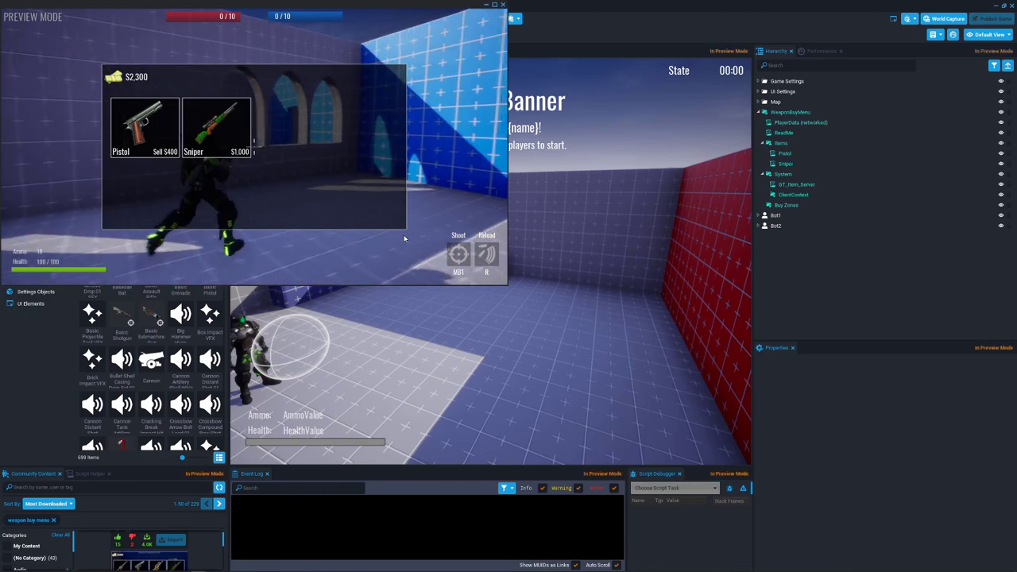
key(d)
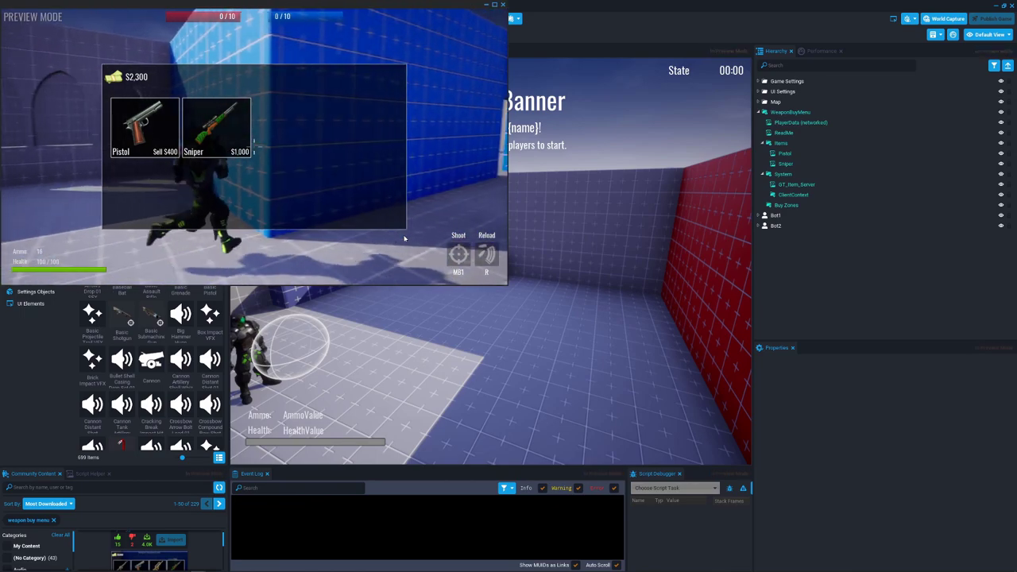
key(w)
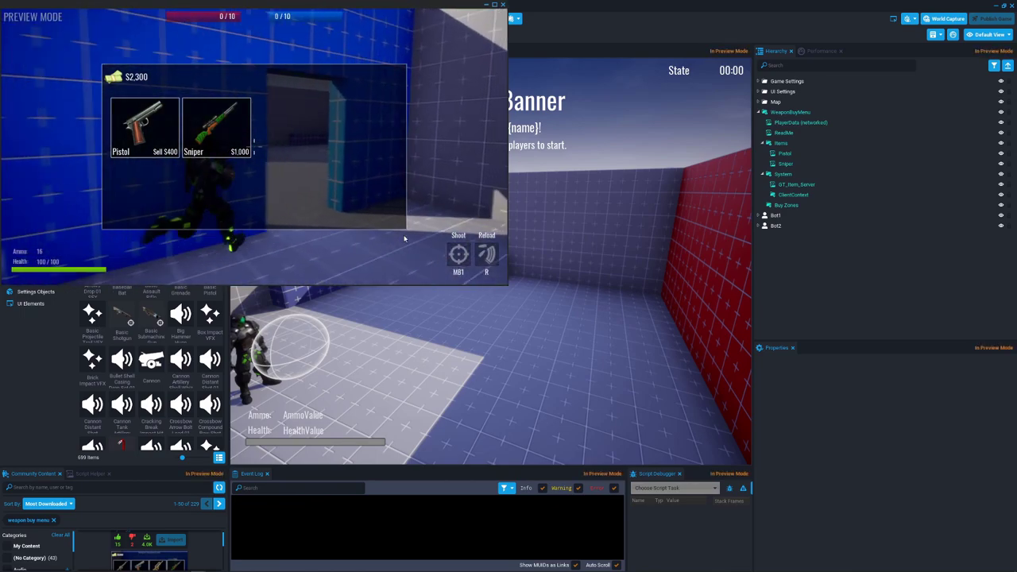
key(d)
key(b)
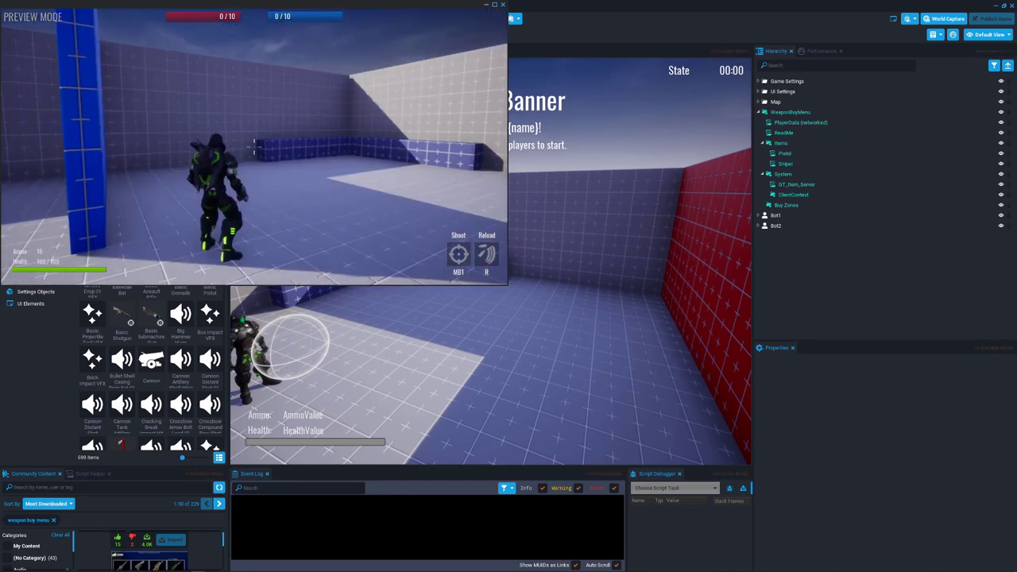
key(super)
click(545, 86)
click(412, 18)
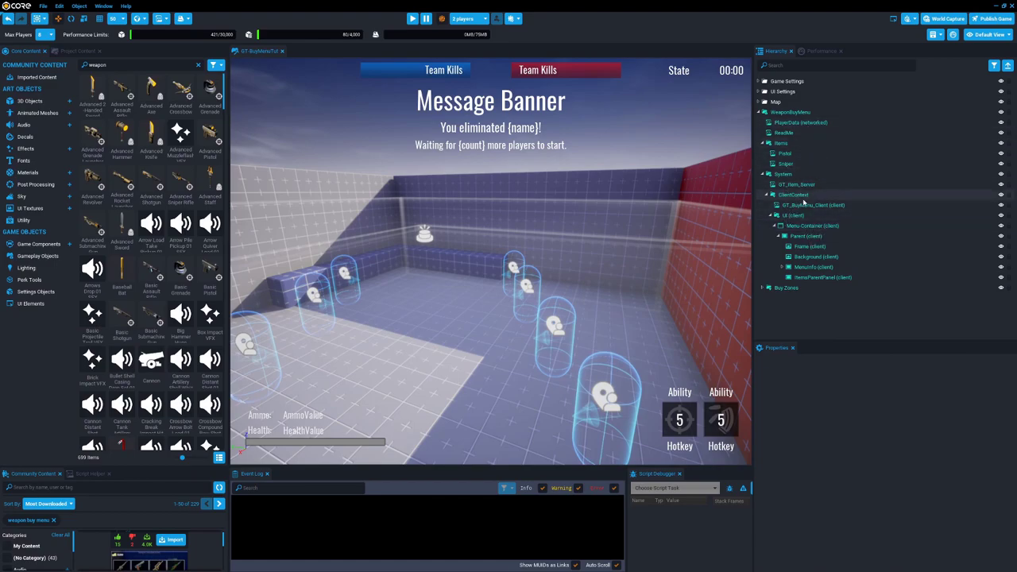
Step: Set the visibility of Menu-Container in the ClientContext UI group to Force On
click(786, 174)
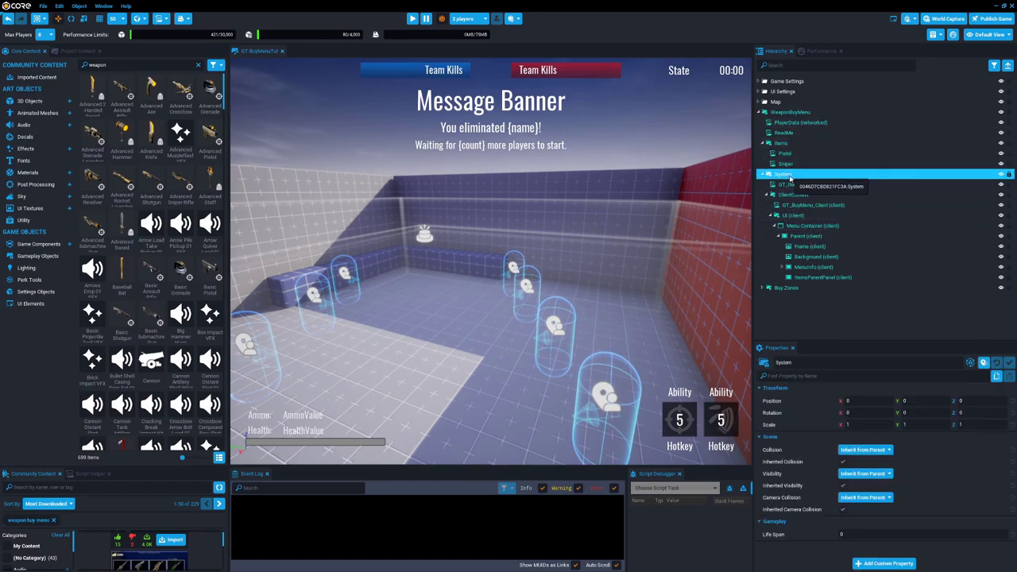
click(793, 195)
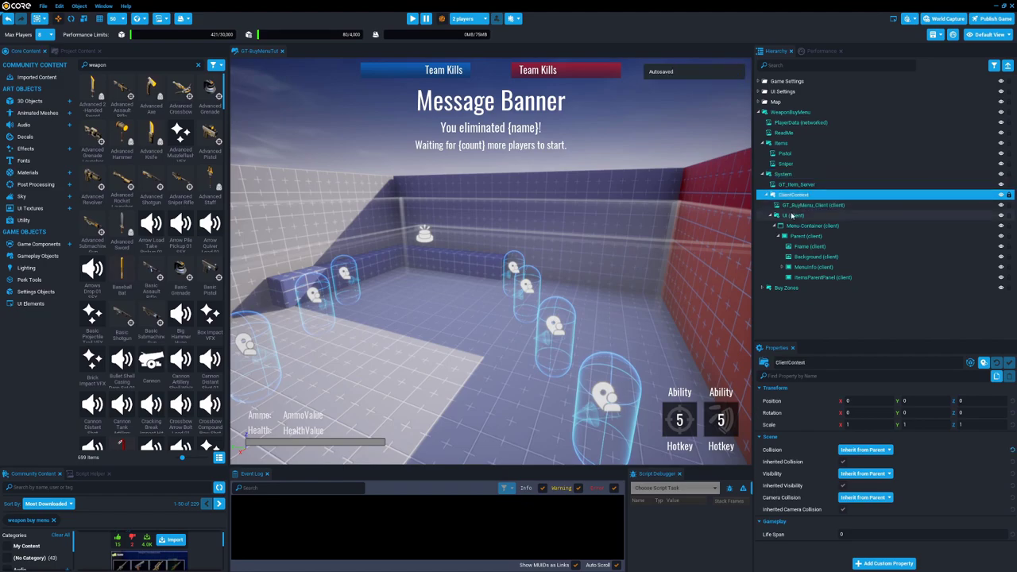
click(791, 215)
click(795, 226)
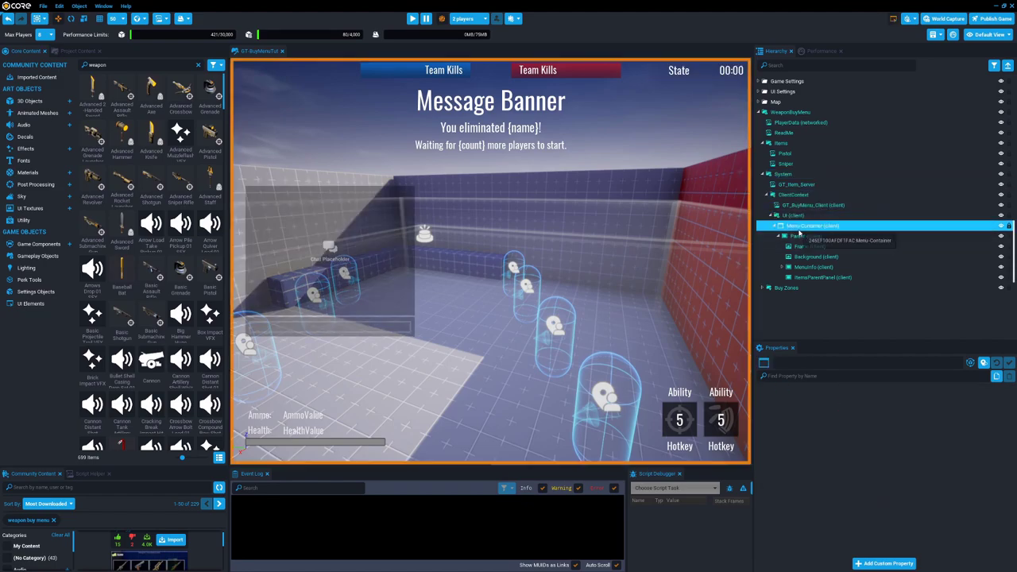
click(860, 401)
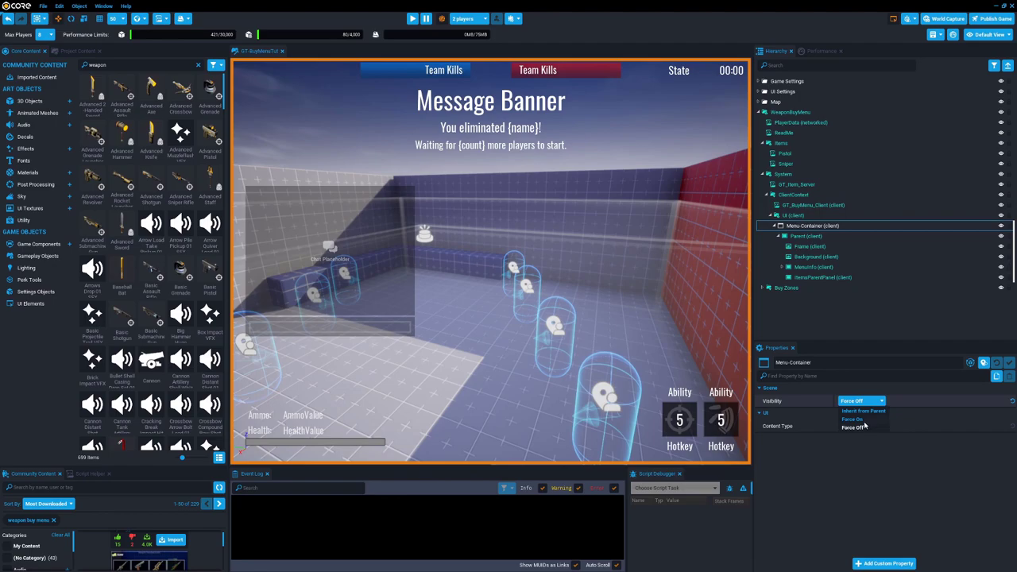
click(853, 418)
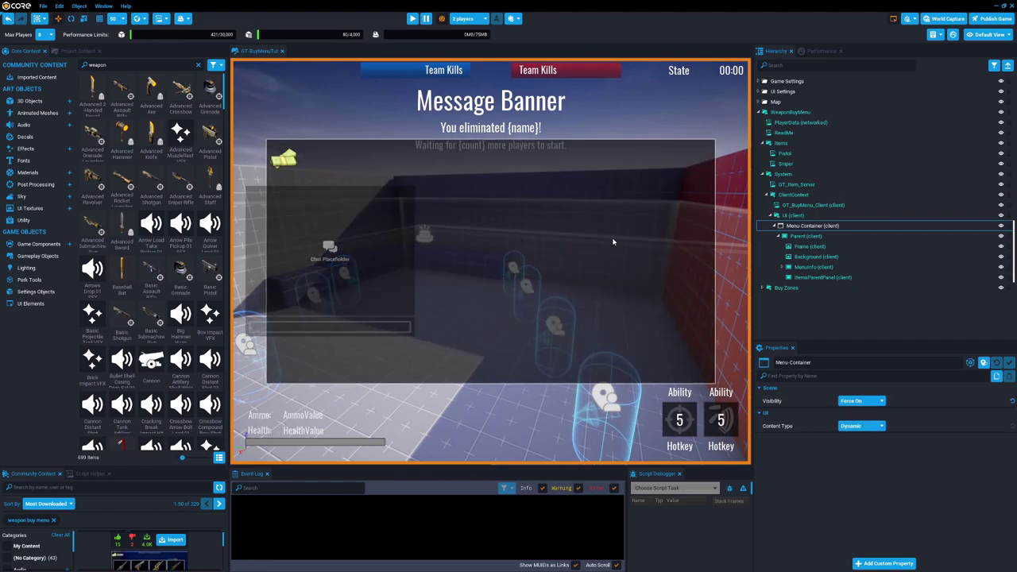
Step: Inspect ItemsParentPanel and the GT_BuyMenu_Client properties, and locate the script's item panel template in the project content
click(866, 278)
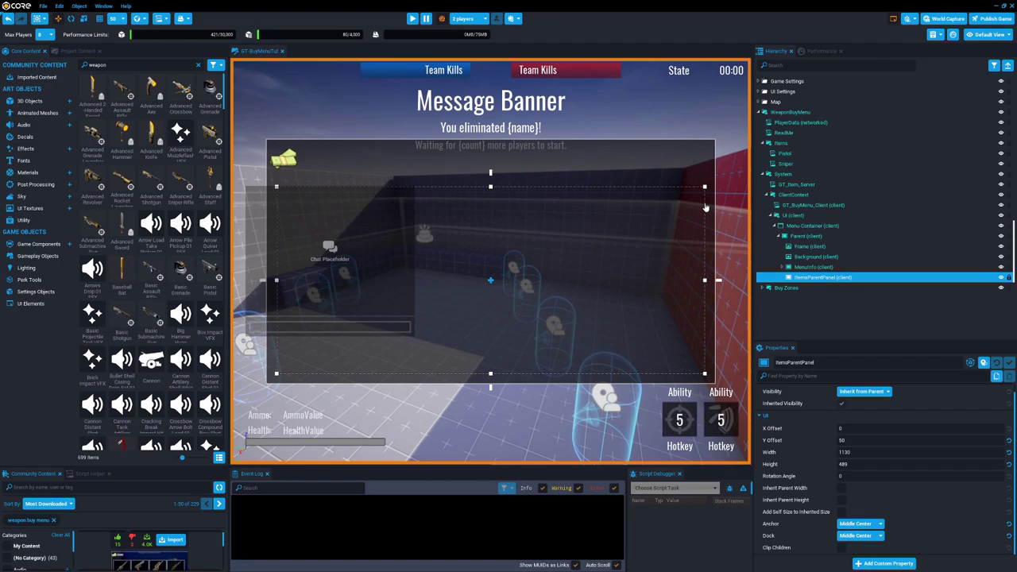
click(810, 205)
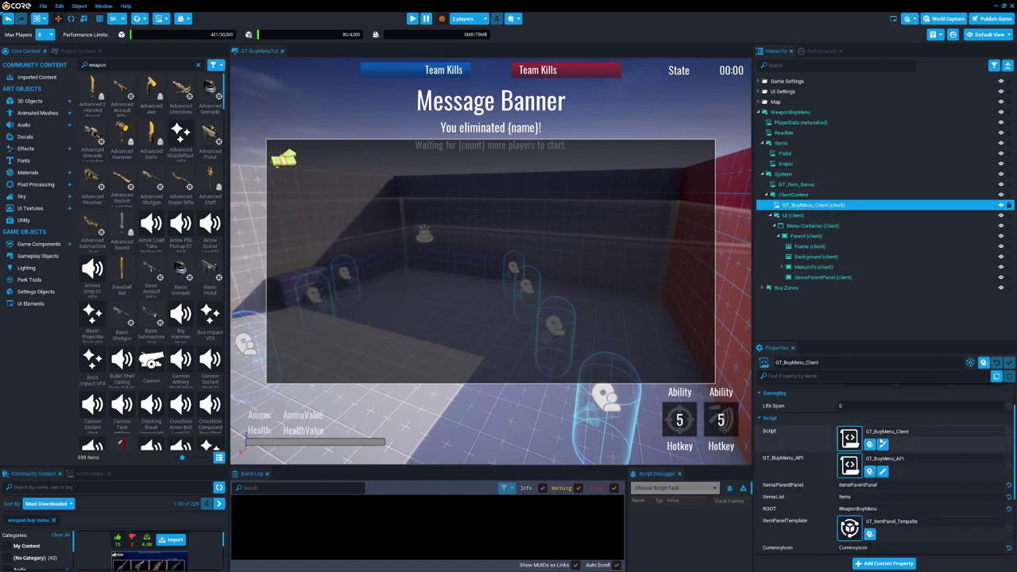
scroll(874, 445, down, 1)
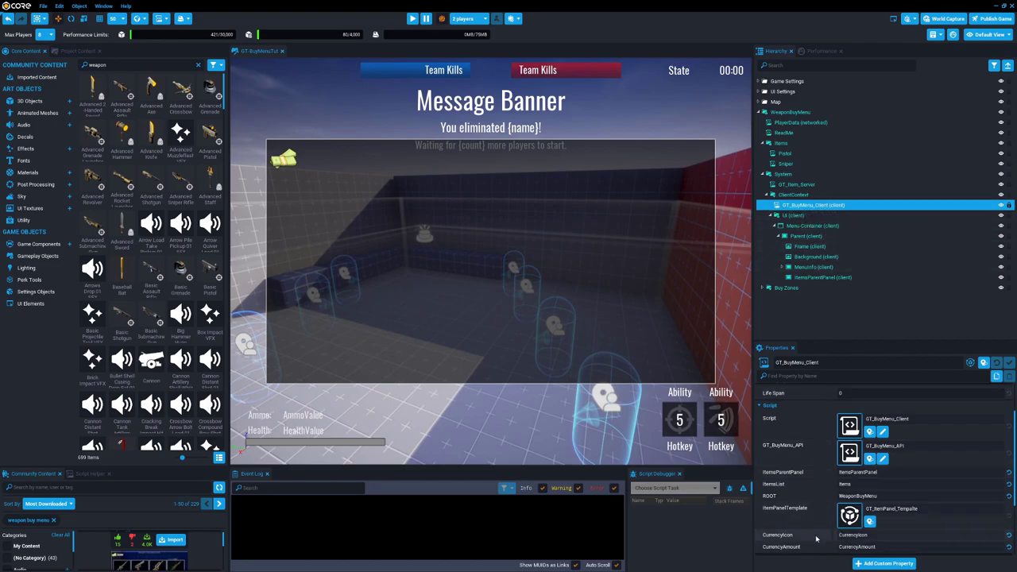
click(870, 521)
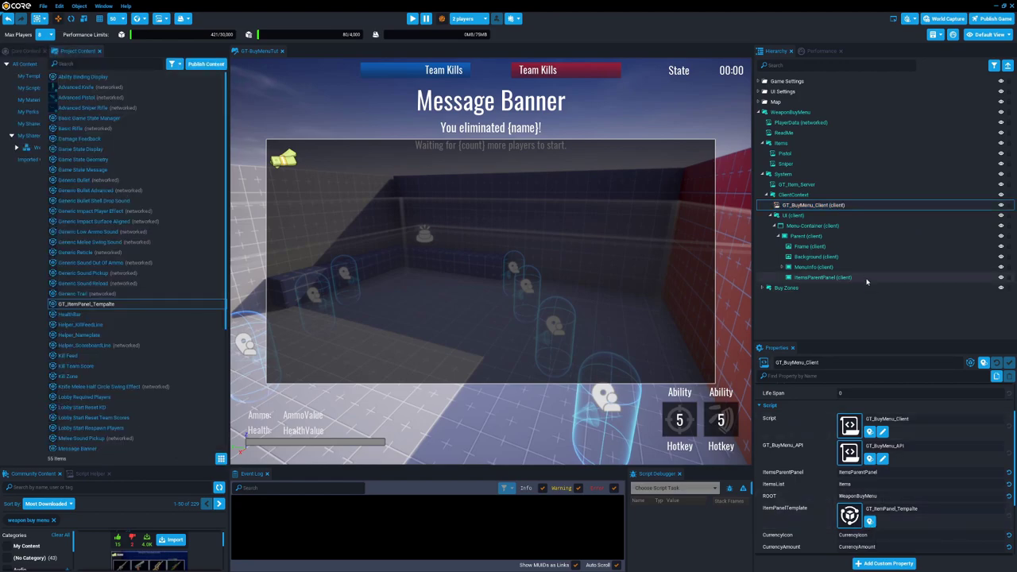
Step: Place GT_ItemPanel_Tempalte inside ItemsParentPanel, expand it in the hierarchy and select its Button
drag(97, 308, 811, 278)
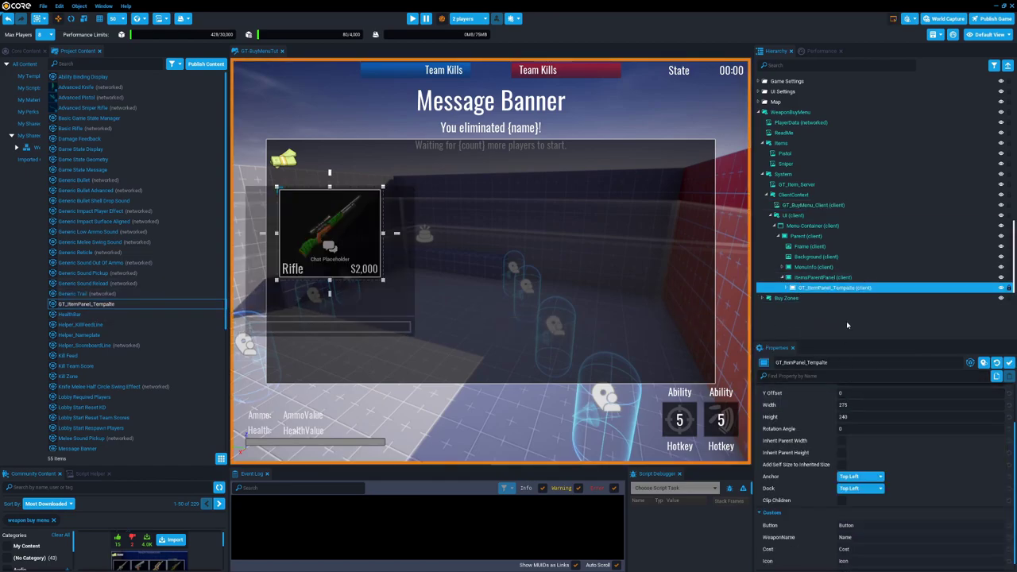
right_drag(577, 377, 543, 353)
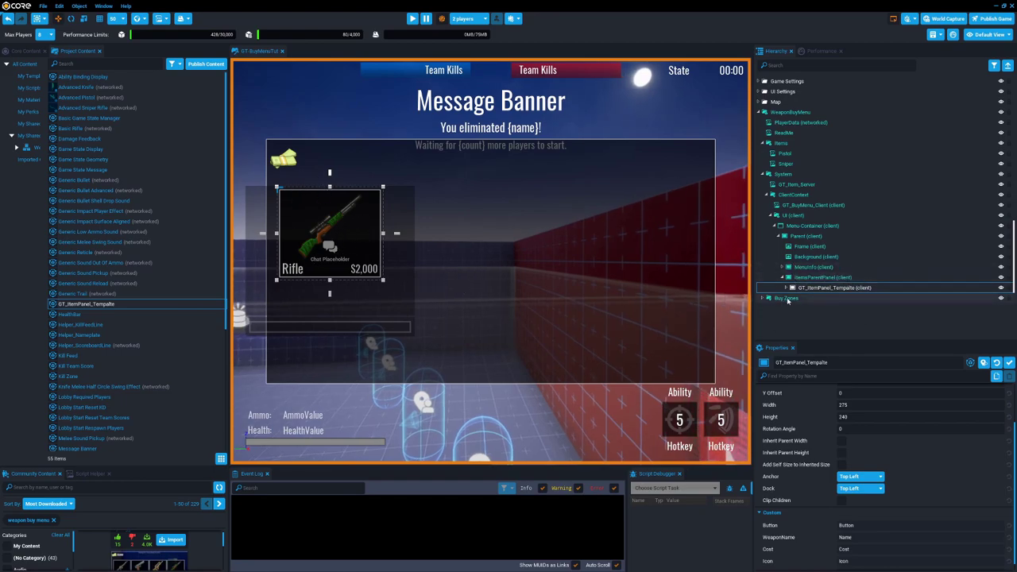
click(786, 288)
scroll(877, 299, down, 1)
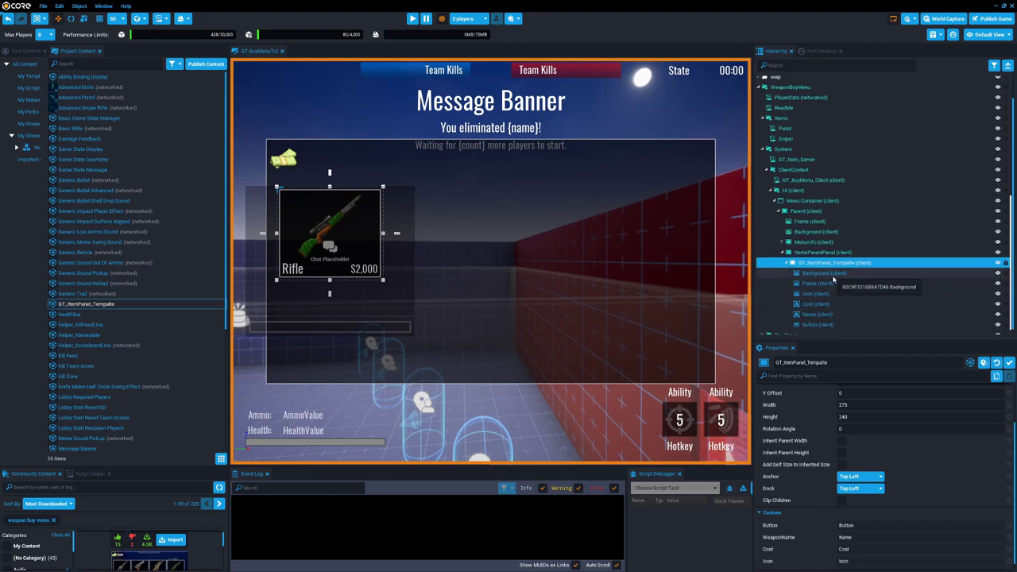
click(819, 325)
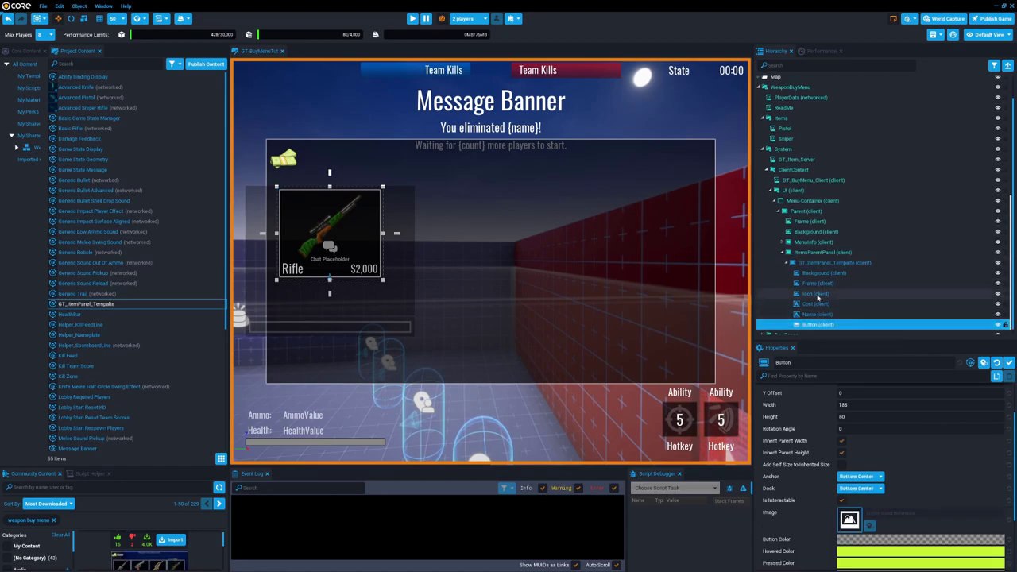
Step: Change the item panel's Background color to a semi-transparent magenta
click(822, 273)
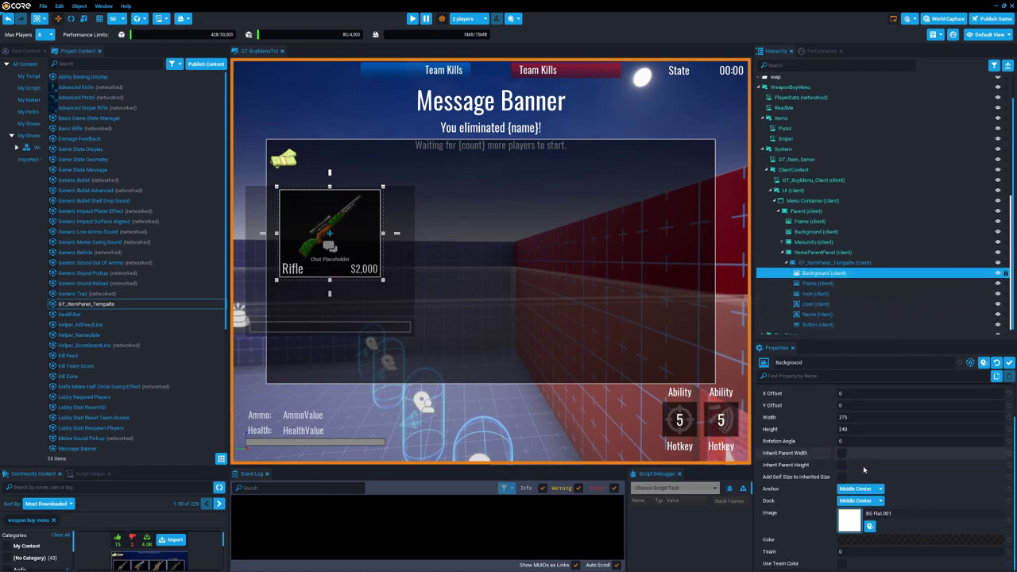
click(874, 540)
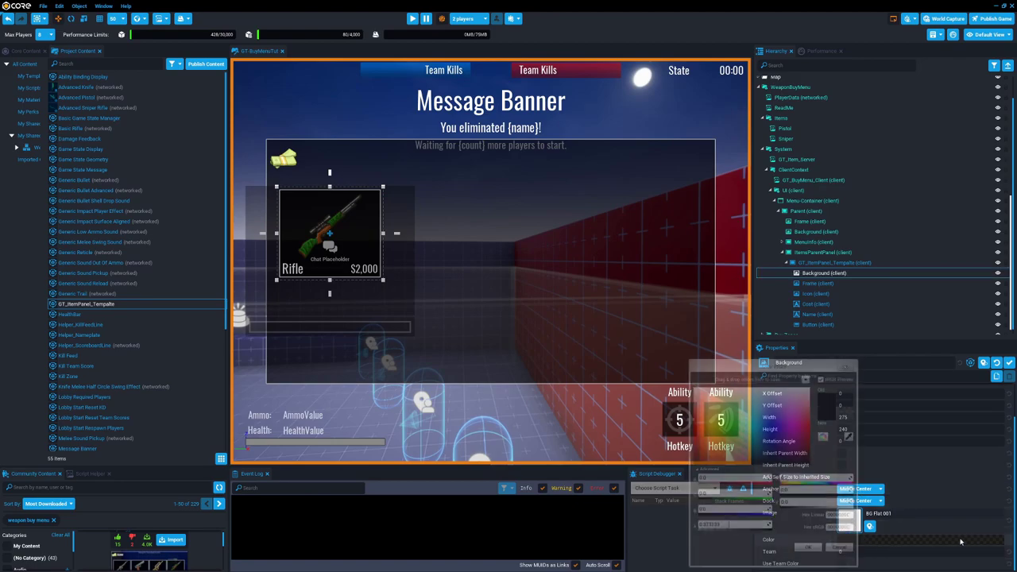
drag(808, 454, 813, 441)
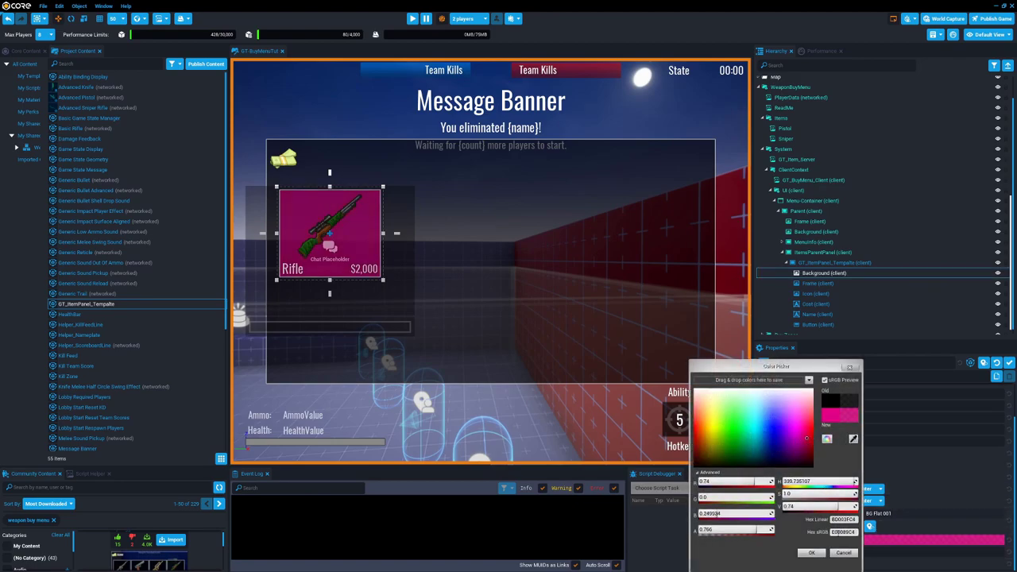
click(811, 554)
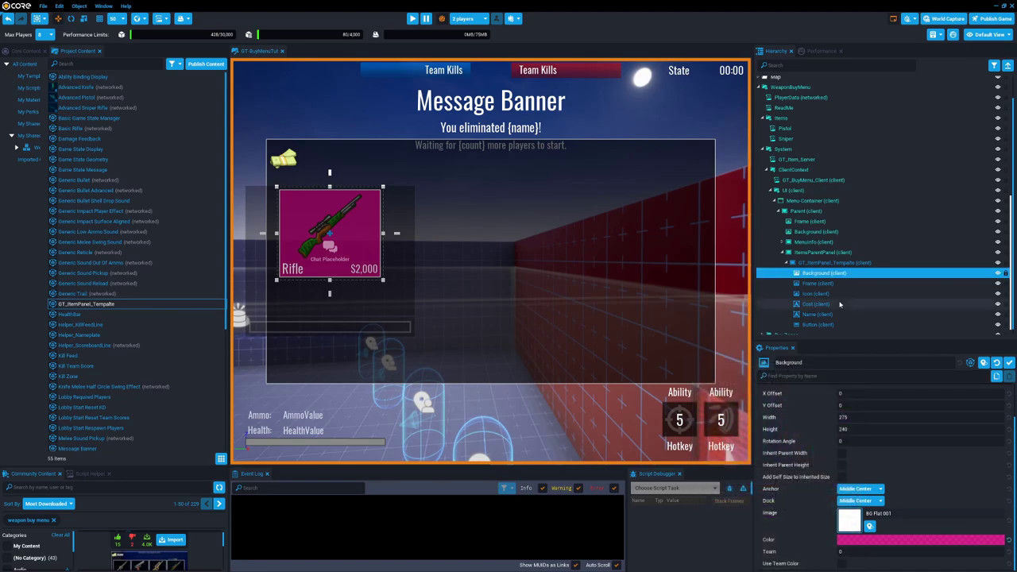
Step: Update the GT_ItemPanel_Tempalte template from the edited panel and delete that panel from ItemsParentPanel
right_click(826, 262)
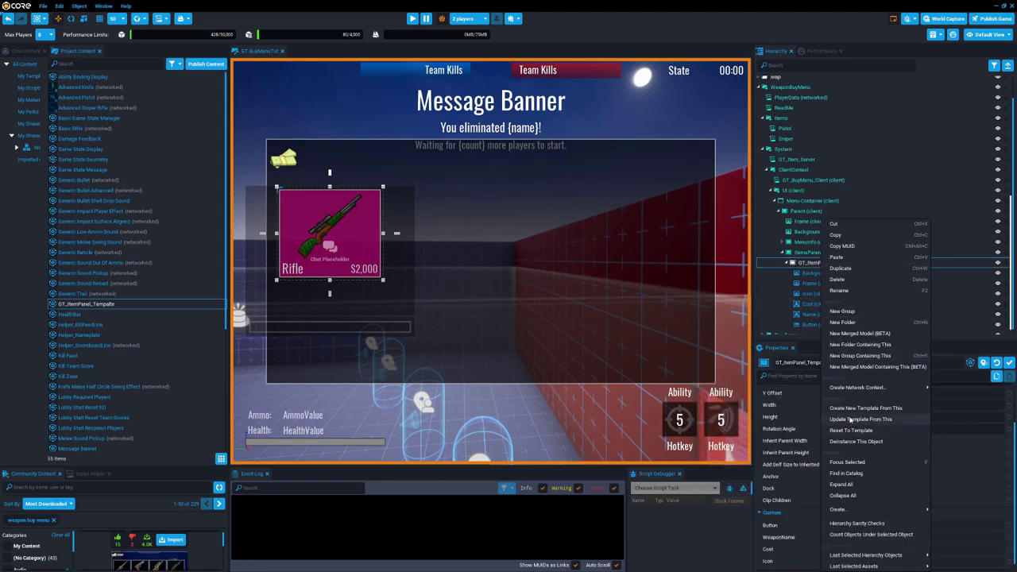
click(851, 420)
key(Delete)
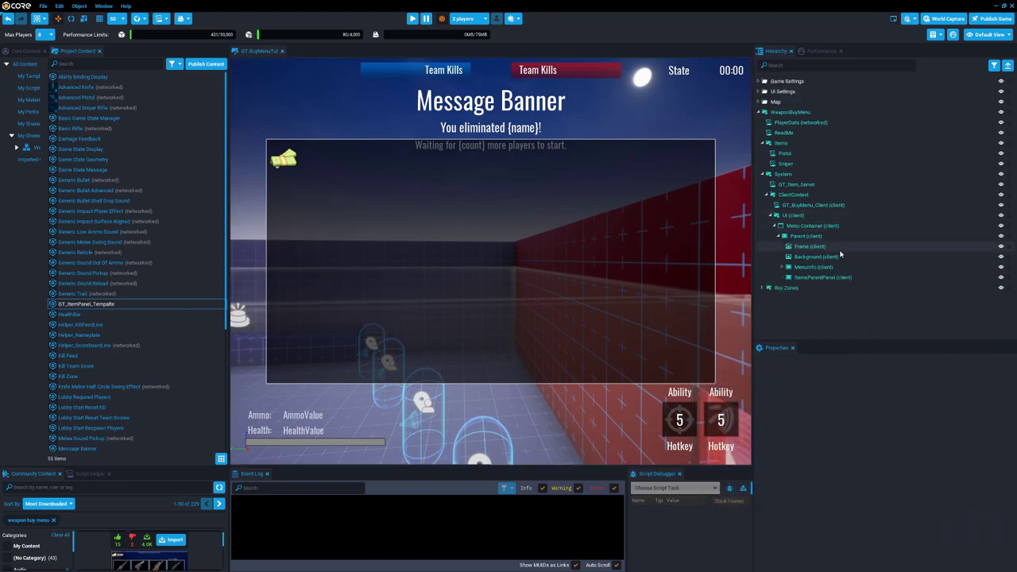
Step: Set the visibility of Menu-Container to Force Off
click(812, 226)
click(858, 402)
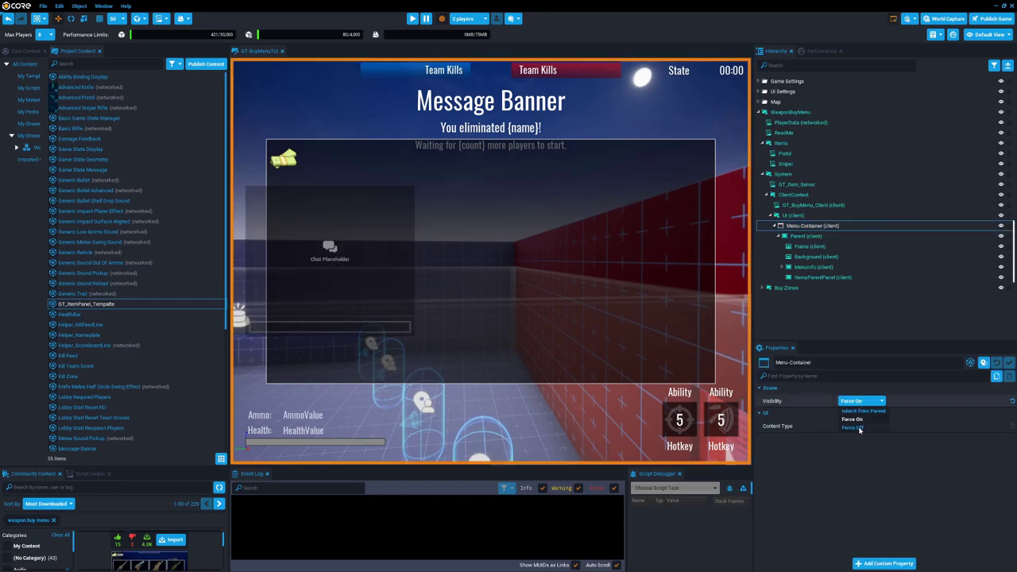
click(853, 428)
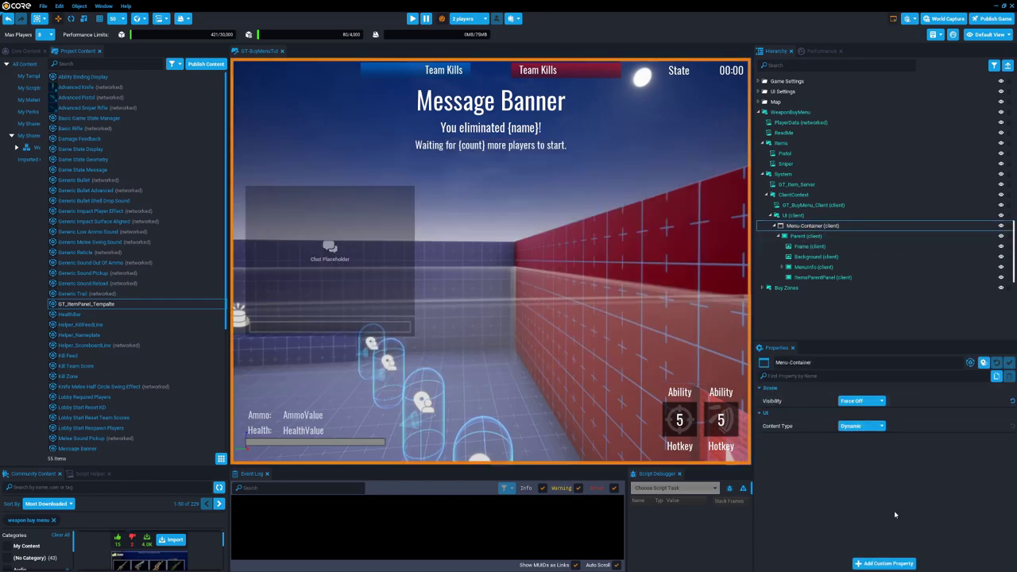
Step: Start the two-player preview and toggle the buy menu in the blue base to check the recolored item panels
click(412, 18)
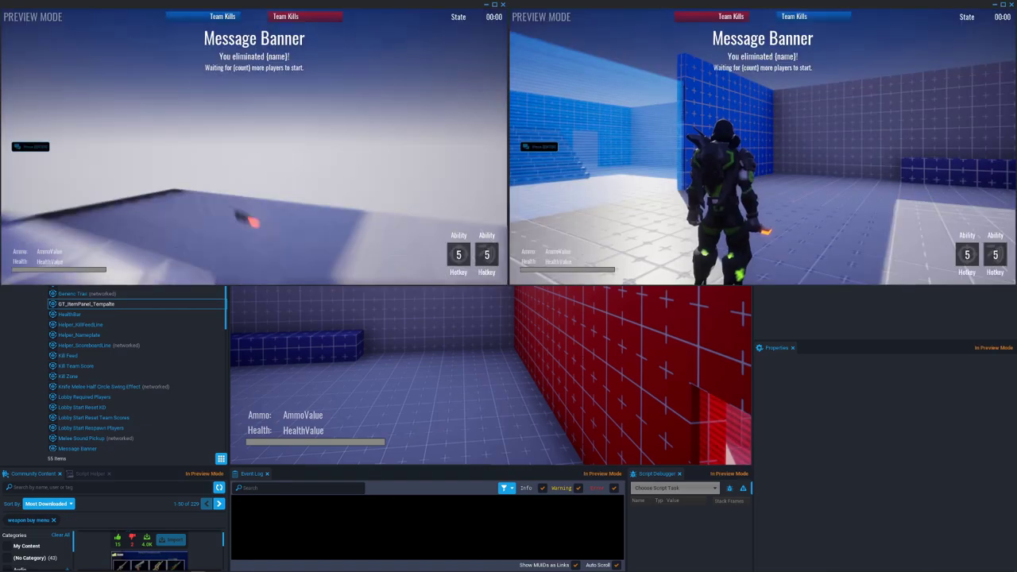
key(b)
key(w)
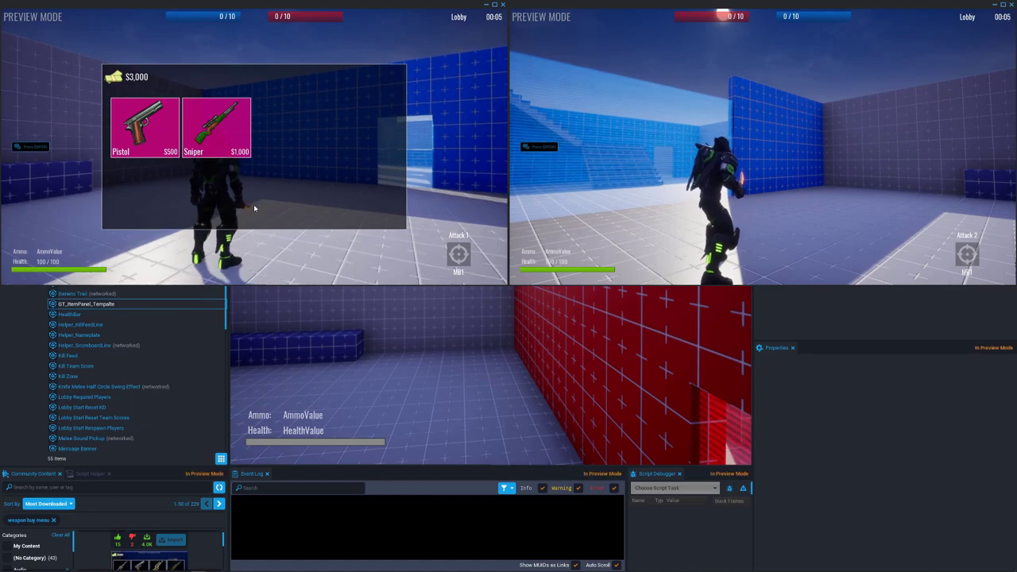
key(b)
key(w)
key(b)
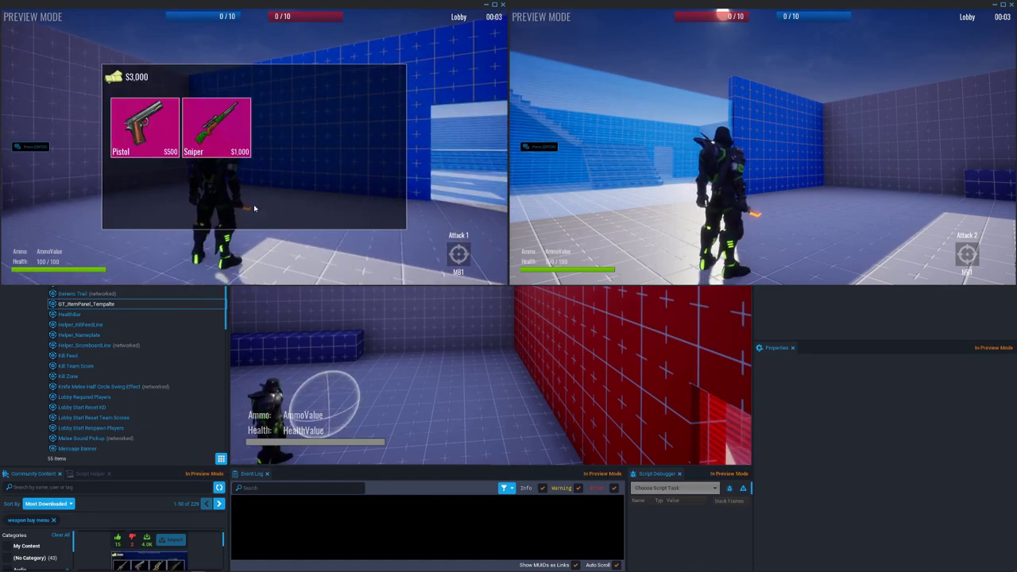
Step: Move the character around the blue base with the buy menu open, and stop the preview
key(s)
key(d)
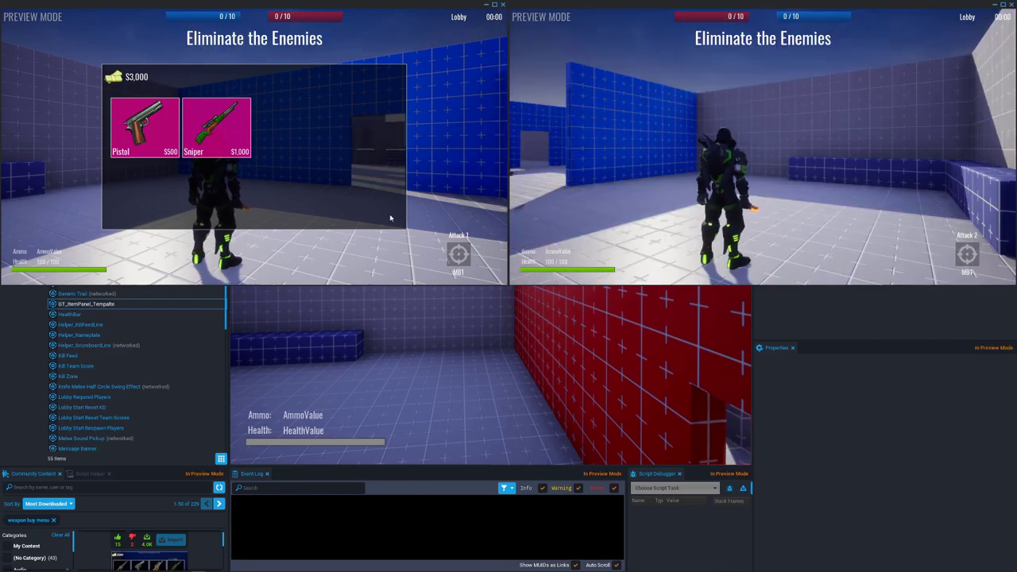
key(w)
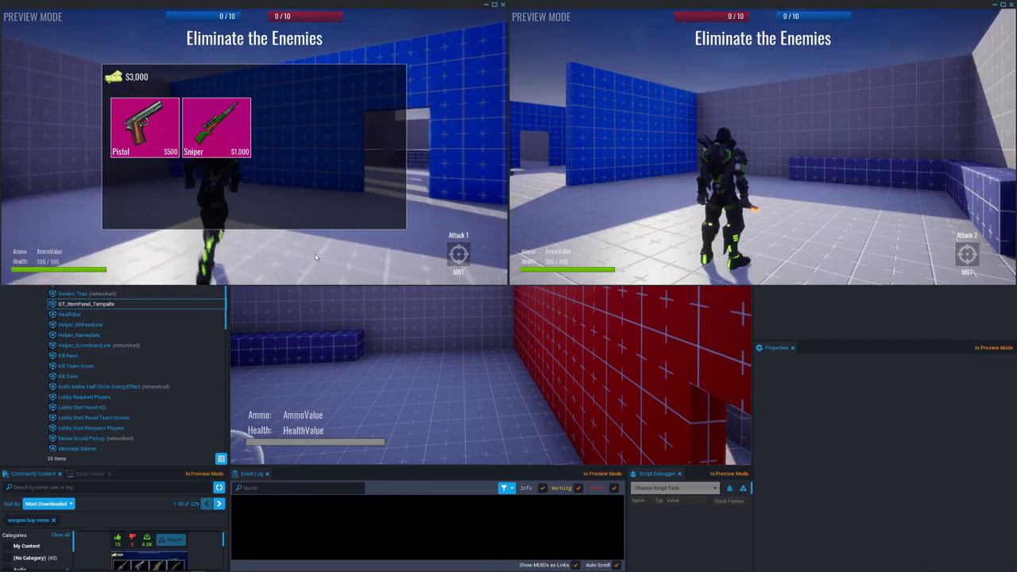
key(s)
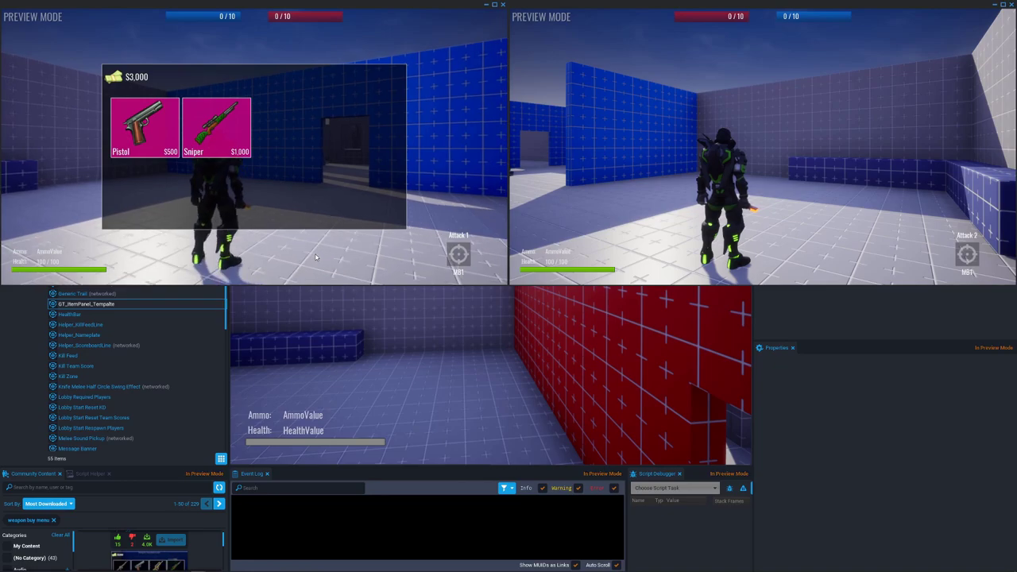
key(w)
key(s)
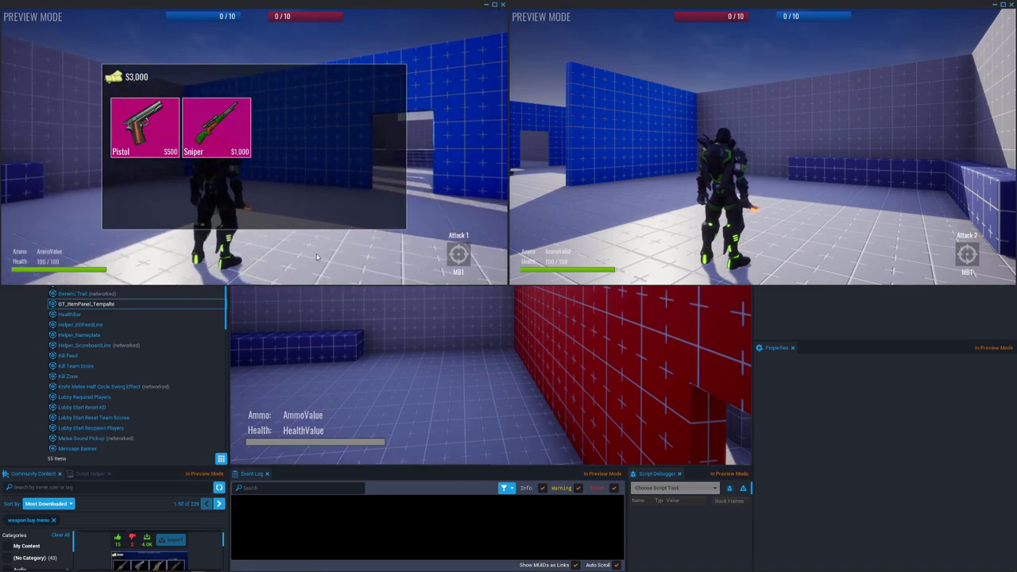
click(817, 413)
click(412, 19)
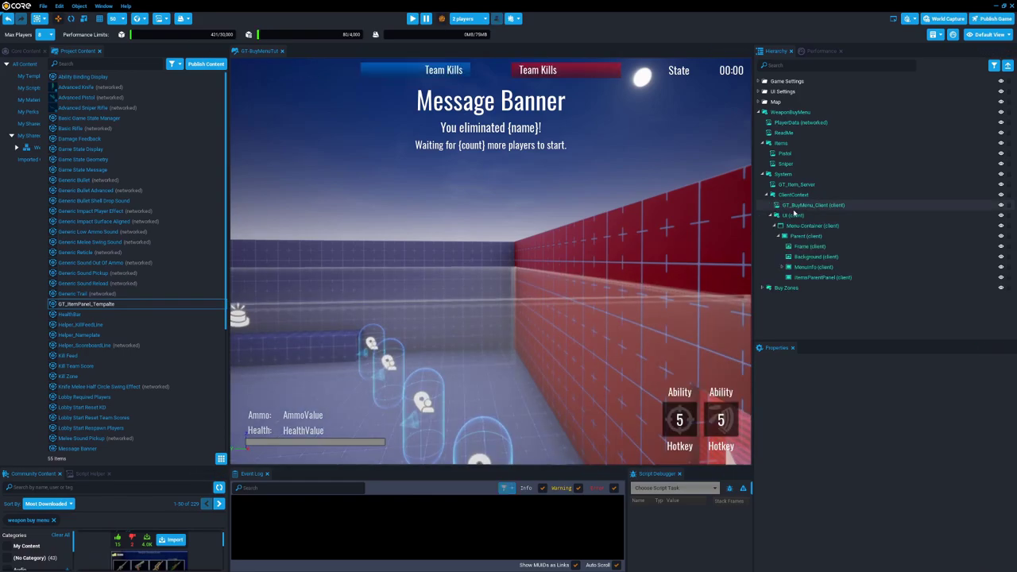
Step: Clear the StarterWeapon value in the custom properties of WeaponBuyMenu and review the remaining settings
click(808, 112)
scroll(911, 489, down, 5)
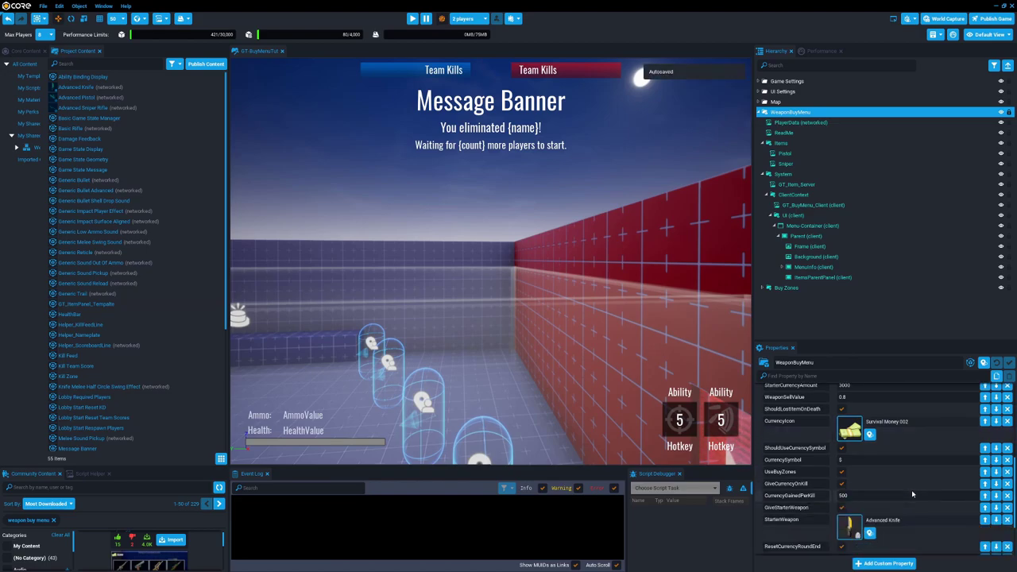
scroll(912, 494, down, 2)
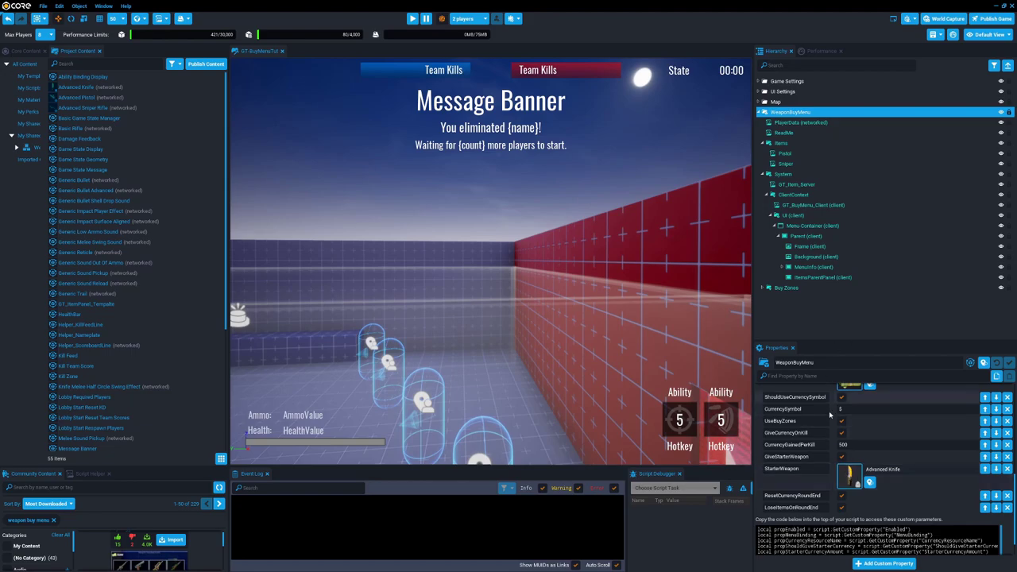
right_click(847, 475)
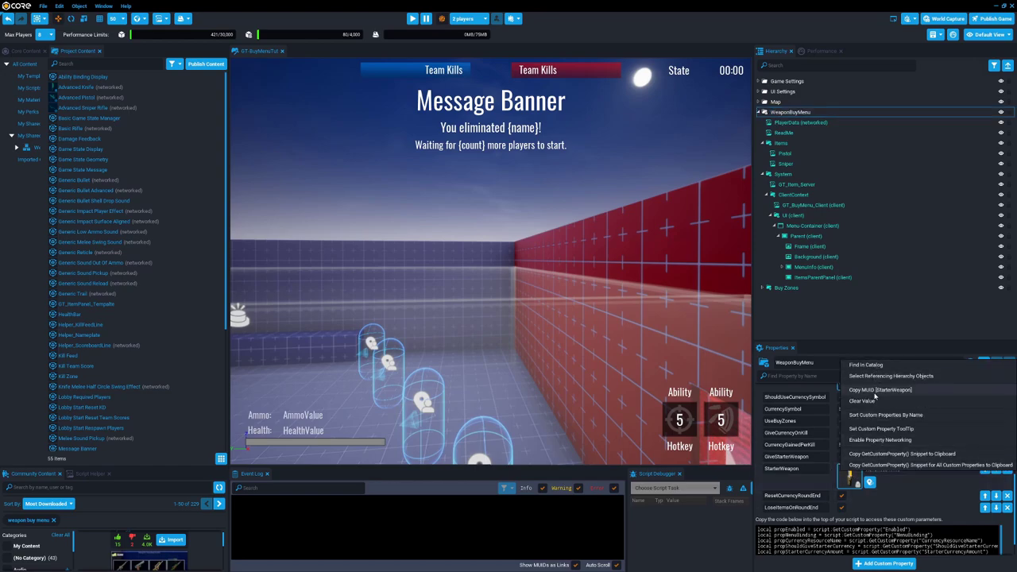
click(867, 400)
scroll(906, 433, up, 5)
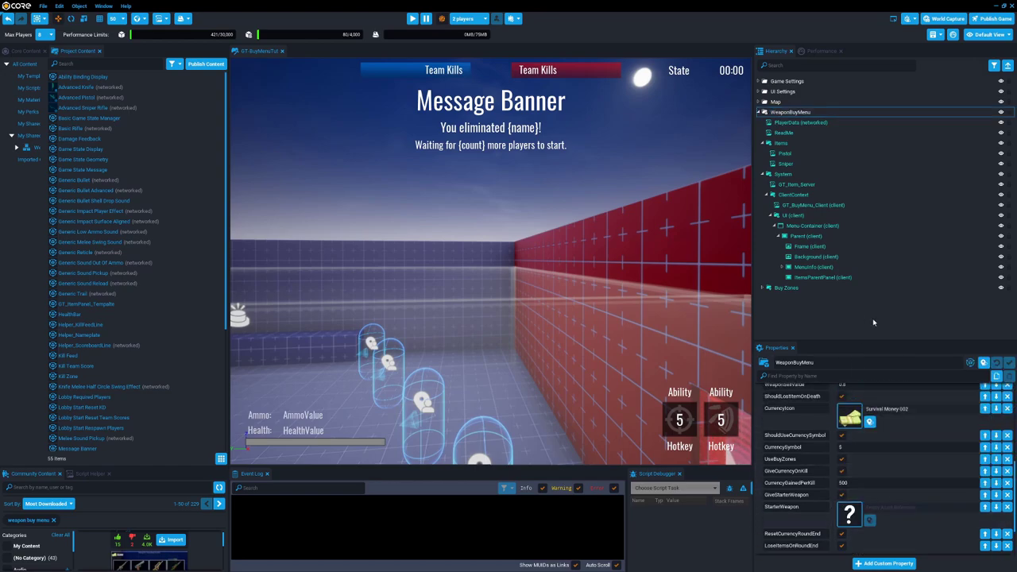
scroll(914, 460, down, 1)
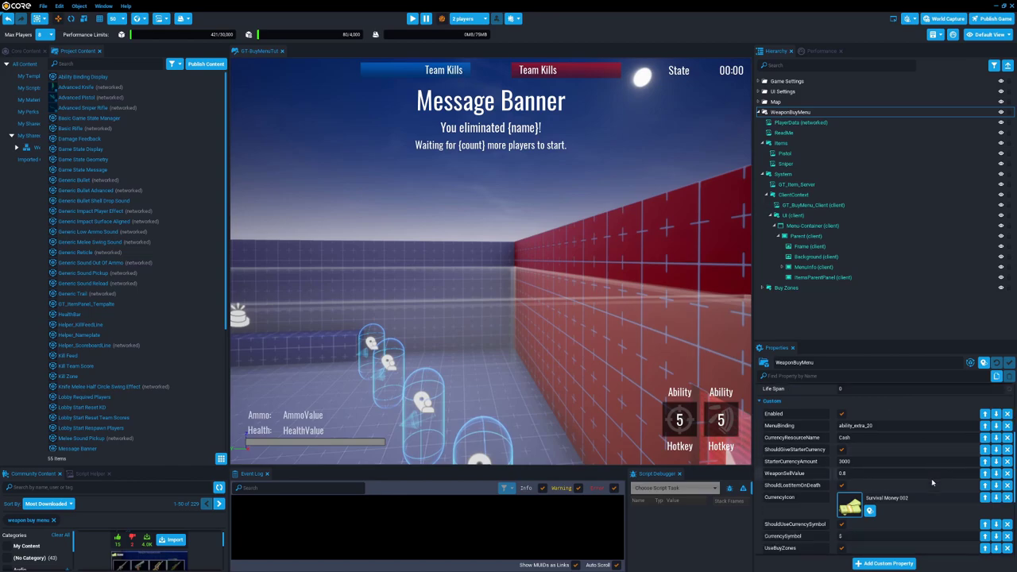